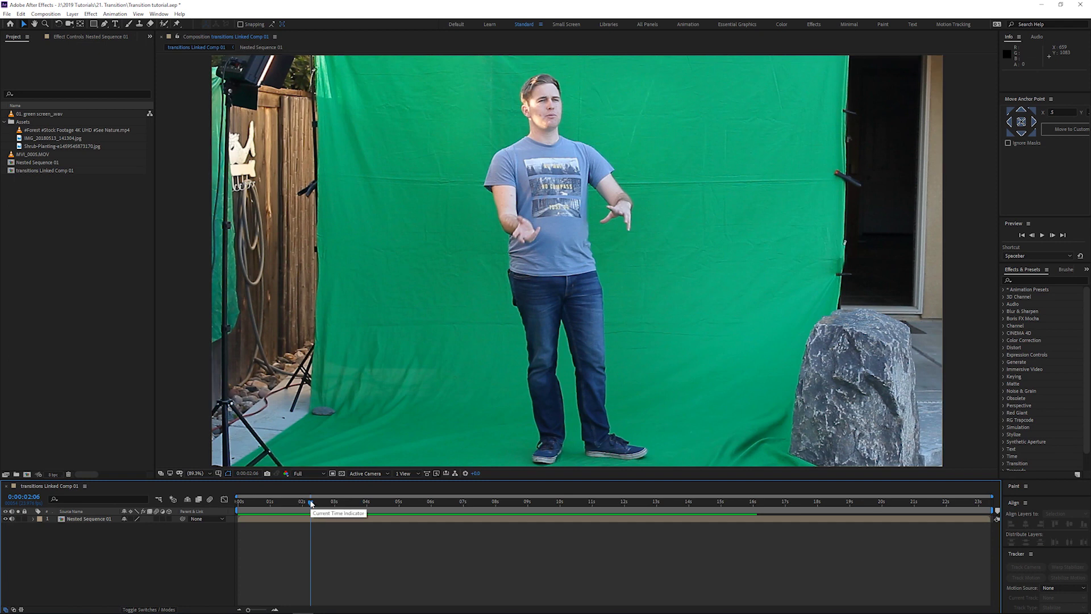
# Find the Keylight (1.2) effect by searching for "key" and apply it to the Nested Sequence 01 layer at 0:00:05:11
pyautogui.moveTo(312, 503); pyautogui.dragTo(421, 503)
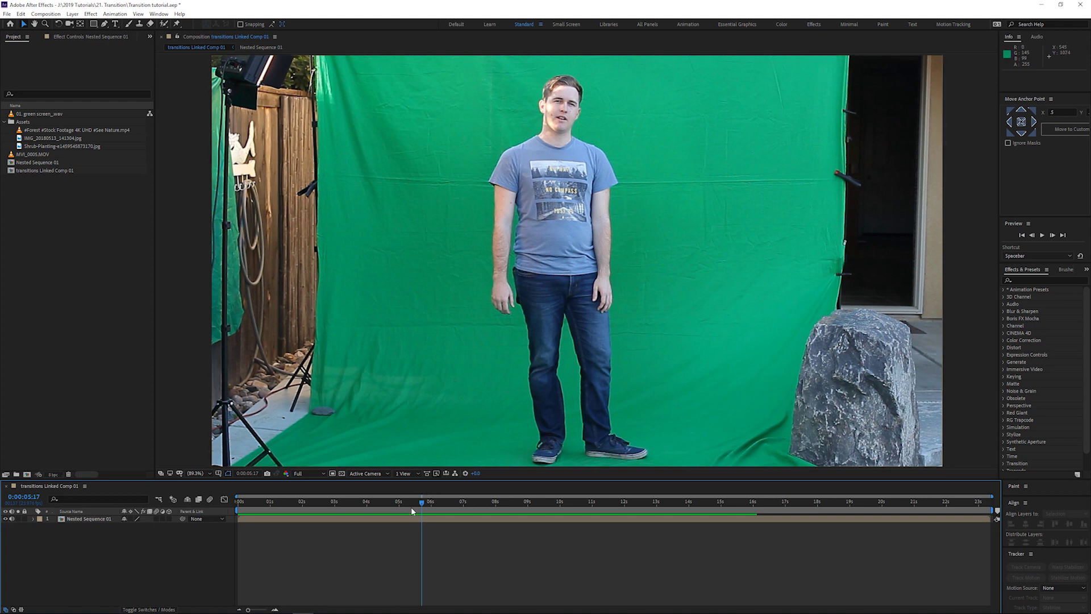
pyautogui.moveTo(419, 500); pyautogui.dragTo(413, 504)
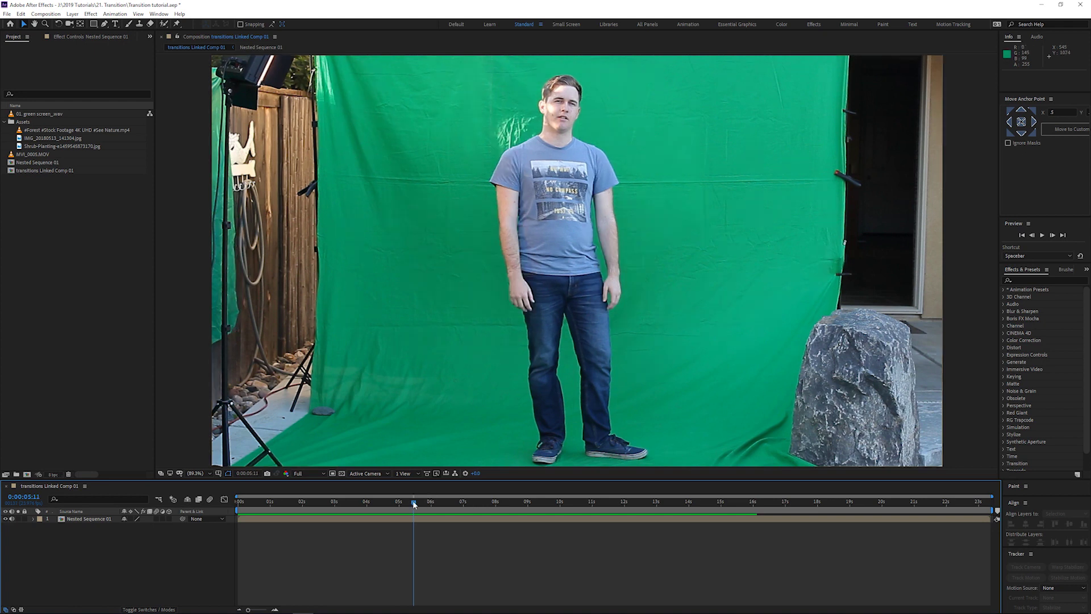
pyautogui.click(1054, 280)
pyautogui.write('key')
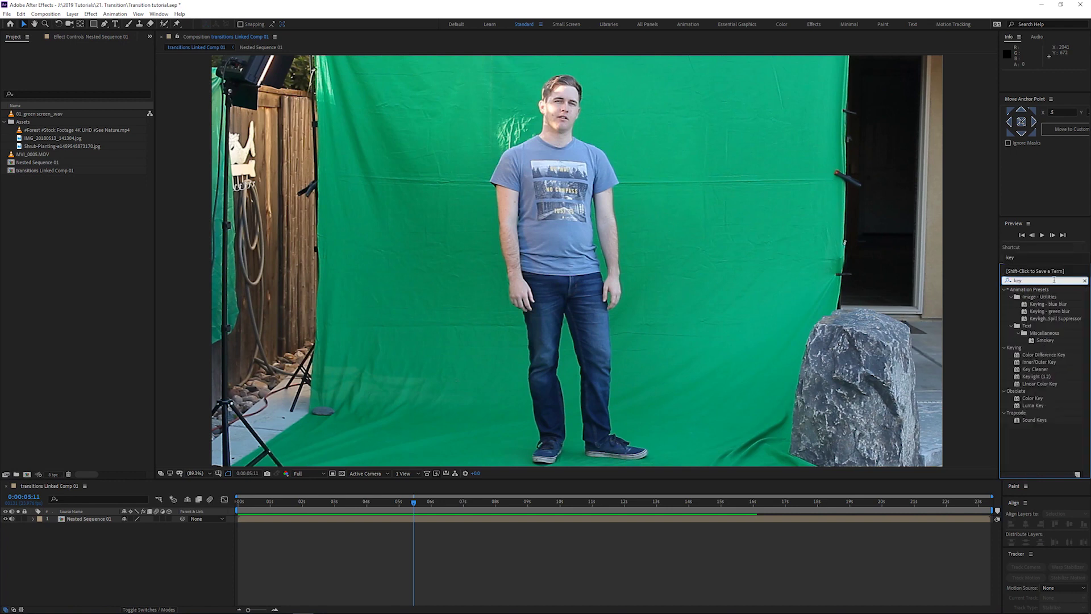
pyautogui.moveTo(1036, 376); pyautogui.dragTo(614, 519)
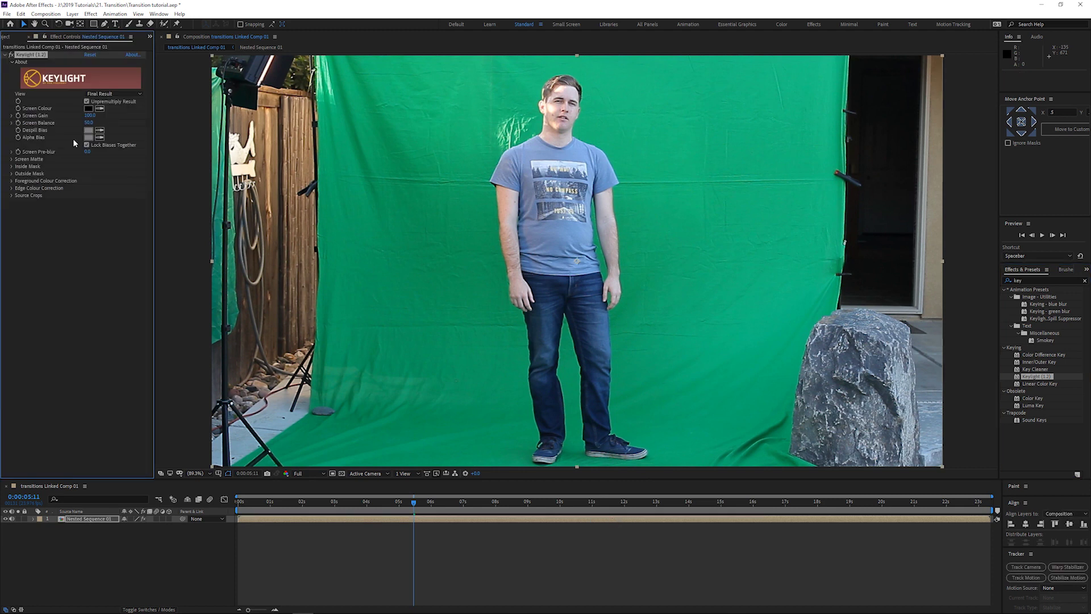
# Sample the green backdrop as Keylight's Screen Colour and switch the effect's view to Screen Matte
pyautogui.click(100, 108)
pyautogui.click(645, 158)
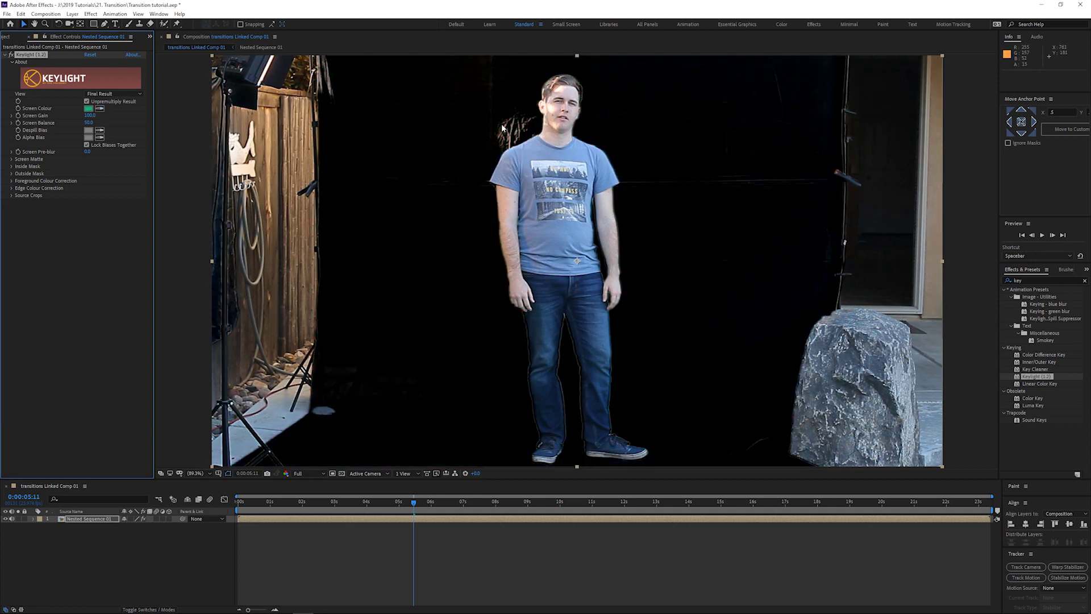
pyautogui.click(12, 159)
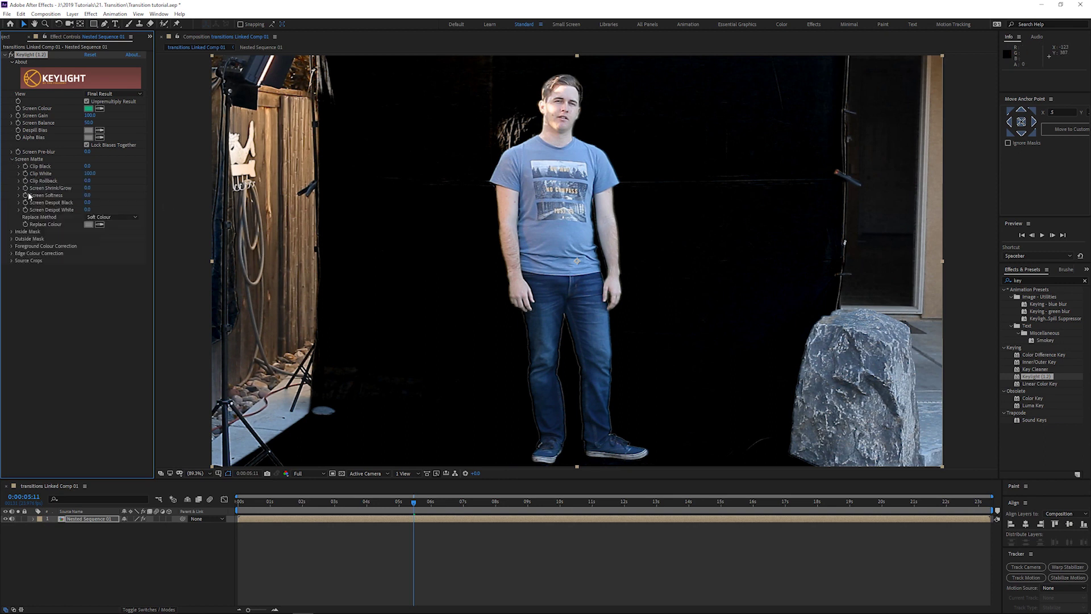
pyautogui.click(113, 94)
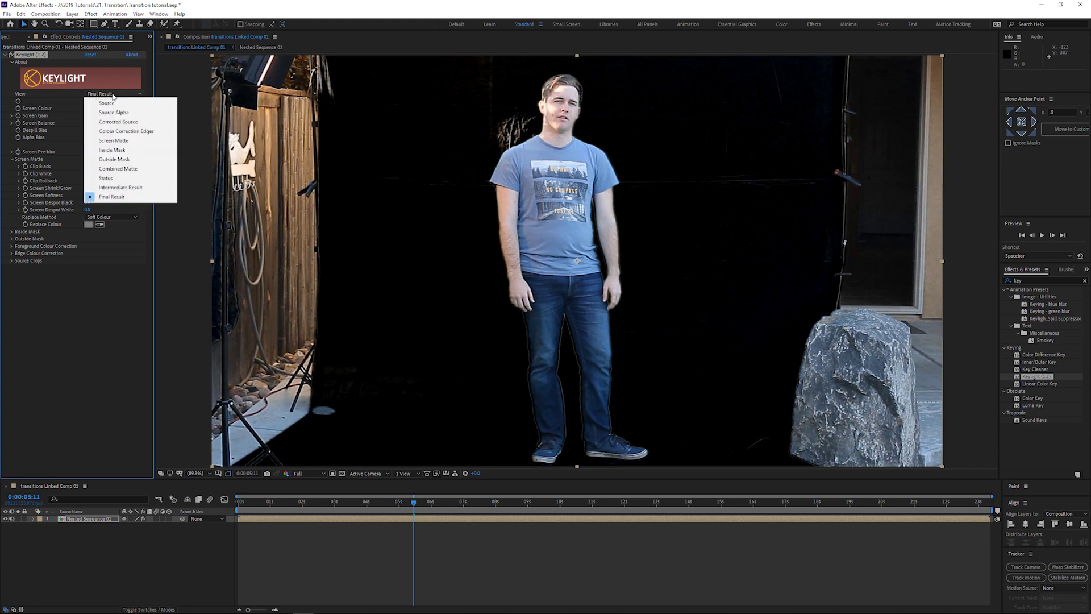
pyautogui.click(114, 140)
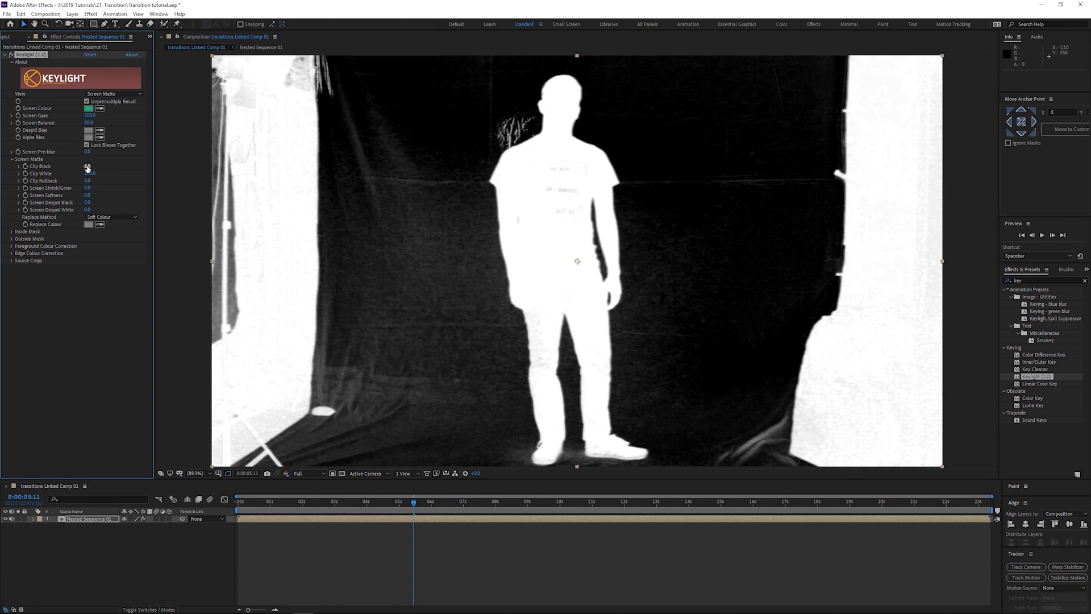
# Set Keylight's Clip Black to 50 and lower Clip White until the man's silhouette is solid white
pyautogui.moveTo(87, 165); pyautogui.dragTo(102, 160)
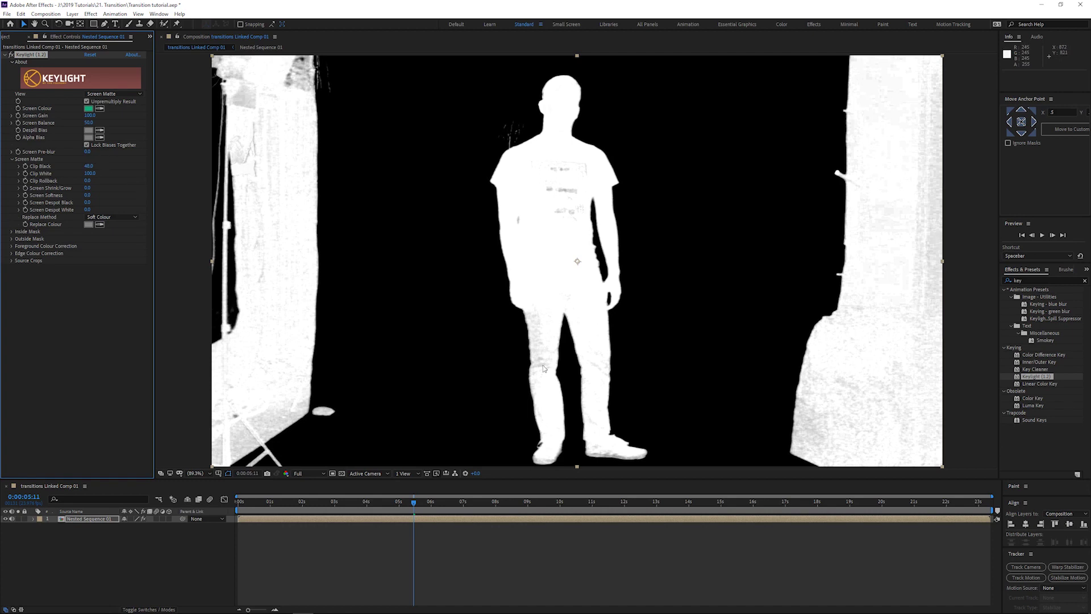
pyautogui.click(88, 166)
pyautogui.moveTo(89, 166)
pyautogui.mouseDown()
pyautogui.moveTo(116, 166)
pyautogui.moveTo(100, 165)
pyautogui.mouseUp()
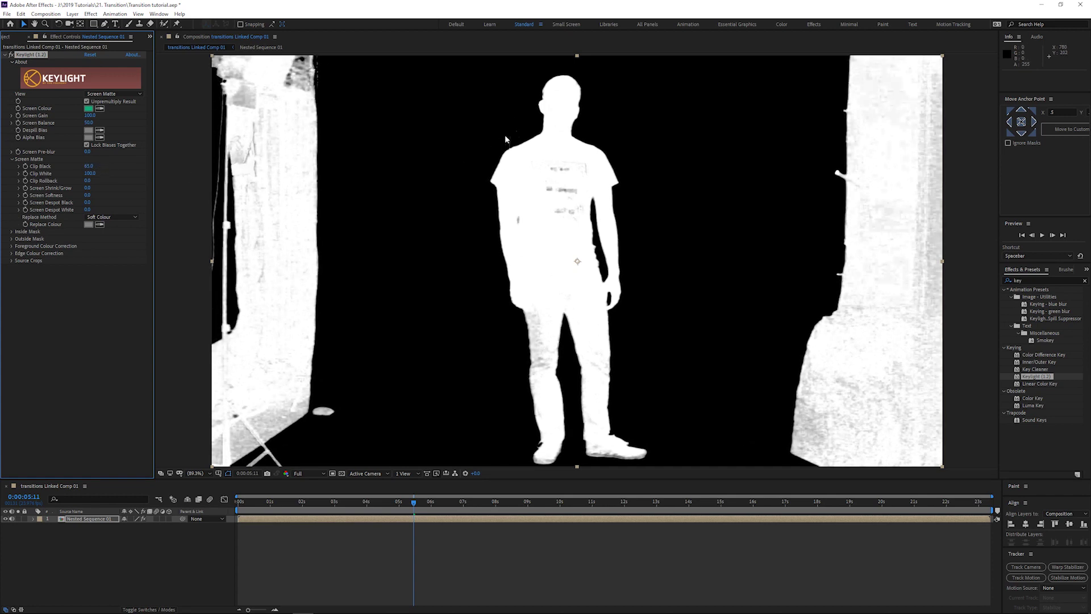
pyautogui.moveTo(88, 166); pyautogui.dragTo(82, 164)
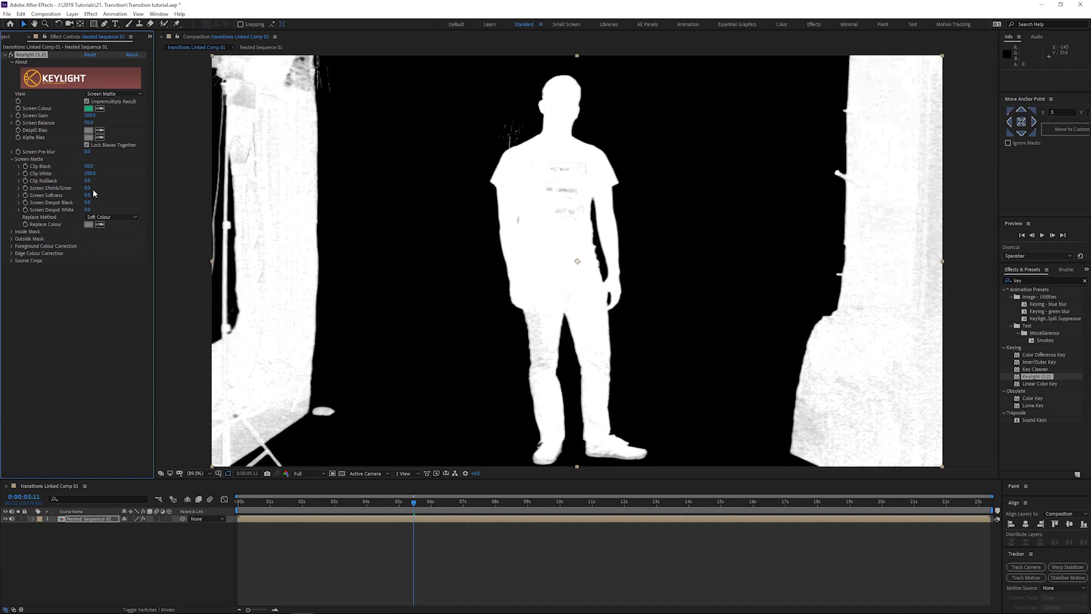
pyautogui.moveTo(93, 174); pyautogui.dragTo(79, 173)
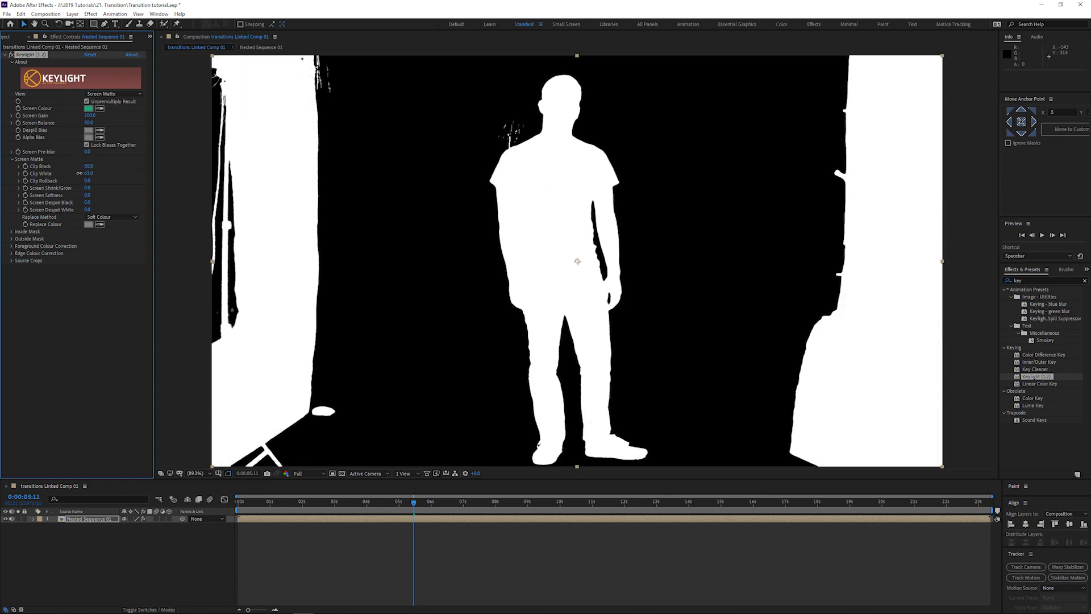
# Return Keylight's view to Final Result, comparing it with the Screen Matte view
pyautogui.click(129, 95)
pyautogui.click(116, 197)
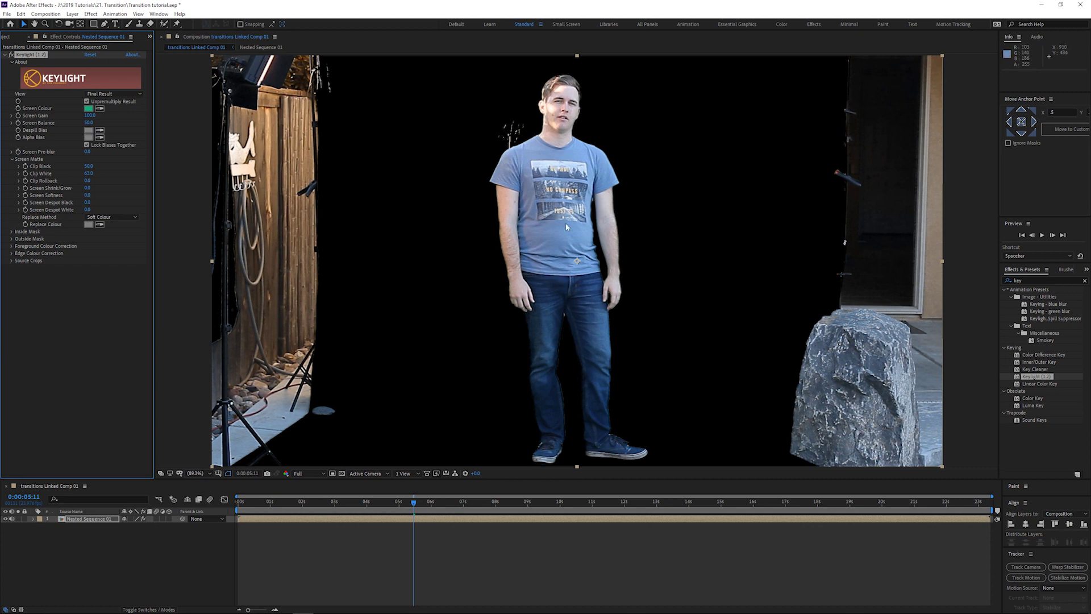
pyautogui.click(113, 93)
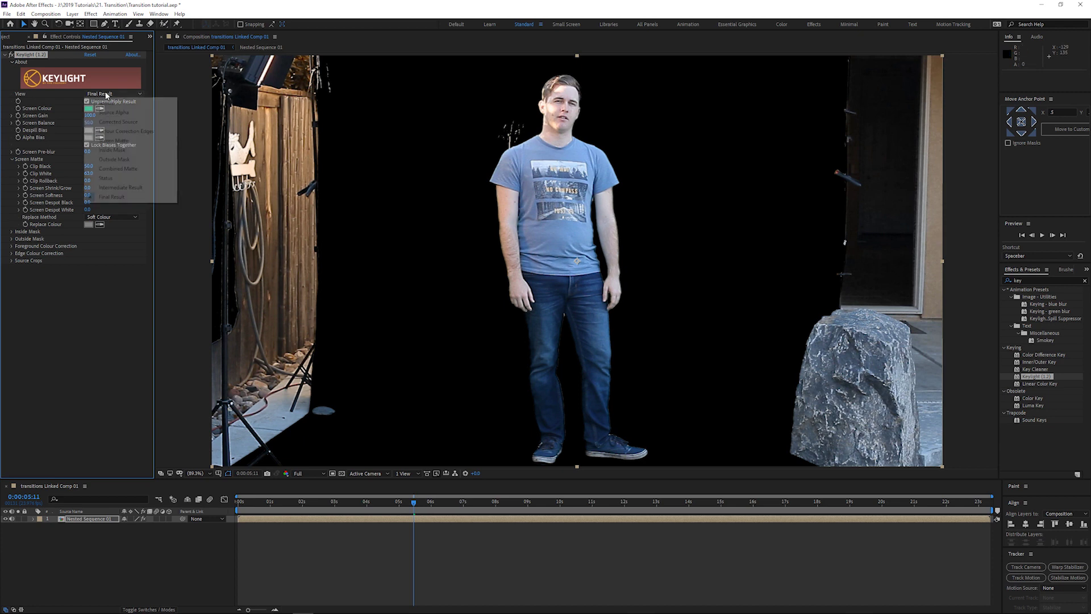
pyautogui.click(118, 141)
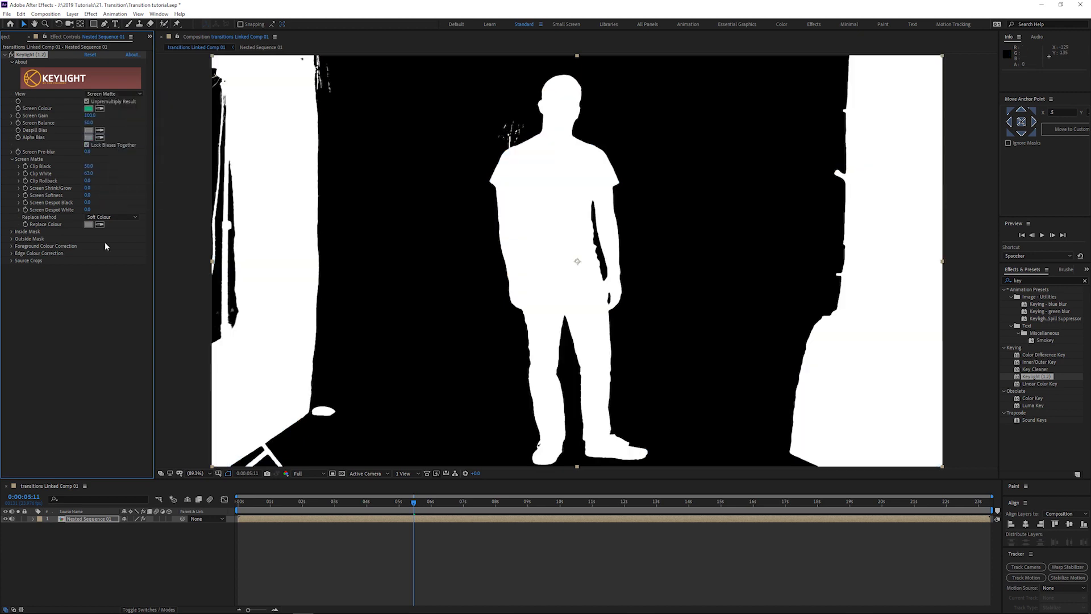
pyautogui.hotkey('ctrl', 'z')
# Refine the matte edges with a small Clip Rollback, a Screen Shrink/Grow of -1.3 and a Screen Softness of 1
pyautogui.moveTo(87, 180); pyautogui.dragTo(91, 180)
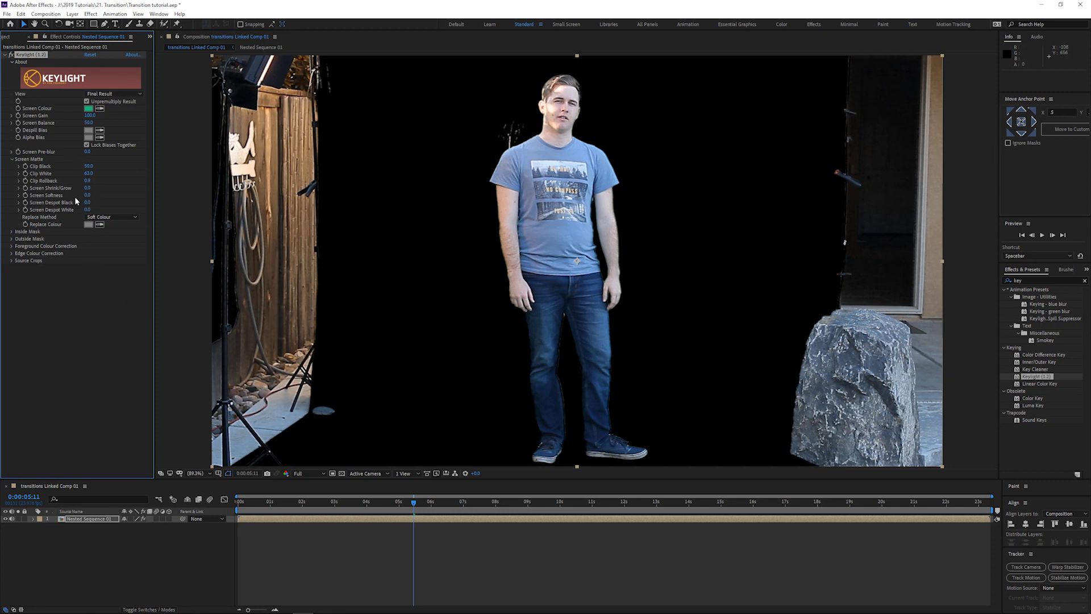
pyautogui.moveTo(86, 190); pyautogui.dragTo(82, 188)
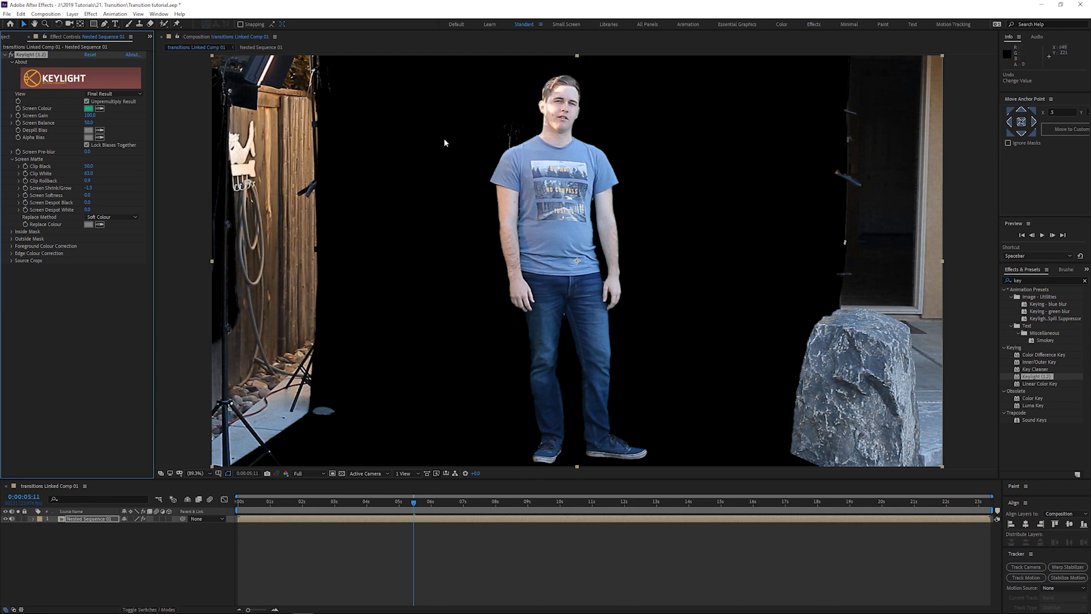
pyautogui.click(88, 195)
pyautogui.write('1')
pyautogui.press('Return')
# At 0:00:03:01, draw a closed Pen tool mask loosely around the man on the Nested Sequence 01 layer
pyautogui.moveTo(414, 503); pyautogui.dragTo(400, 504)
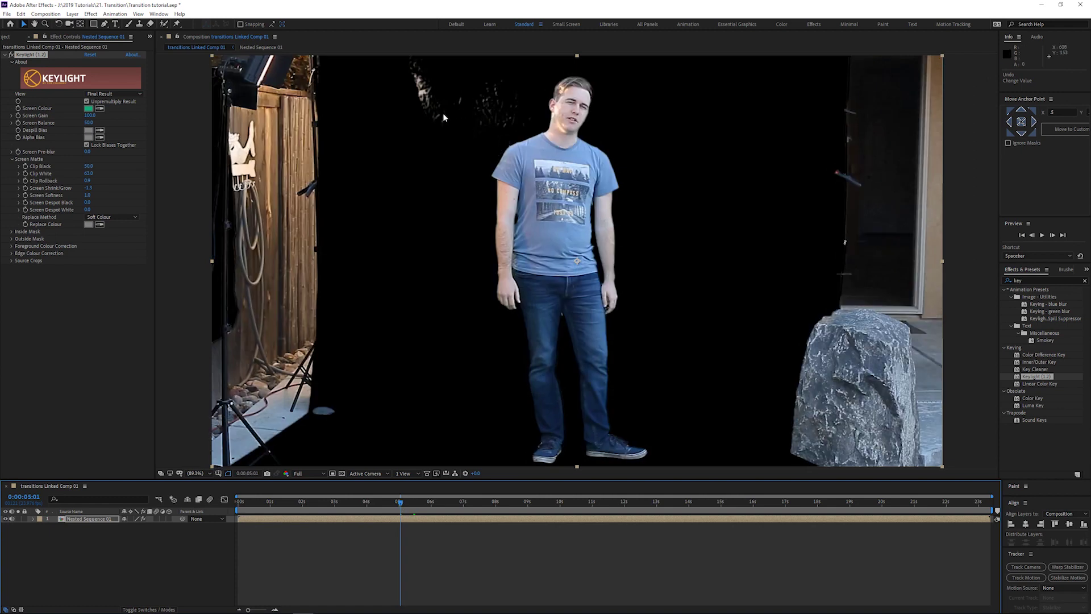
pyautogui.moveTo(401, 504); pyautogui.dragTo(396, 503)
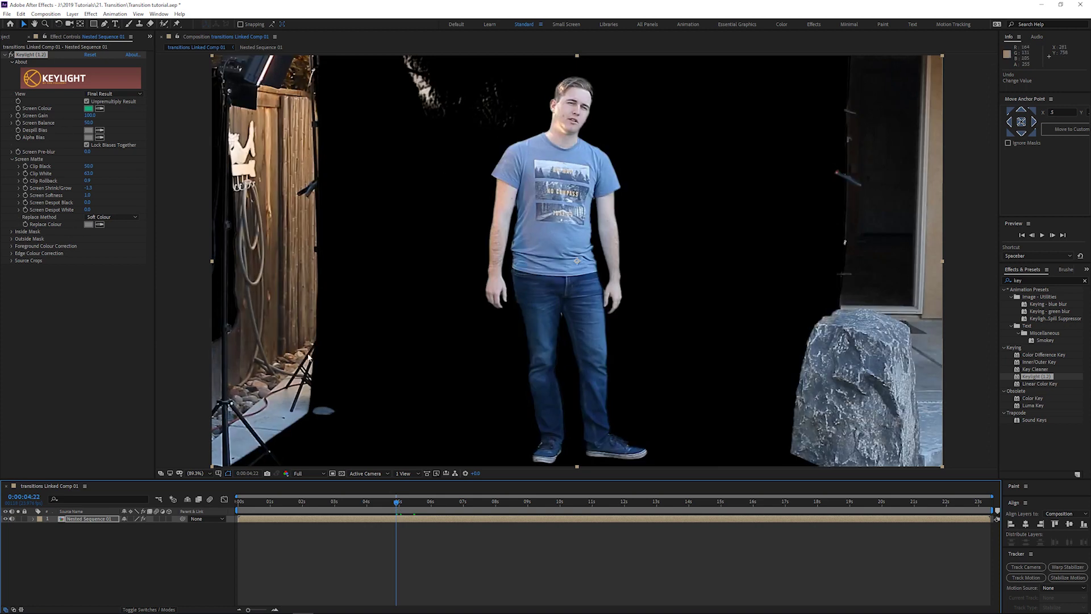
pyautogui.moveTo(396, 503); pyautogui.dragTo(336, 502)
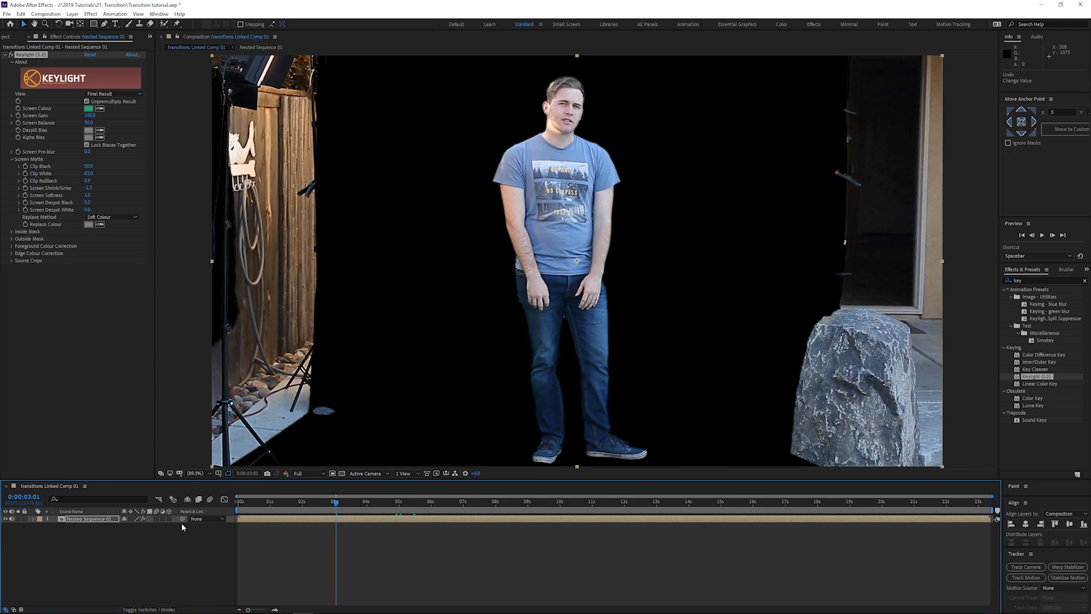
pyautogui.click(106, 519)
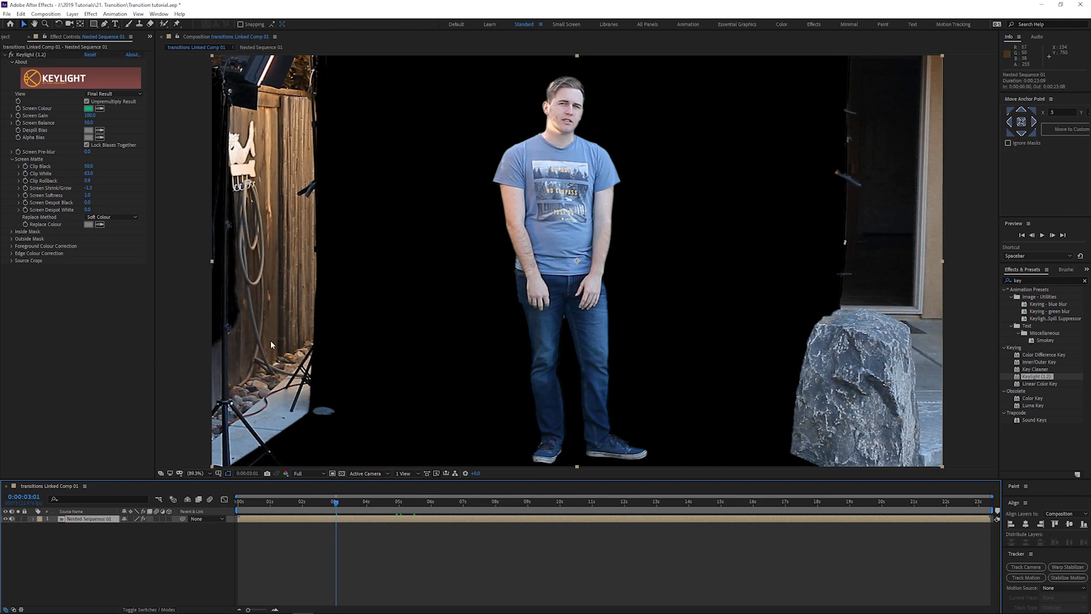
pyautogui.press('g')
pyautogui.moveTo(518, 459); pyautogui.dragTo(508, 389)
pyautogui.click(503, 372)
pyautogui.click(490, 305)
pyautogui.click(485, 245)
pyautogui.click(484, 212)
pyautogui.moveTo(483, 192); pyautogui.dragTo(527, 100)
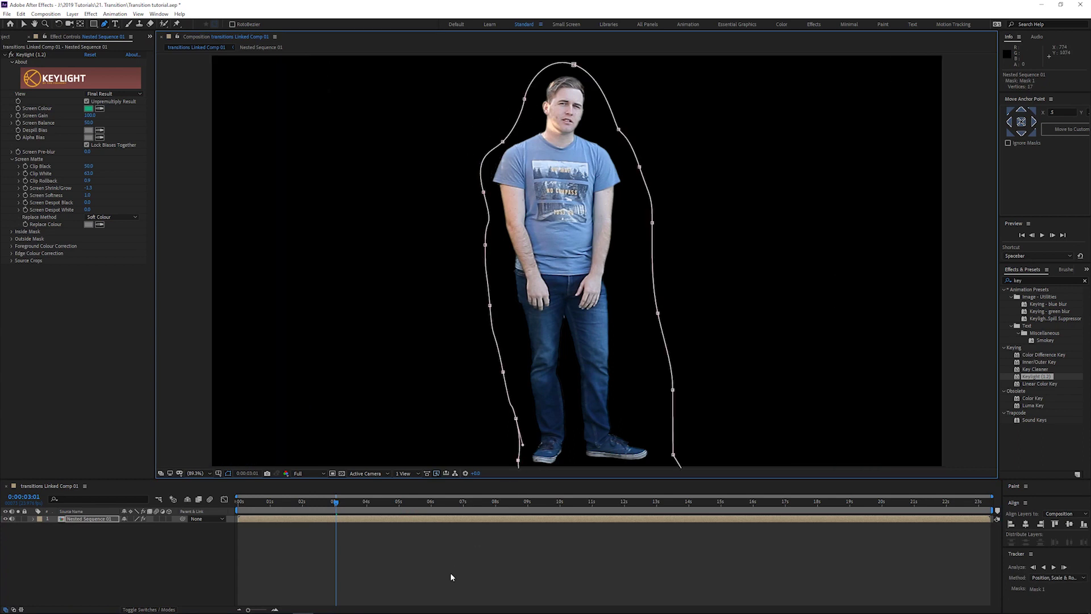
# Check the masked cutout against the transparency grid
pyautogui.click(453, 557)
pyautogui.click(342, 473)
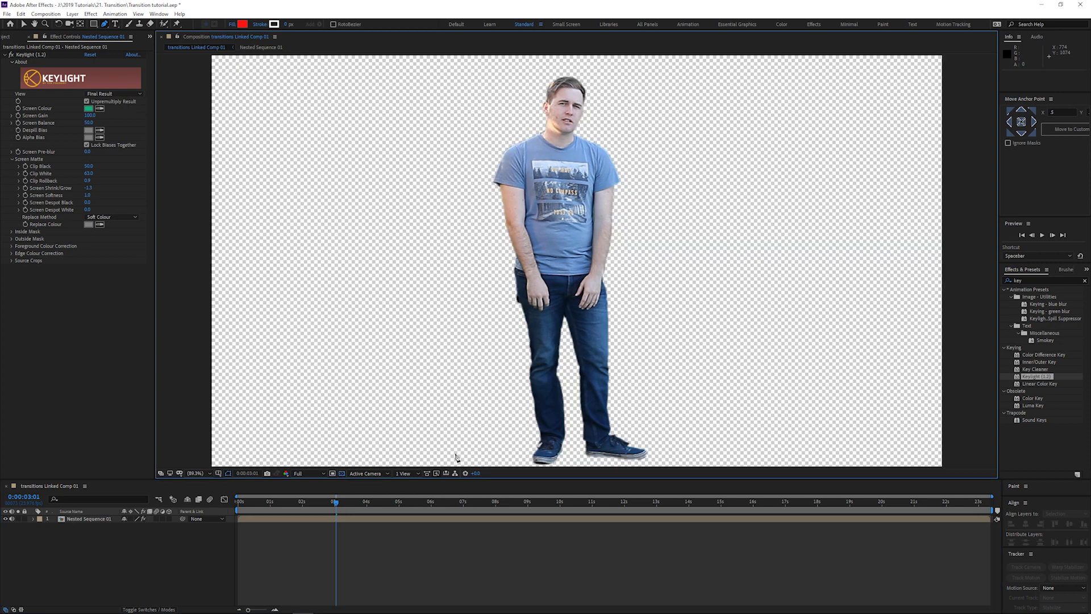
pyautogui.click(342, 474)
# Keyframe the Mask Path at 0:00:01:16, shift the mask to enclose the leaning man, and extend it around his foot
pyautogui.moveTo(336, 504); pyautogui.dragTo(292, 501)
pyautogui.click(116, 519)
pyautogui.hotkey('ctrl', 'v')
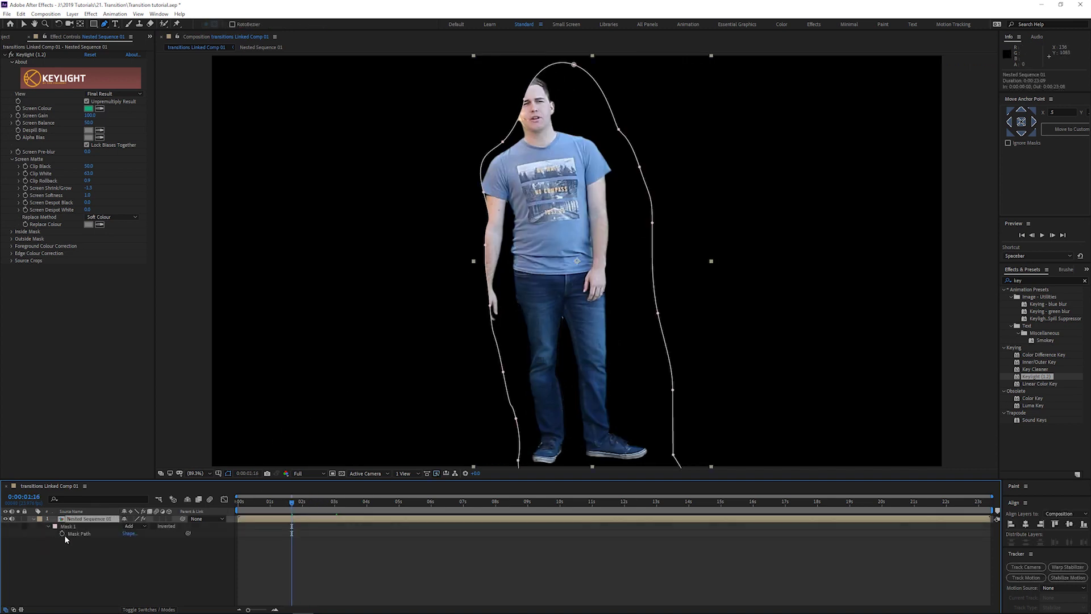
pyautogui.click(62, 533)
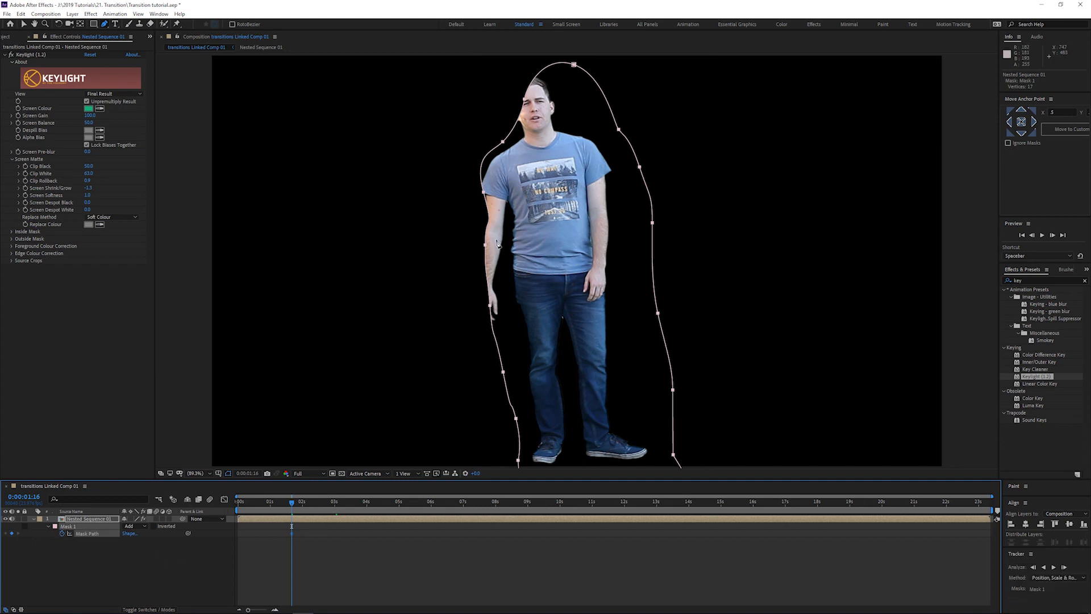
pyautogui.moveTo(487, 246); pyautogui.dragTo(462, 239)
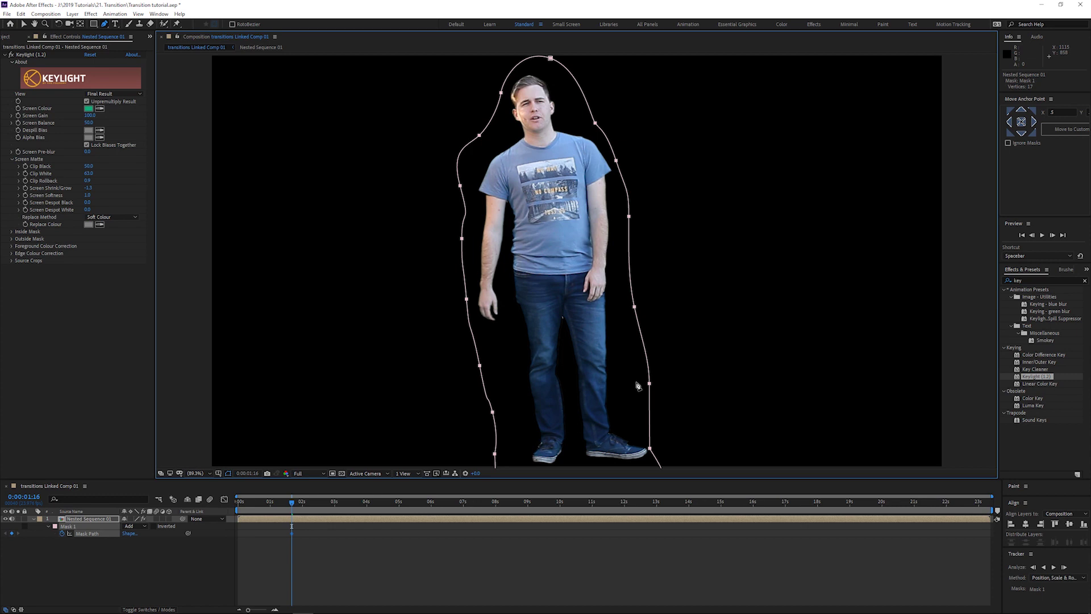
pyautogui.press('v')
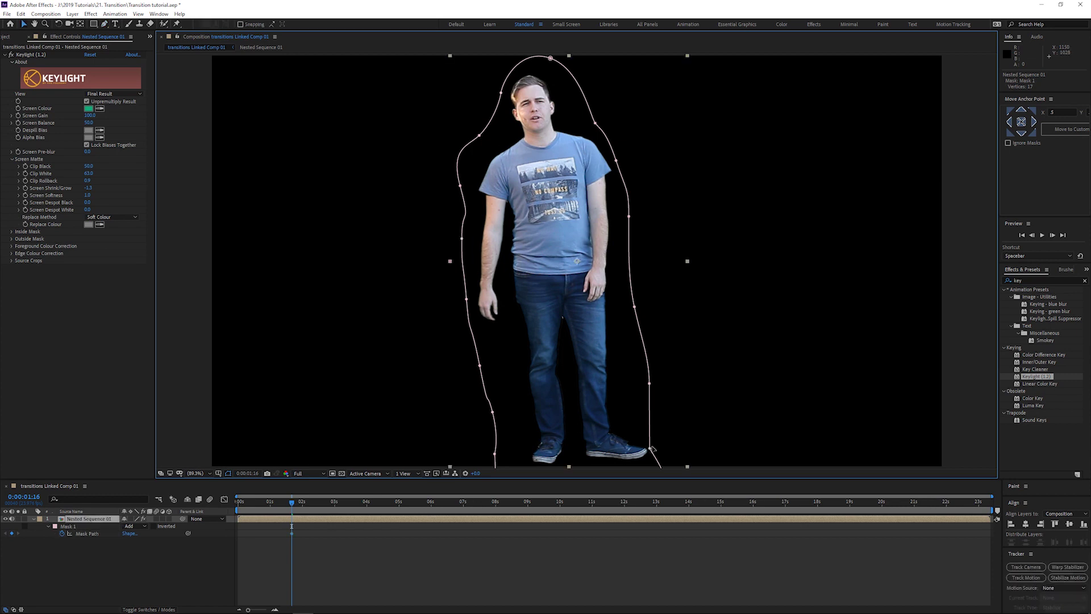
pyautogui.moveTo(651, 449); pyautogui.dragTo(663, 456)
# At 0:00:00:15, push the mask's points outward around the man's raised hand and shoulder
pyautogui.press('j')
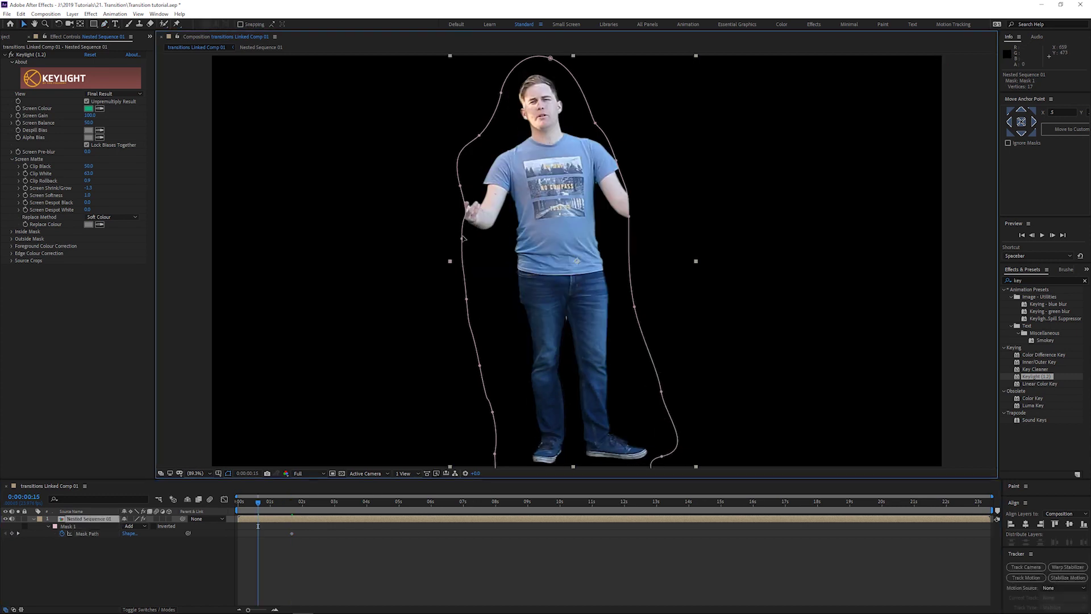
pyautogui.moveTo(461, 241); pyautogui.dragTo(434, 223)
pyautogui.moveTo(461, 186); pyautogui.dragTo(445, 169)
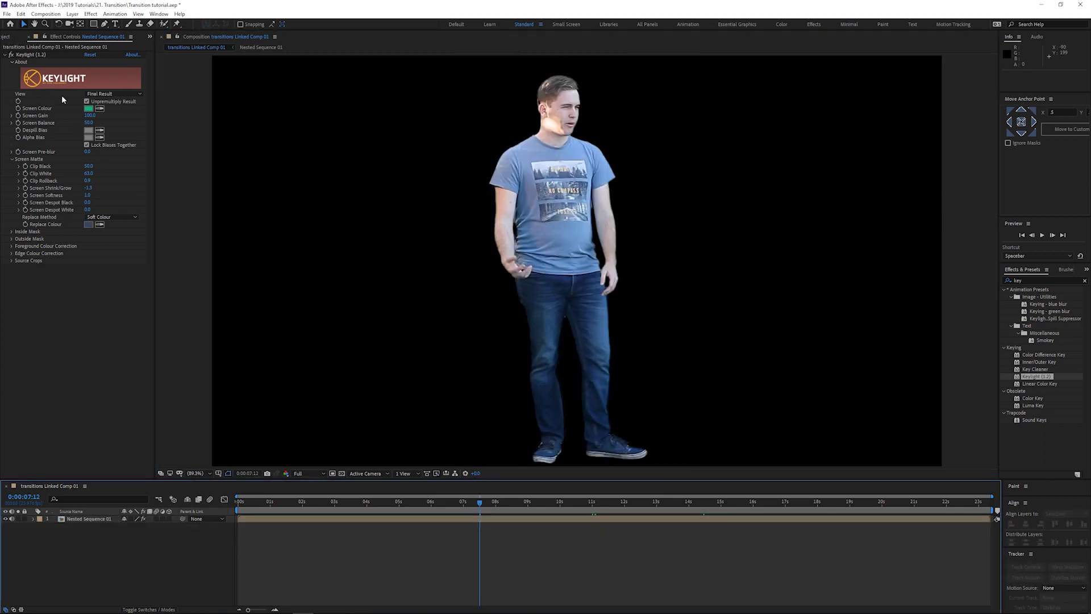
# Place IMG_20180513_141304.jpg beneath the keyed footage as the background and scale it to 48%
pyautogui.click(11, 38)
pyautogui.moveTo(36, 138); pyautogui.dragTo(176, 542)
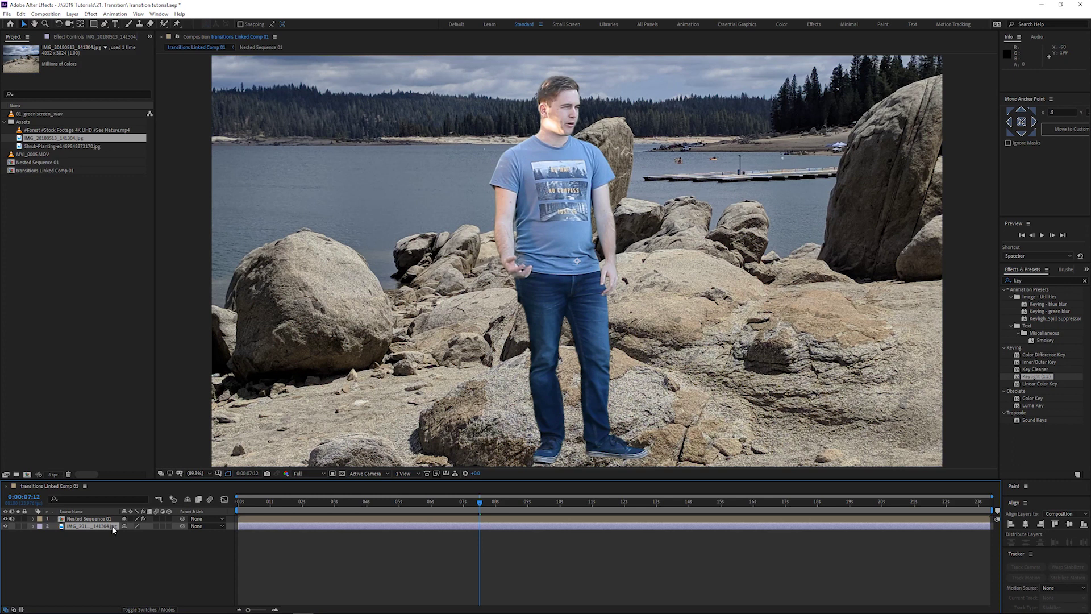
pyautogui.moveTo(135, 535); pyautogui.dragTo(108, 527)
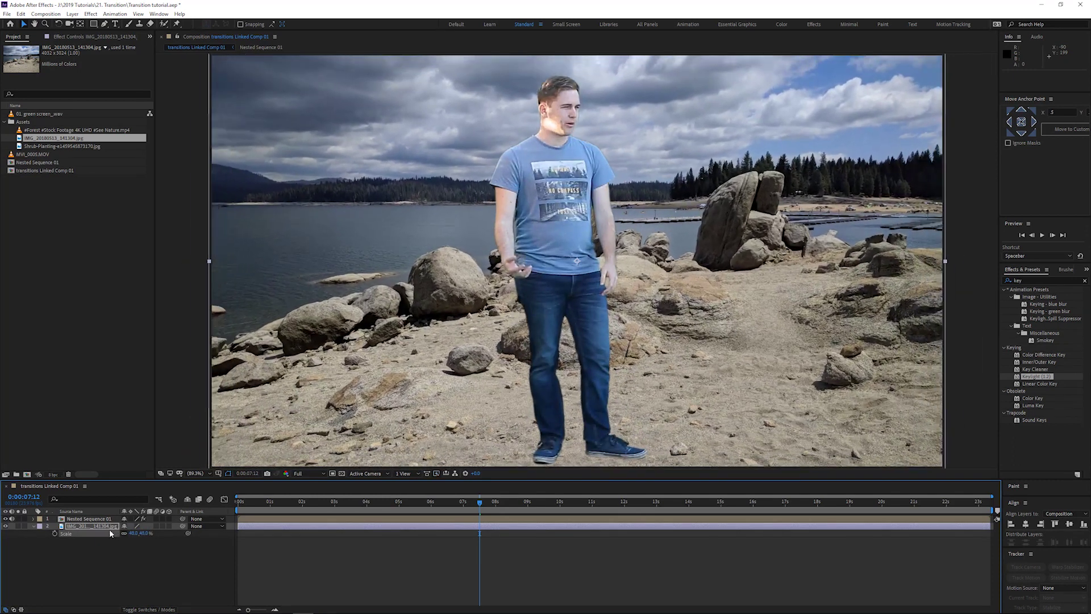
# Move the keyed Nested Sequence 01 layer down so the man's lower legs fall outside the frame
pyautogui.click(86, 518)
pyautogui.press('s')
pyautogui.moveTo(567, 255); pyautogui.dragTo(575, 310)
pyautogui.click(507, 573)
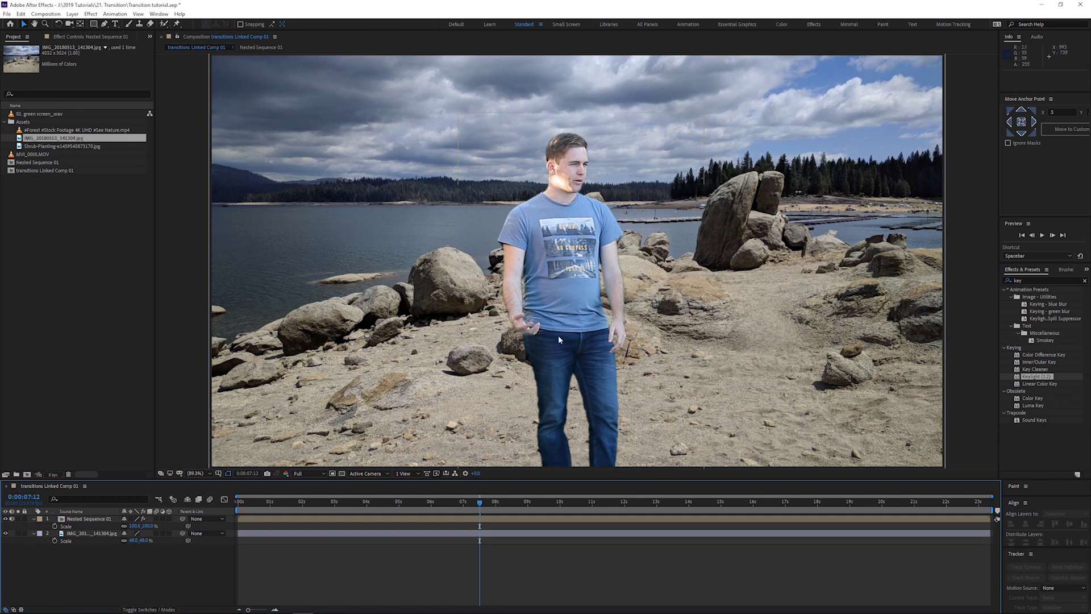
pyautogui.press('s')
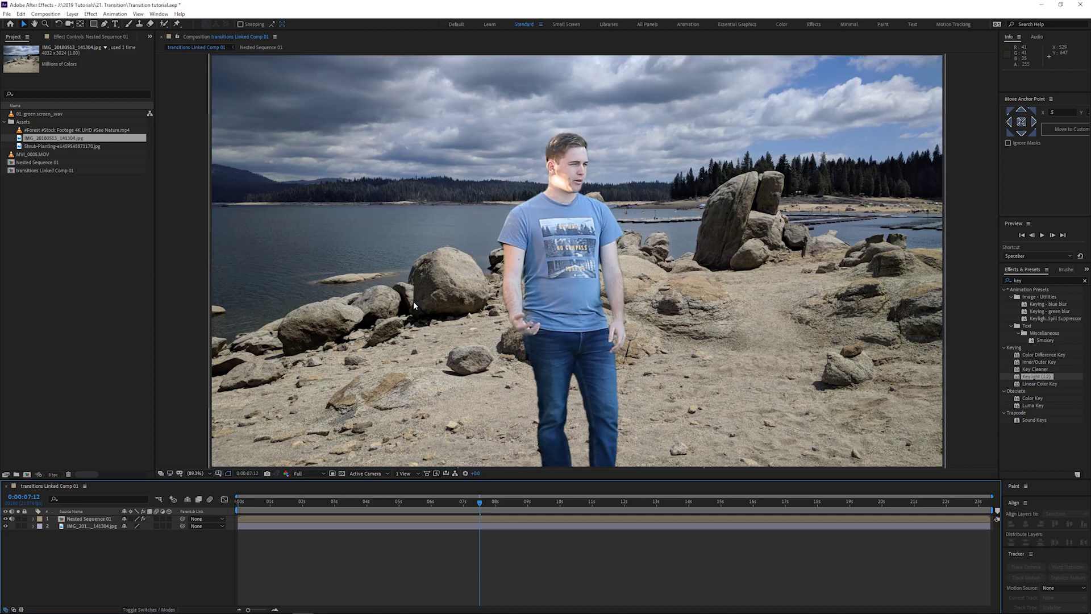
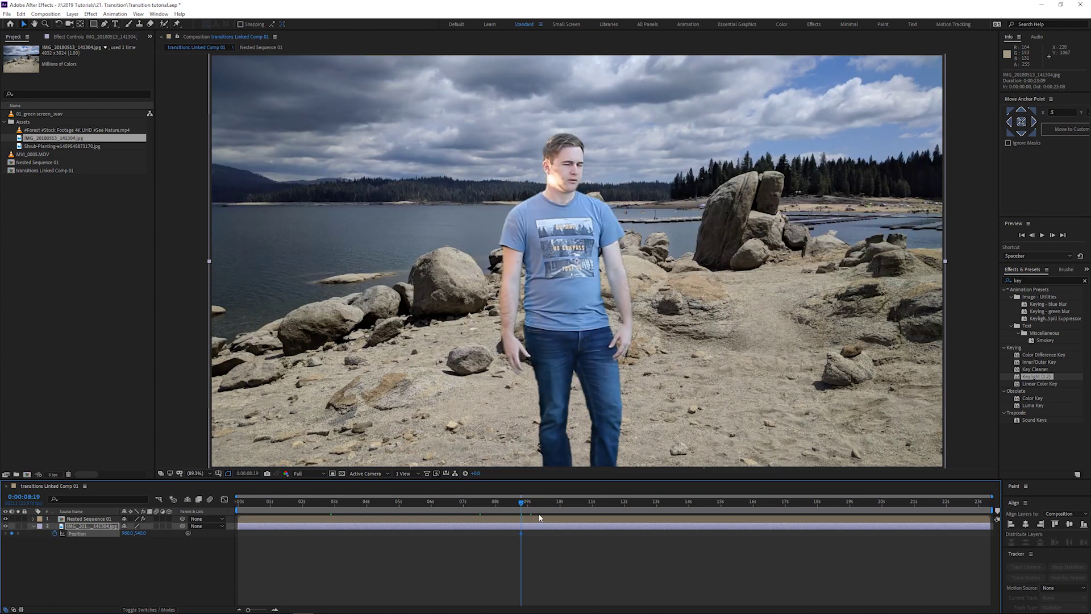
# At 0:00:09:07, slide the IMG_20180513_141304.jpg background left out of frame, with Position at about -977, 540
pyautogui.moveTo(522, 507); pyautogui.dragTo(537, 508)
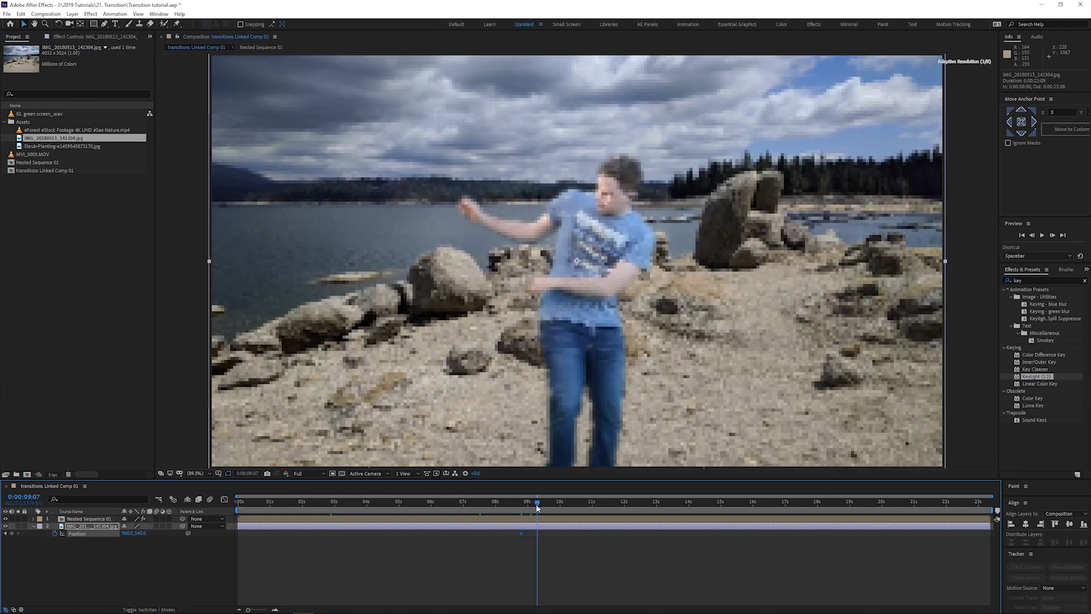
pyautogui.moveTo(134, 534); pyautogui.dragTo(91, 327)
pyautogui.press('F2')
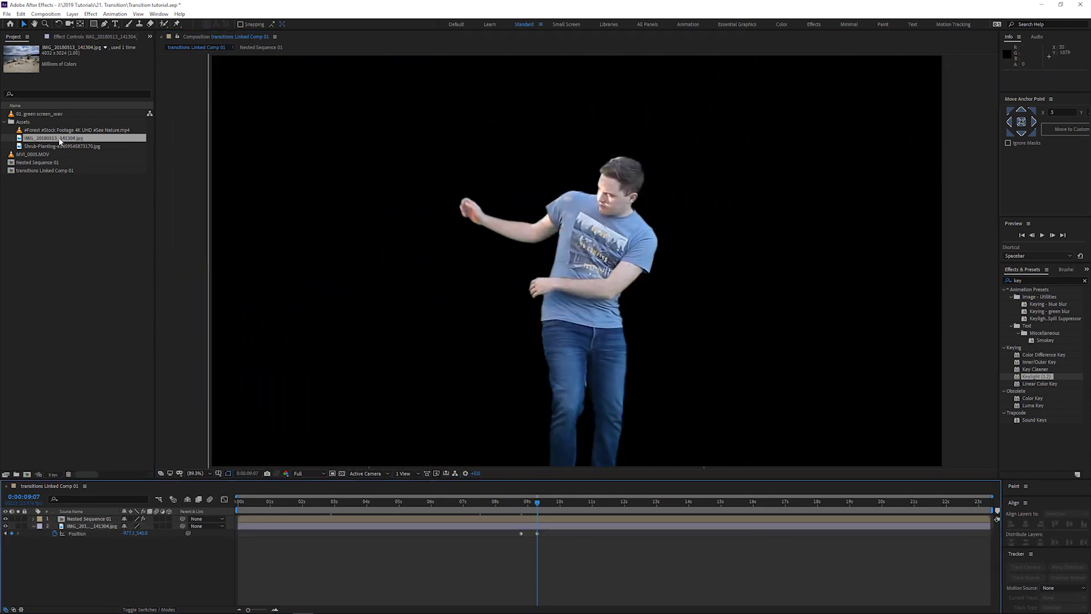
# Place #Forest #Stock Footage 4K UHD #See Nature.mp4 as the bottom layer and flip it horizontally
pyautogui.moveTo(44, 130); pyautogui.dragTo(127, 576)
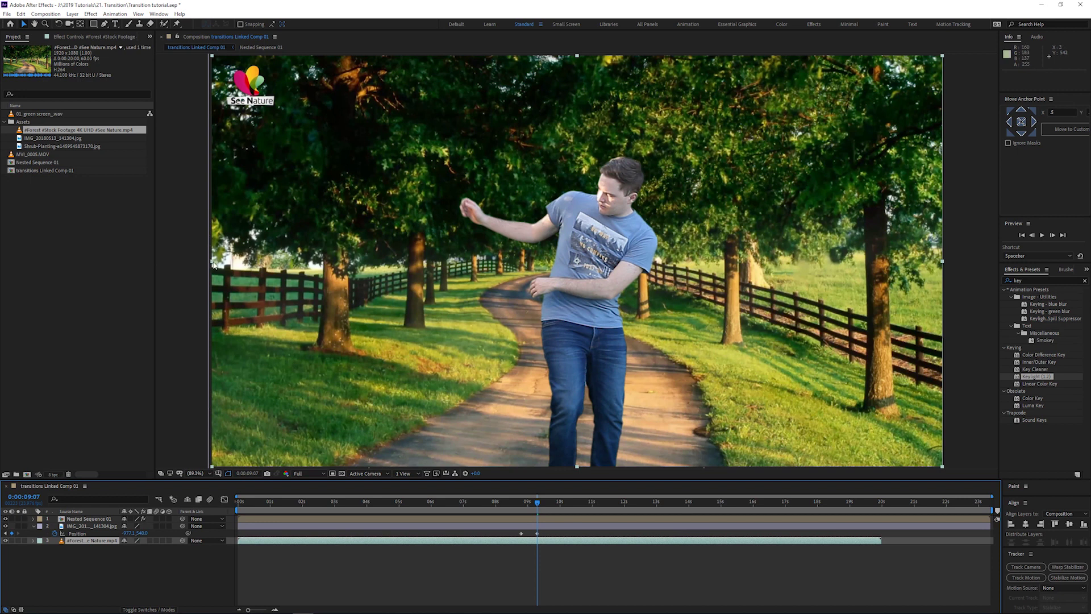
pyautogui.moveTo(213, 263); pyautogui.dragTo(781, 466)
# Keyframe the forest clip's centred Position at 0:00:09:07, and at 0:00:08:19 move it right beyond the photo's edge, to X about 2887
pyautogui.press('p')
pyautogui.click(55, 549)
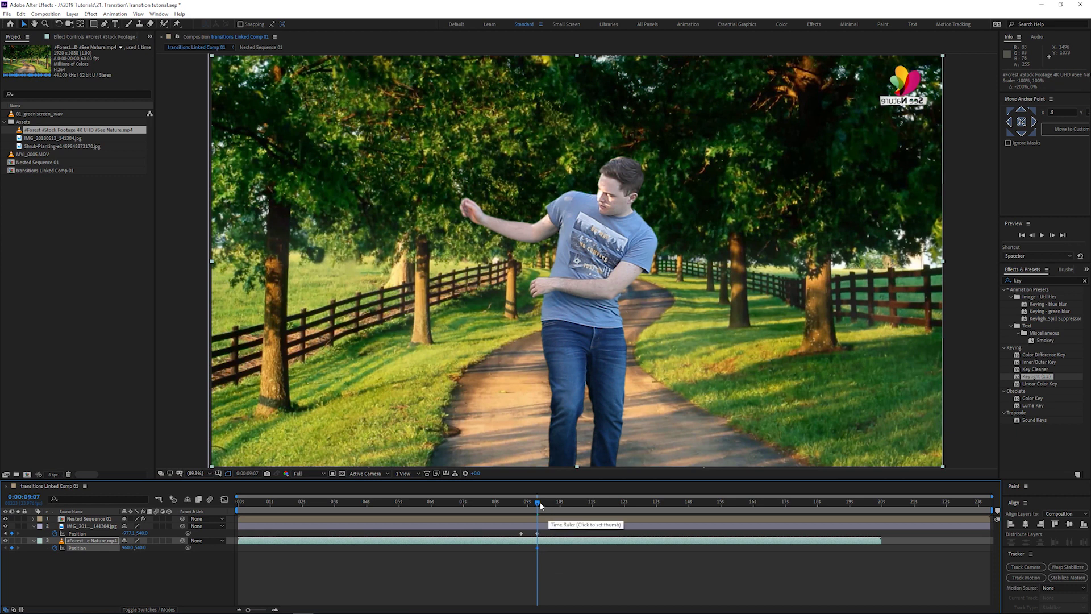
pyautogui.click(6, 532)
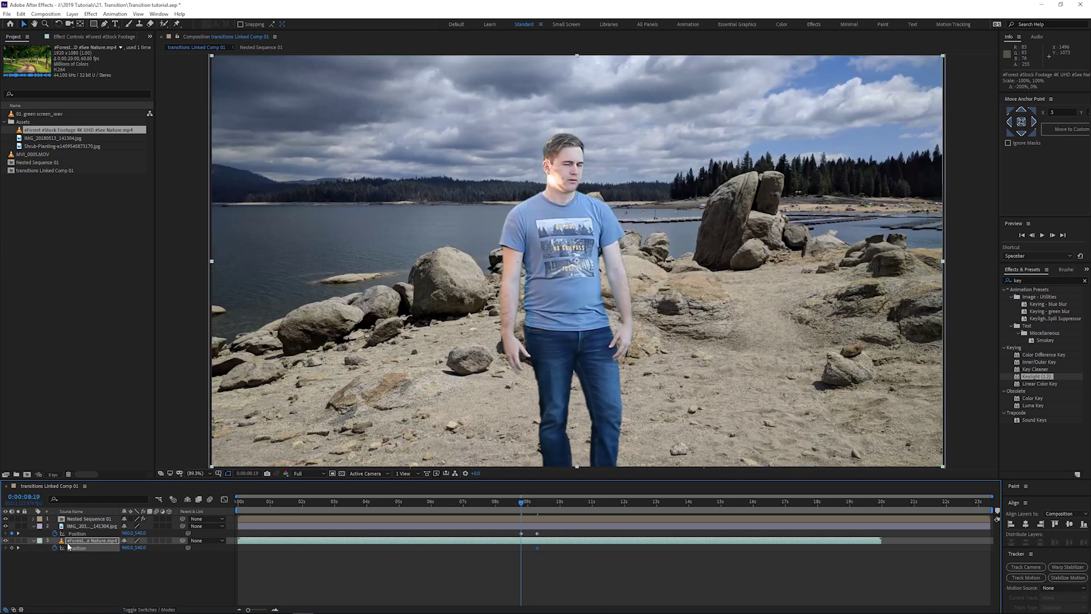
pyautogui.click(283, 545)
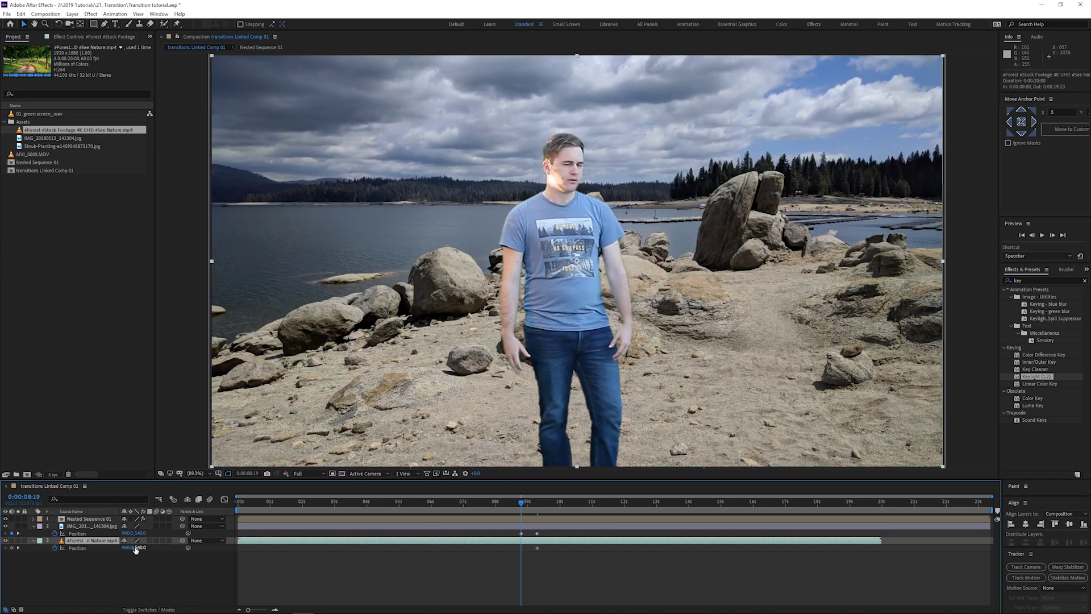
pyautogui.moveTo(128, 548); pyautogui.dragTo(475, 531)
pyautogui.moveTo(690, 526); pyautogui.dragTo(926, 522)
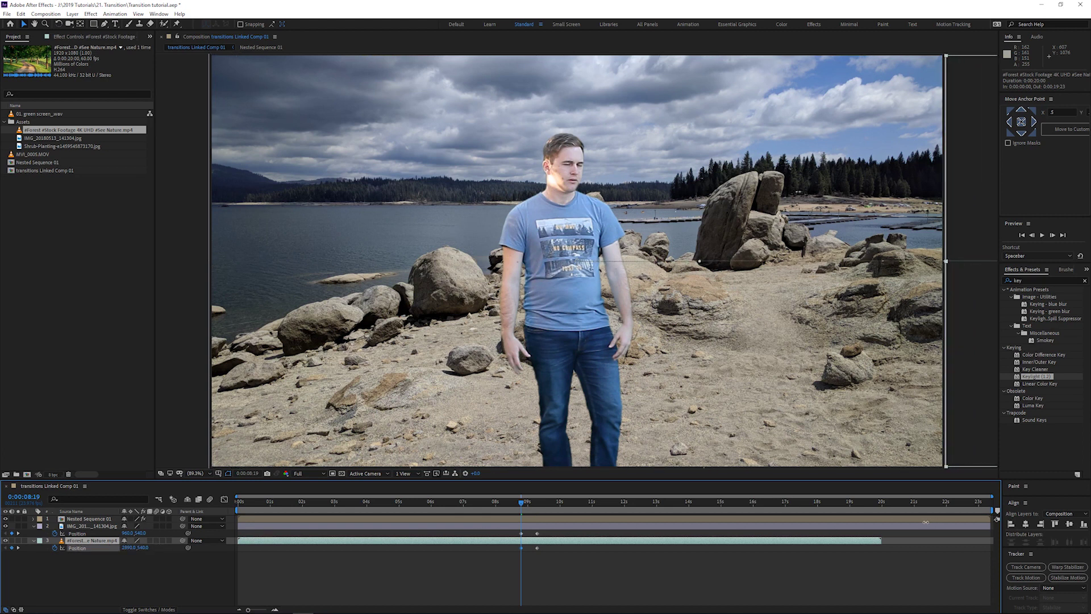
pyautogui.click(534, 575)
# Enlarge the flipped forest clip to a Scale of -115, 115%
pyautogui.moveTo(521, 503); pyautogui.dragTo(538, 503)
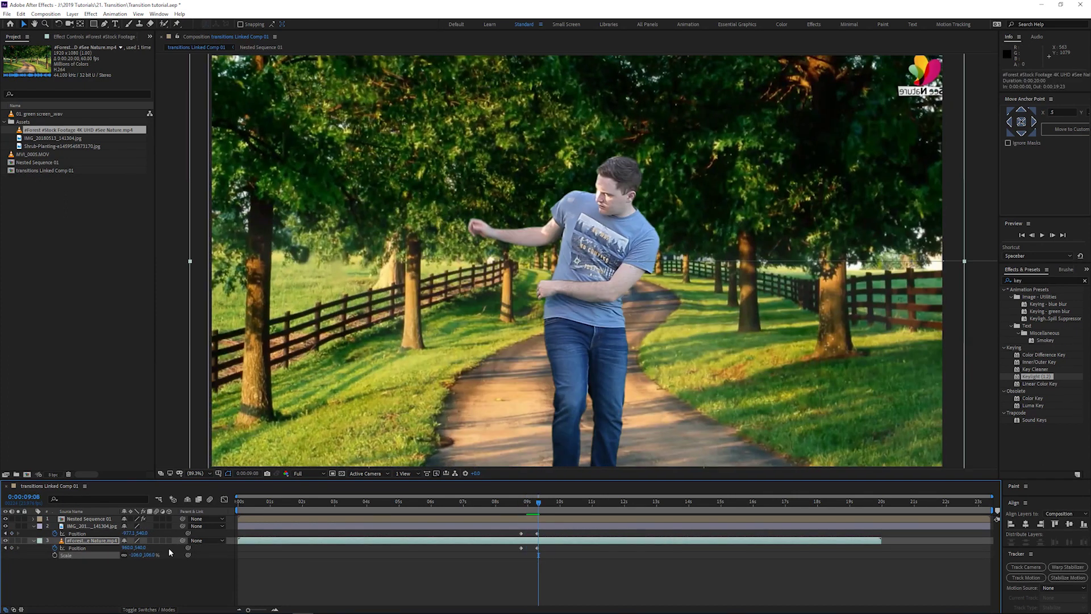
pyautogui.moveTo(133, 554); pyautogui.dragTo(149, 554)
pyautogui.click(312, 562)
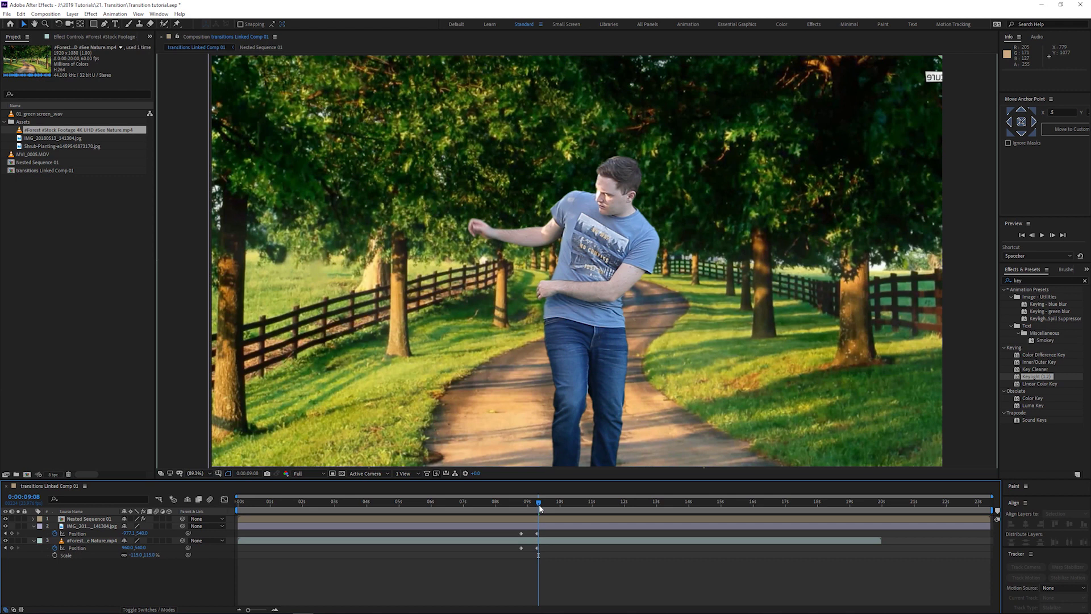
# Preview the slide and move both background layers' Position keyframes closer together, with the first pair at 0:00:08:22
pyautogui.moveTo(539, 504); pyautogui.dragTo(518, 500)
pyautogui.press('space')
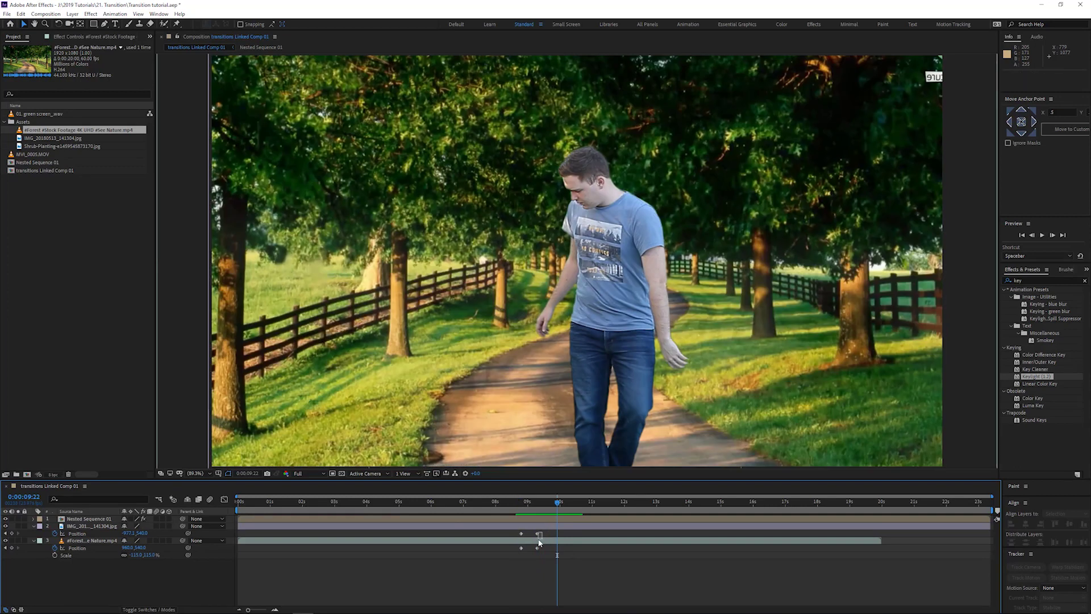
pyautogui.moveTo(542, 532)
pyautogui.mouseDown()
pyautogui.moveTo(533, 550)
pyautogui.moveTo(526, 536)
pyautogui.mouseUp()
pyautogui.click(517, 502)
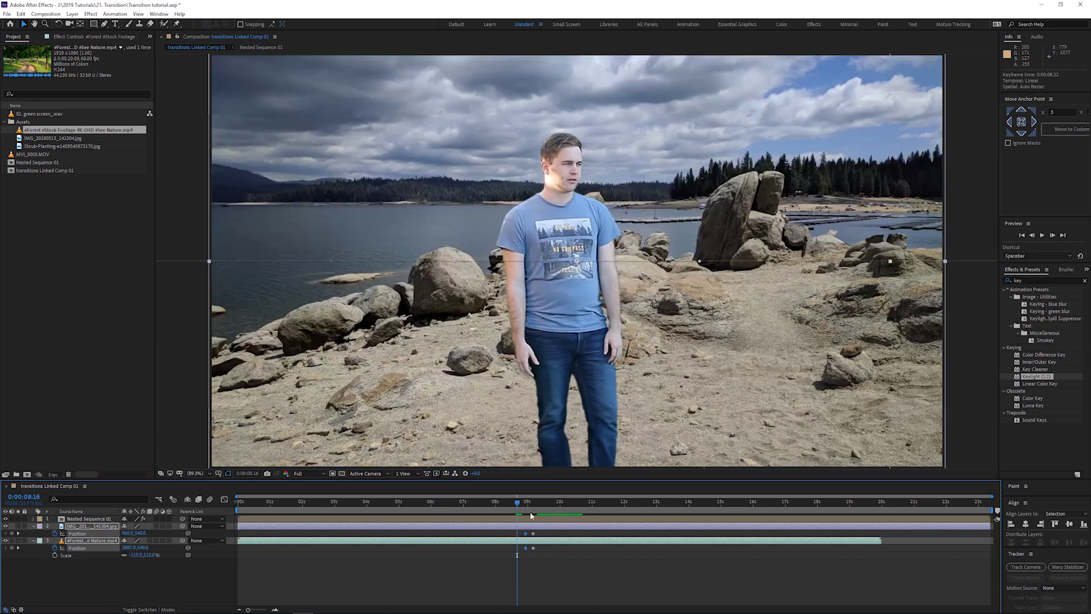
# Turn on motion blur for the lake photo and forest clip layers and for the composition
pyautogui.press('space')
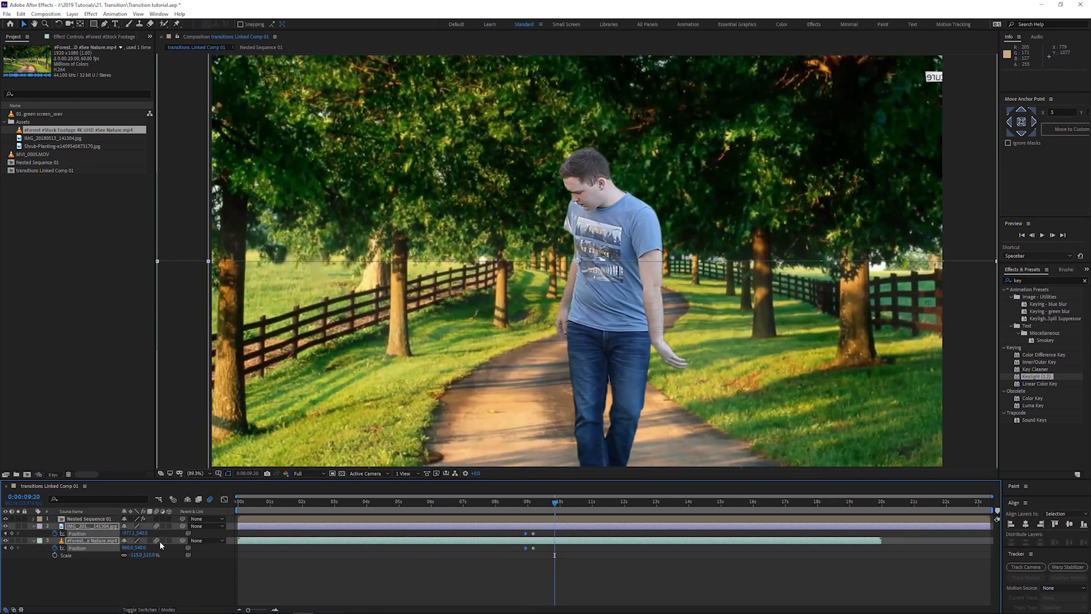
pyautogui.press('F4')
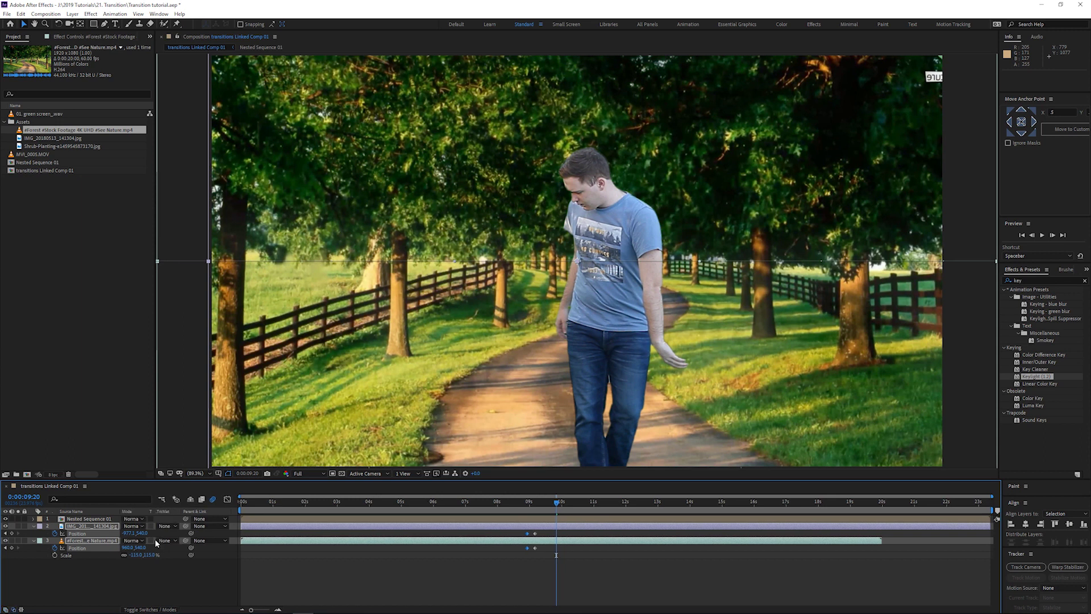
pyautogui.press('F4')
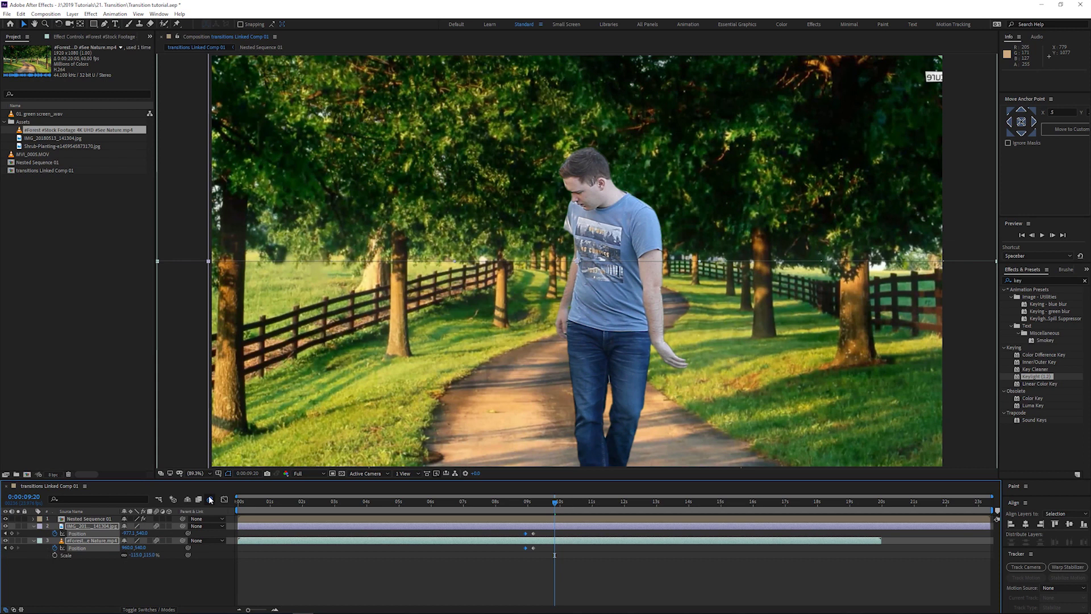
pyautogui.click(533, 581)
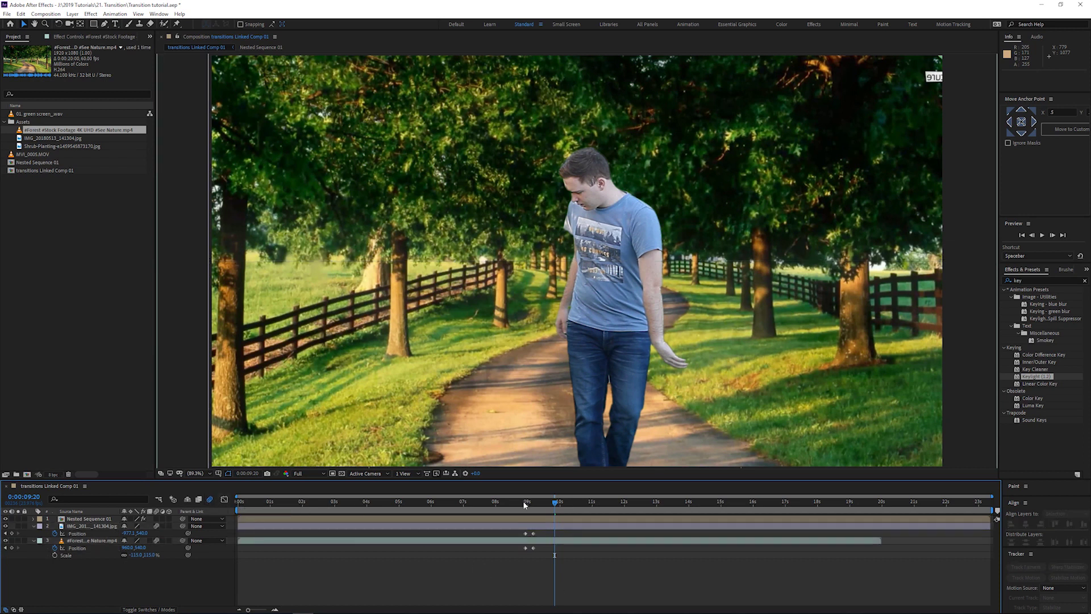
# Play the motion-blurred transition several times to check the slide's timing against the man's arm swing
pyautogui.moveTo(522, 500); pyautogui.dragTo(513, 501)
pyautogui.press('space')
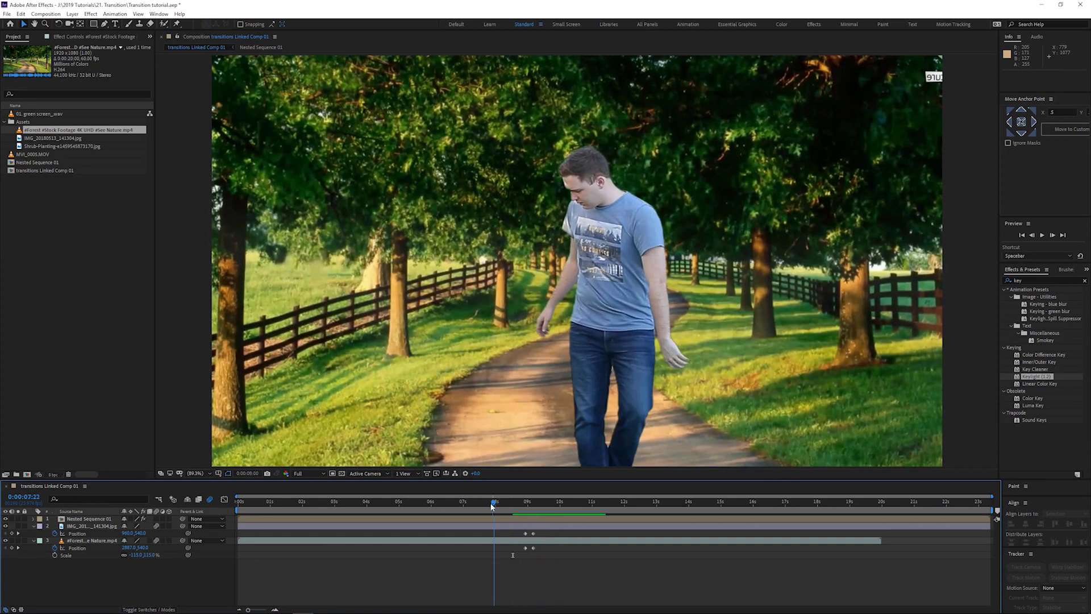
pyautogui.click(484, 502)
pyautogui.press('space')
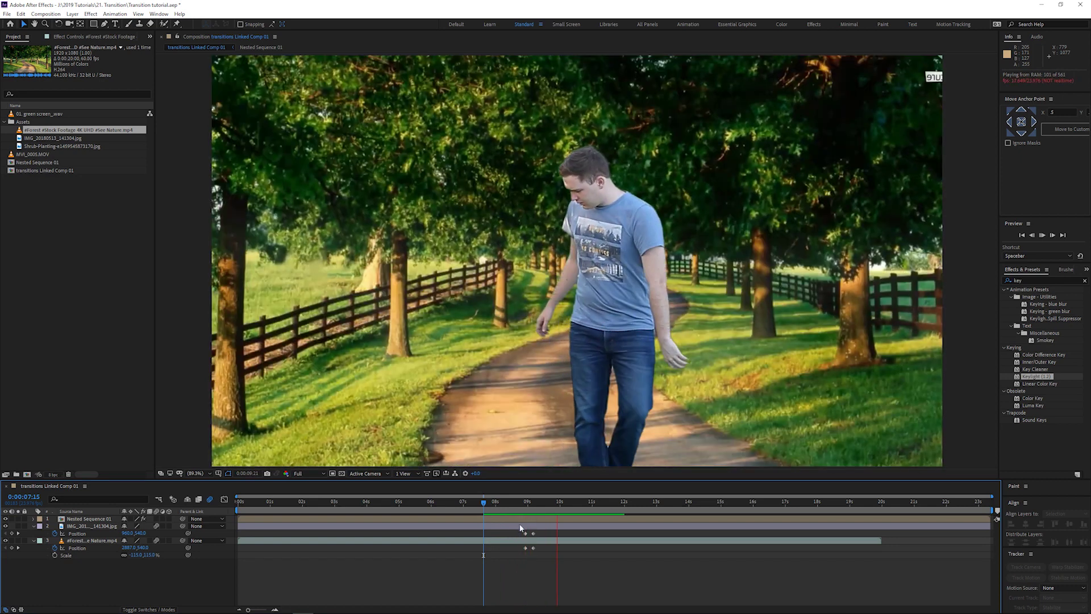
pyautogui.click(513, 501)
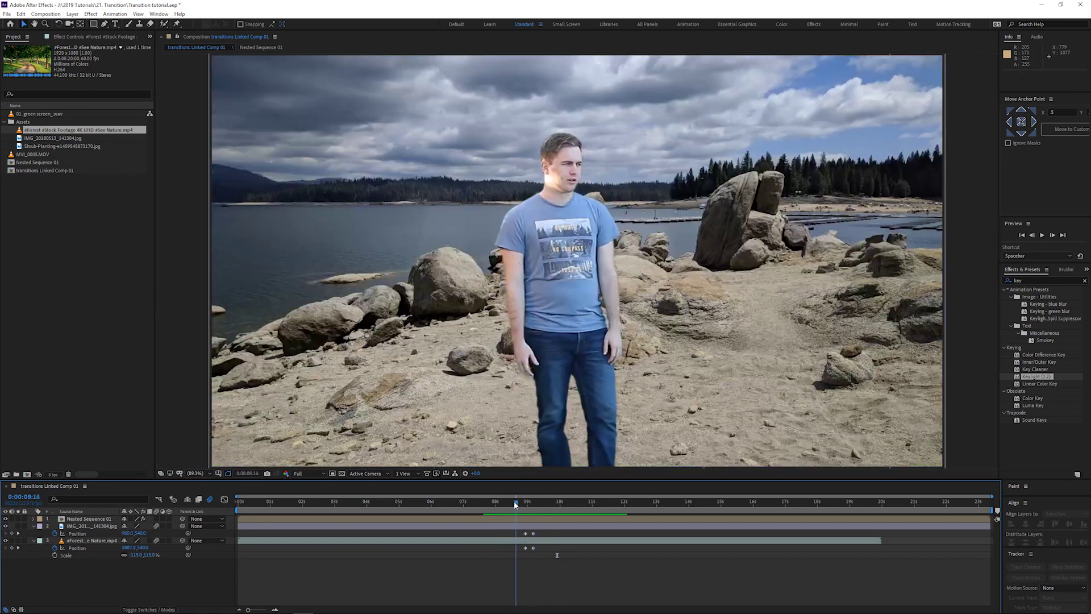
pyautogui.click(505, 501)
pyautogui.press('space')
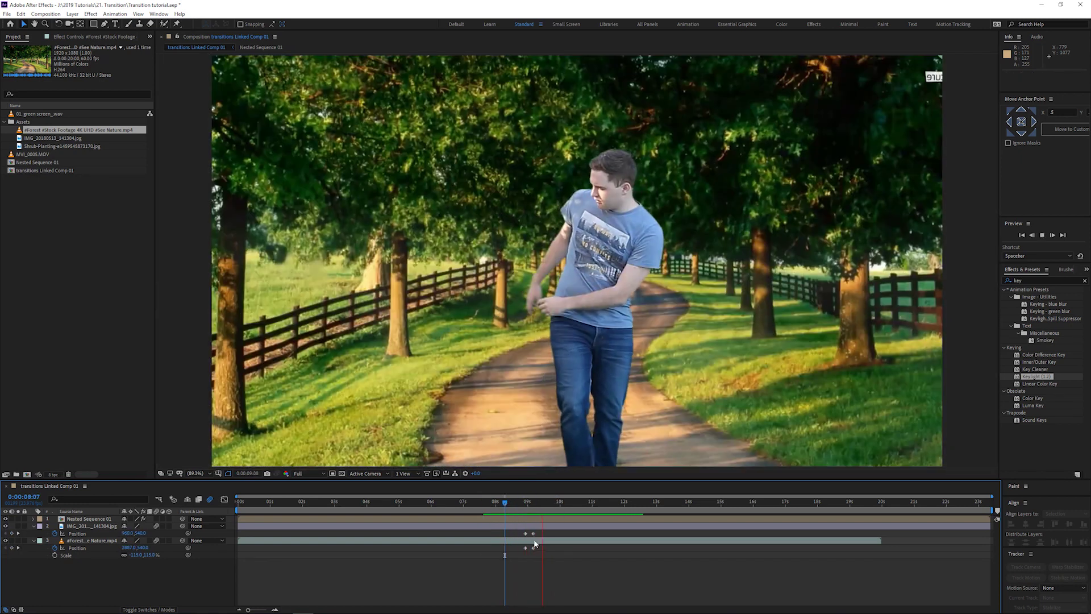
# Shift both backgrounds' Position keyframes earlier so the slide ends at 0:00:09:00, and preview the new timing
pyautogui.moveTo(544, 529); pyautogui.dragTo(528, 550)
pyautogui.click(525, 534)
pyautogui.press('space')
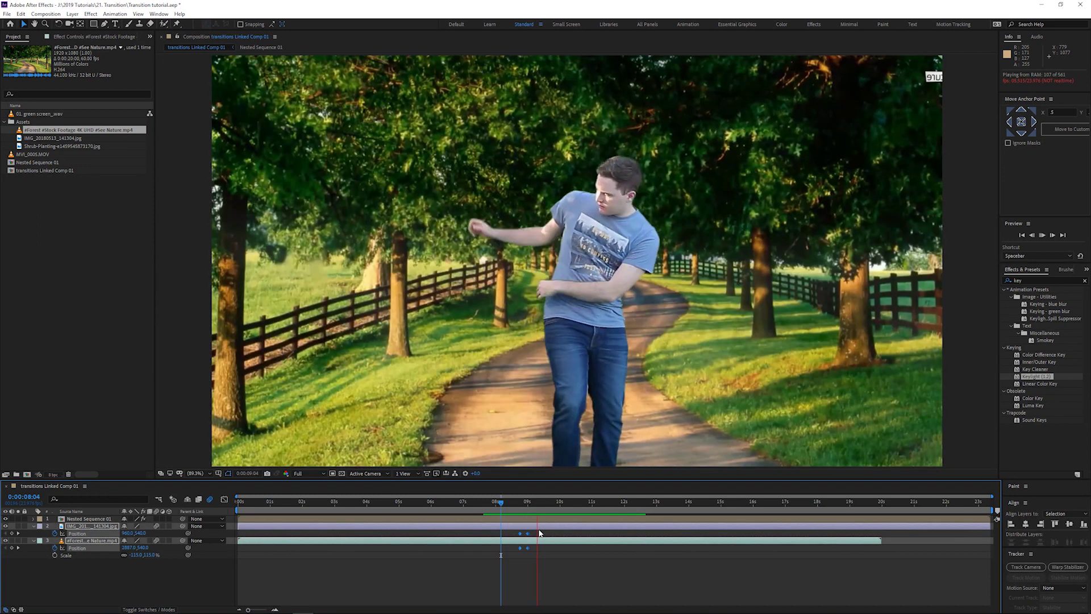
pyautogui.press('space')
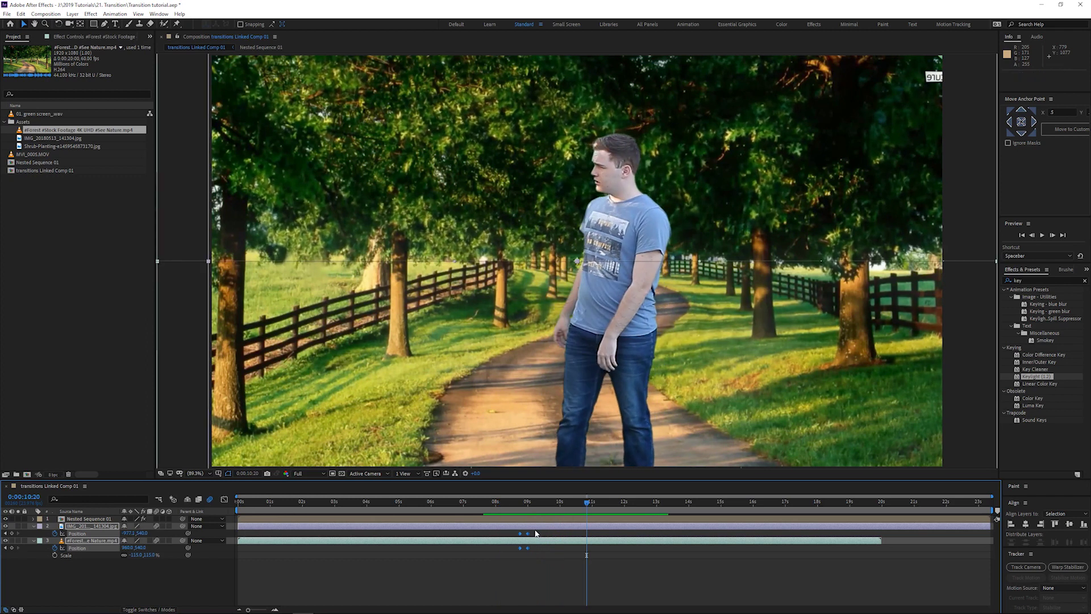
pyautogui.click(529, 504)
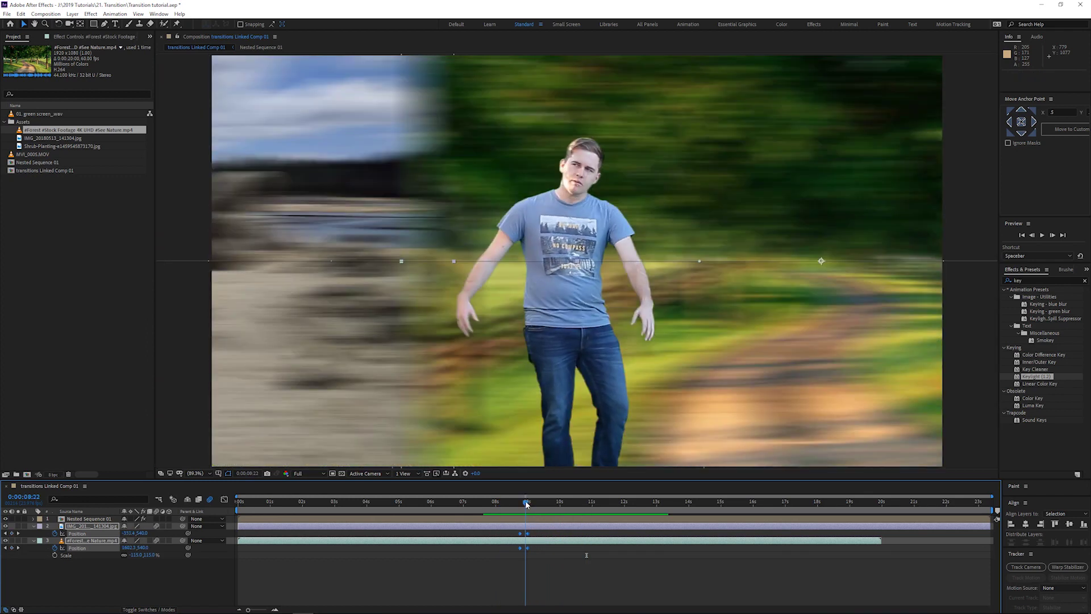
# Keyframe Nested Sequence 01's Position and Scale at 0:00:08:22, and shrink its Scale to 56% at 0:00:09:00
pyautogui.click(99, 519)
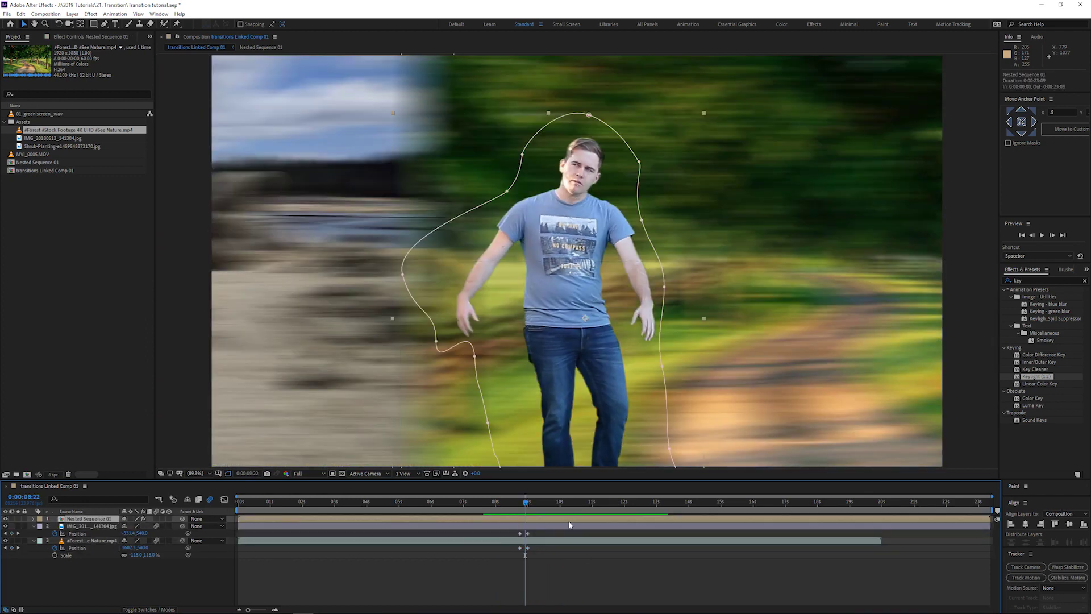
pyautogui.press('s')
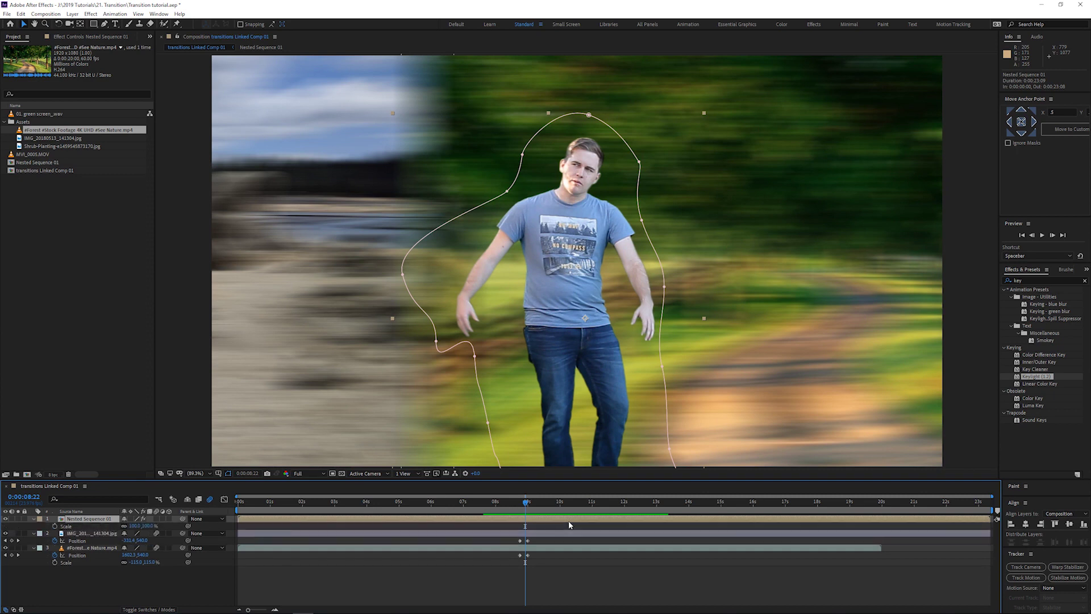
pyautogui.hotkey('shift', 'p')
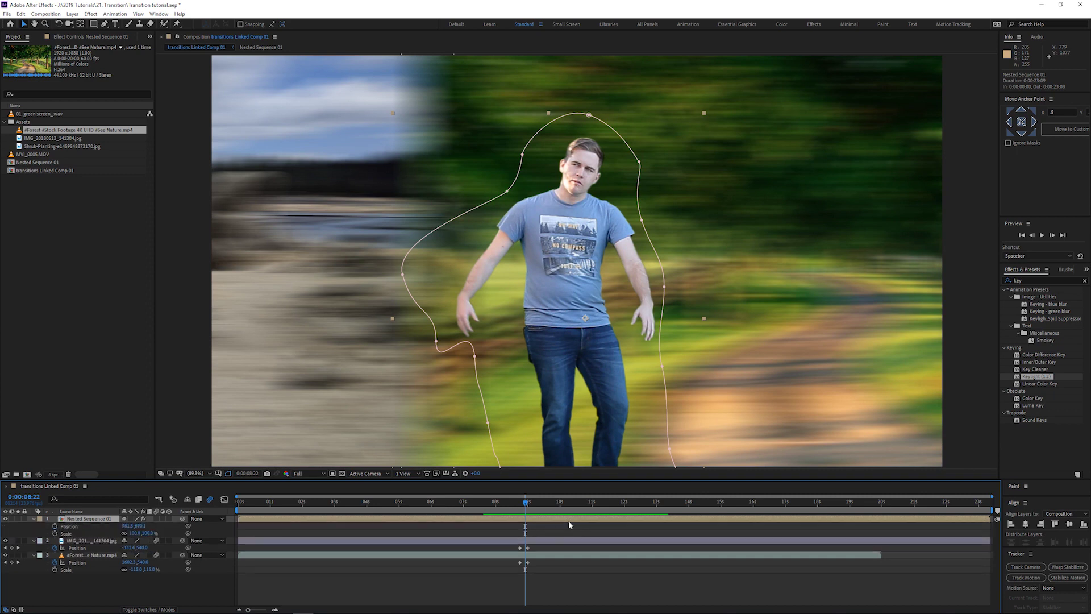
pyautogui.click(54, 526)
pyautogui.click(55, 533)
pyautogui.moveTo(526, 499); pyautogui.dragTo(530, 500)
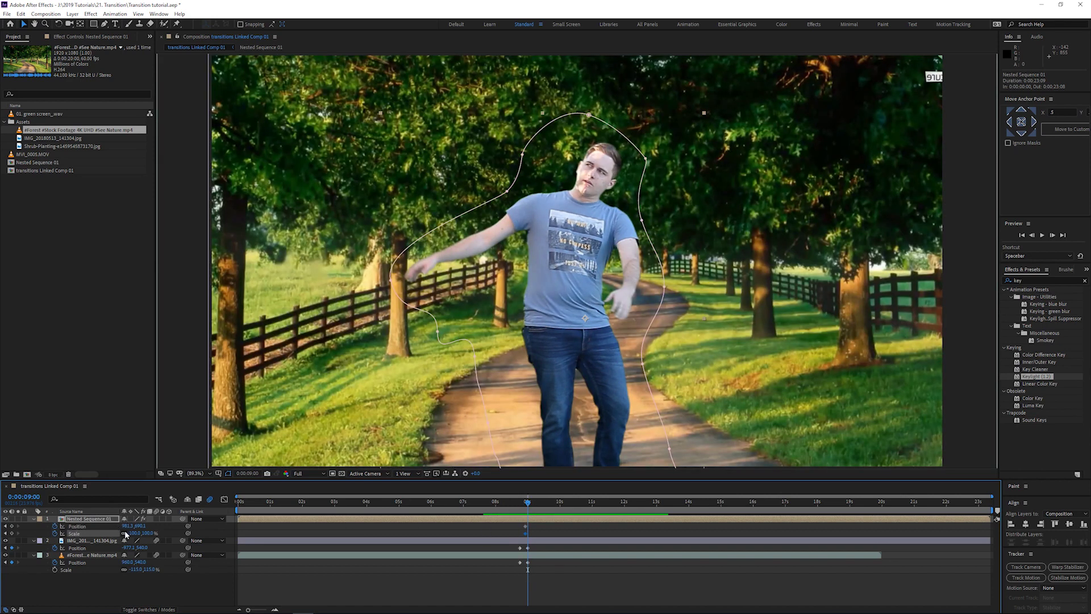
pyautogui.moveTo(133, 532); pyautogui.dragTo(111, 532)
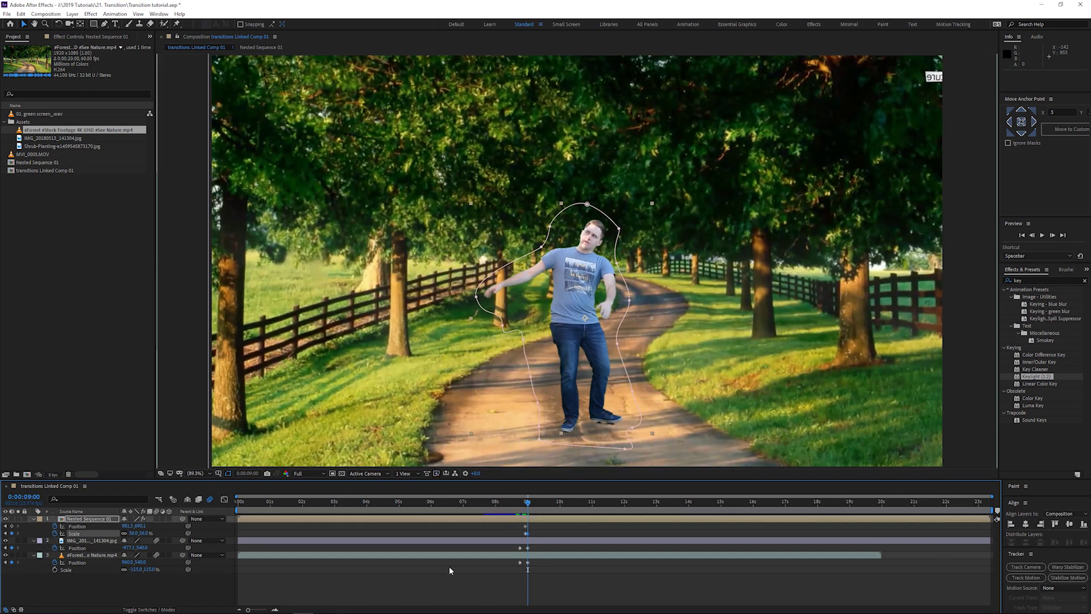
# Preview the shrink and move Nested Sequence 01's starting Position and Scale keyframes earlier, to 0:00:08:20
pyautogui.click(494, 501)
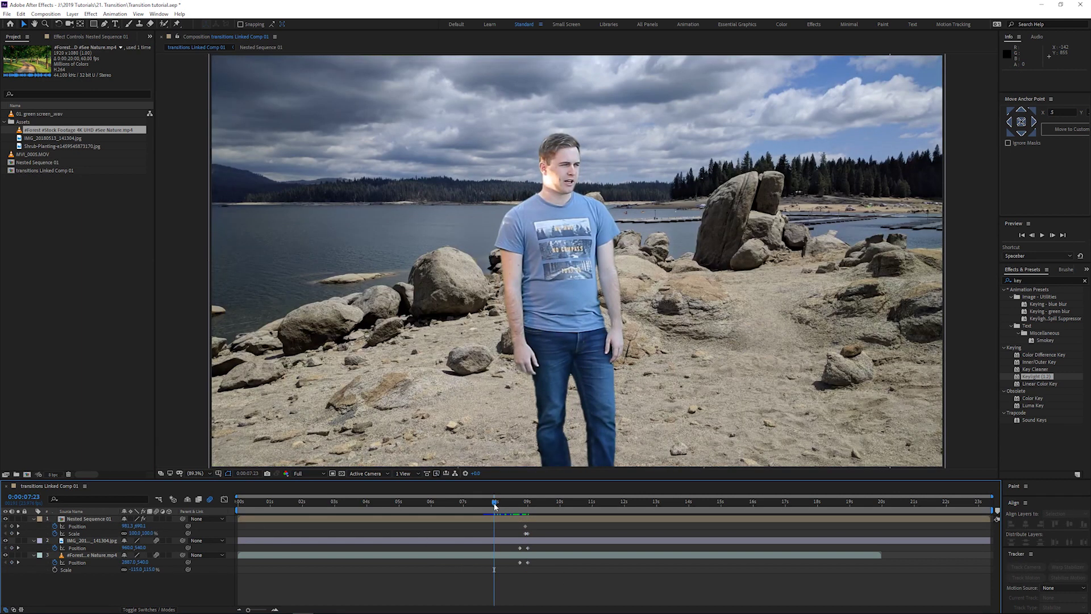
pyautogui.press('space')
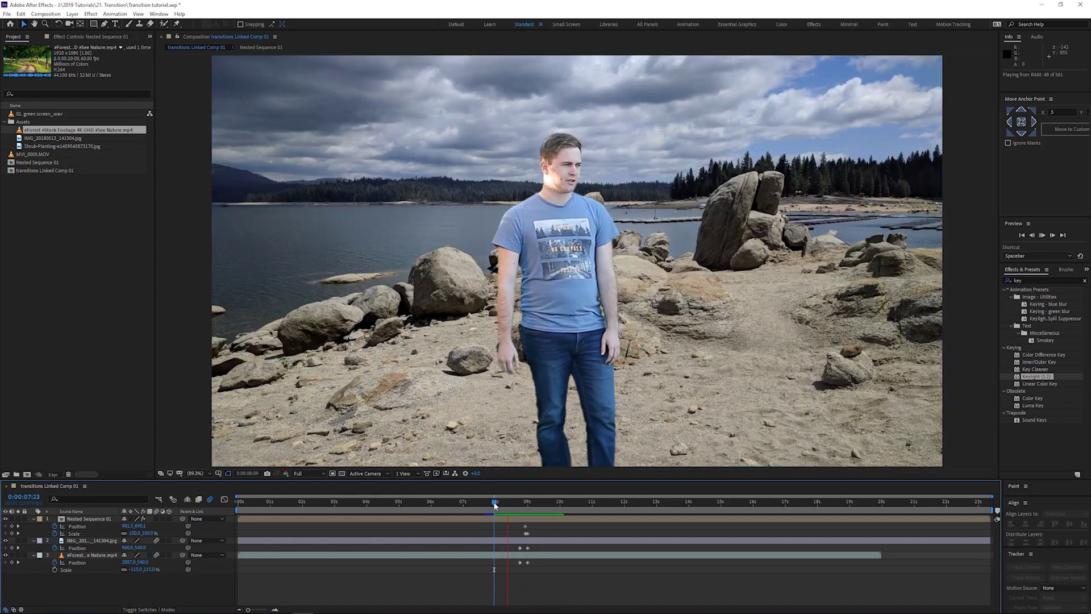
pyautogui.press('space')
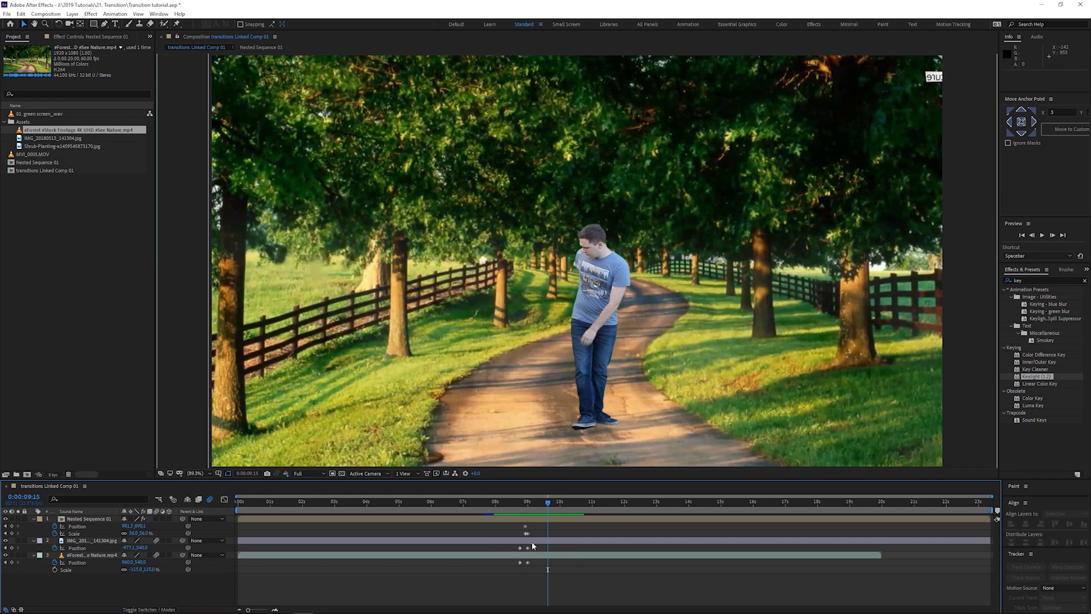
pyautogui.press('=')
pyautogui.press('=')
pyautogui.press('=')
pyautogui.moveTo(512, 524); pyautogui.dragTo(468, 527)
pyautogui.click(466, 565)
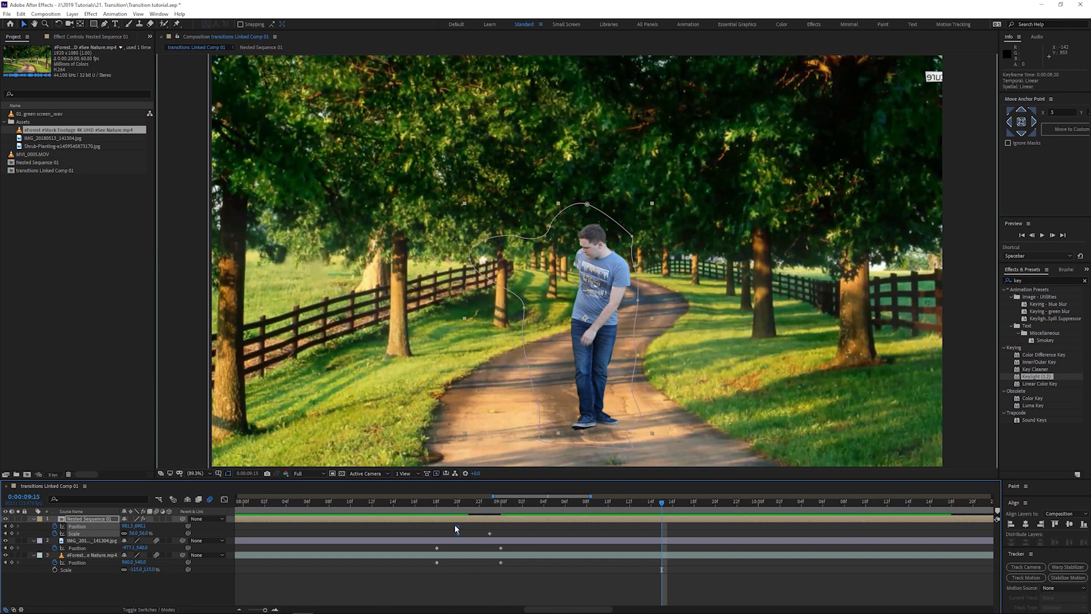
# Play and scrub through the transition around 0:00:08:20 to check the man's shrink against the background slide
pyautogui.press('-')
pyautogui.press('-')
pyautogui.press('-')
pyautogui.click(491, 506)
pyautogui.click(534, 571)
pyautogui.press('space')
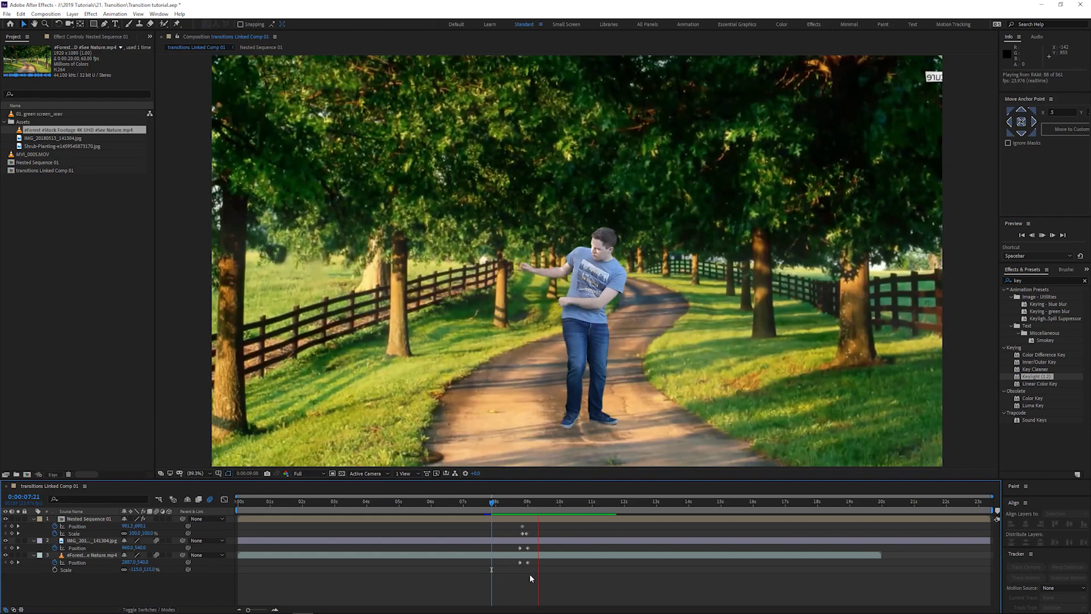
pyautogui.press('space')
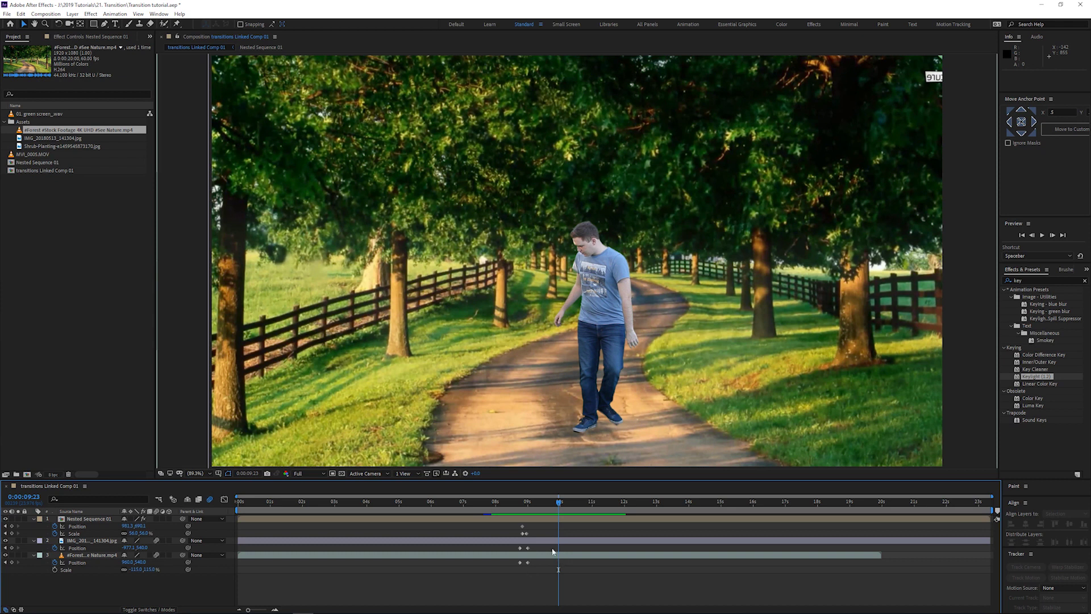
pyautogui.click(519, 504)
pyautogui.moveTo(519, 503); pyautogui.dragTo(516, 500)
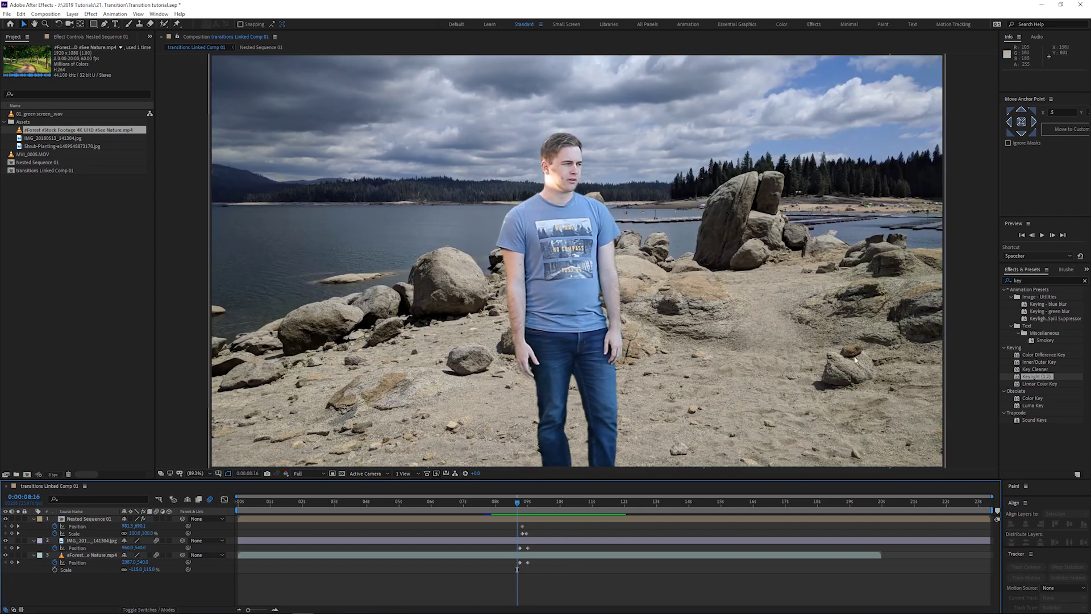
pyautogui.moveTo(517, 503); pyautogui.dragTo(522, 501)
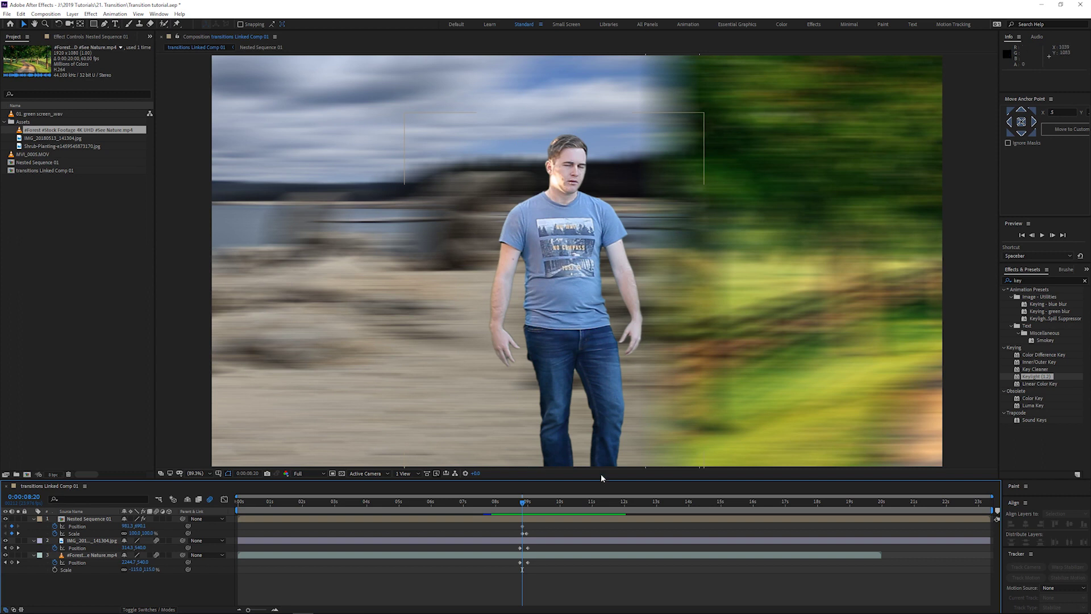
# Add IMG_20180513_141304.jpg as the top layer at 0:00:08:16 and reposition it so the large round boulder sits near the frame's centre
pyautogui.moveTo(523, 505); pyautogui.dragTo(517, 506)
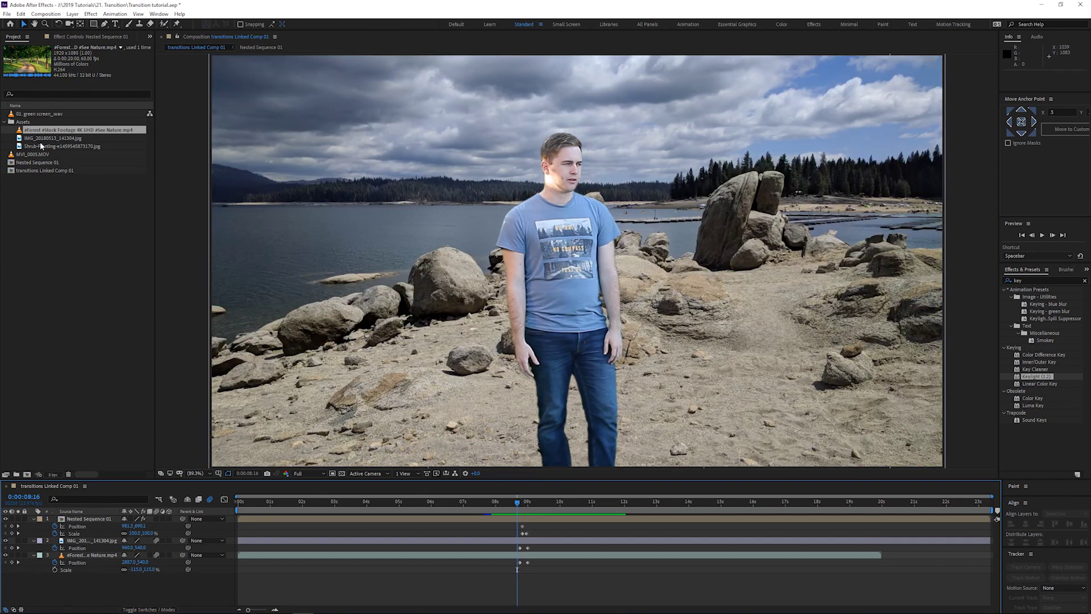
pyautogui.moveTo(37, 141); pyautogui.dragTo(93, 519)
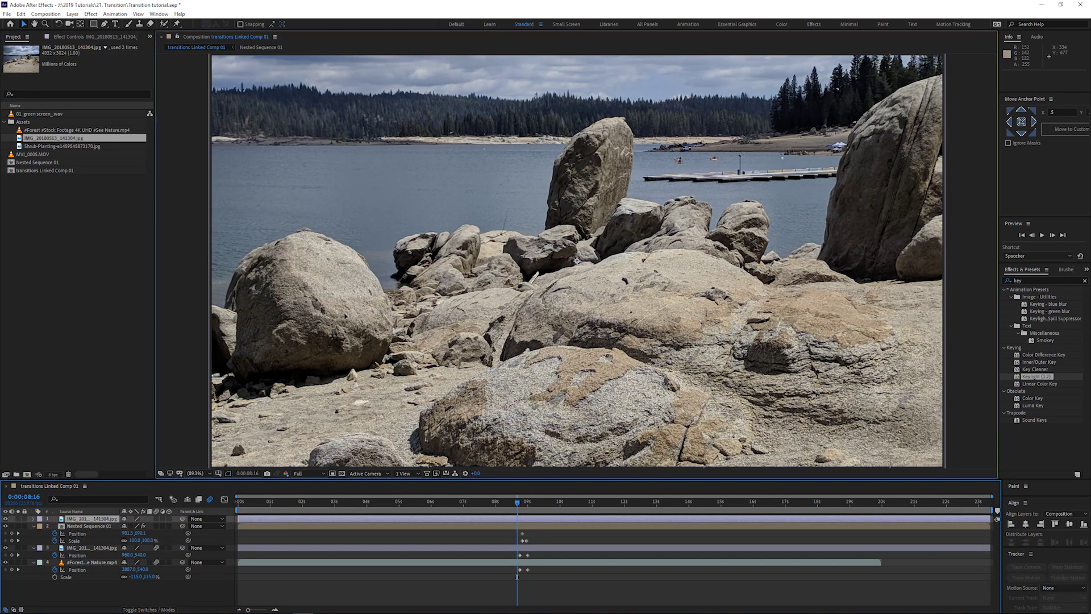
pyautogui.moveTo(341, 386); pyautogui.dragTo(604, 379)
# Draw a closed Pen mask on the new photo layer, loosely above the large round boulder and tightly along its base
pyautogui.press('g')
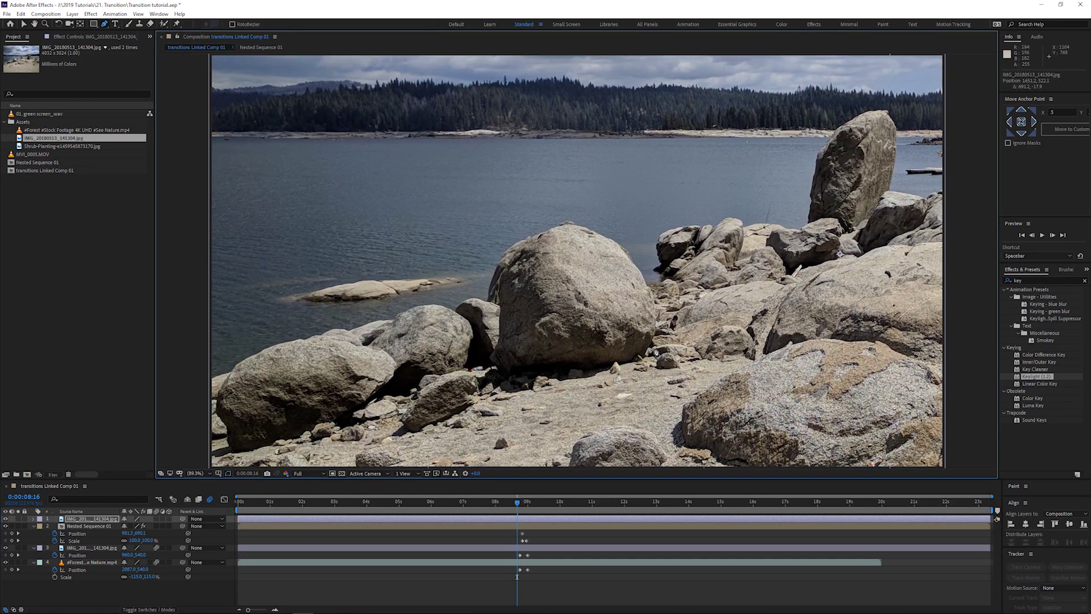
pyautogui.click(645, 354)
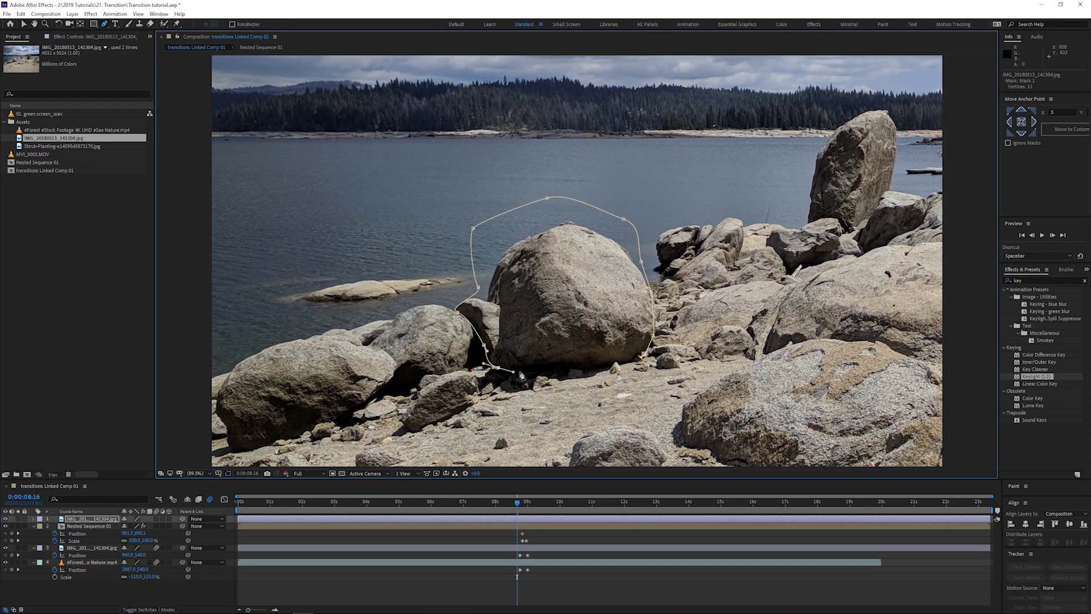
pyautogui.click(498, 367)
pyautogui.click(534, 370)
pyautogui.click(564, 369)
pyautogui.click(596, 368)
pyautogui.click(615, 367)
pyautogui.click(644, 355)
# Key the water out around the masked boulder with Keylight, setting Clip Black to 64 and Screen Shrink/Grow to -2.1
pyautogui.moveTo(1034, 380); pyautogui.dragTo(602, 275)
pyautogui.moveTo(88, 166); pyautogui.dragTo(77, 187)
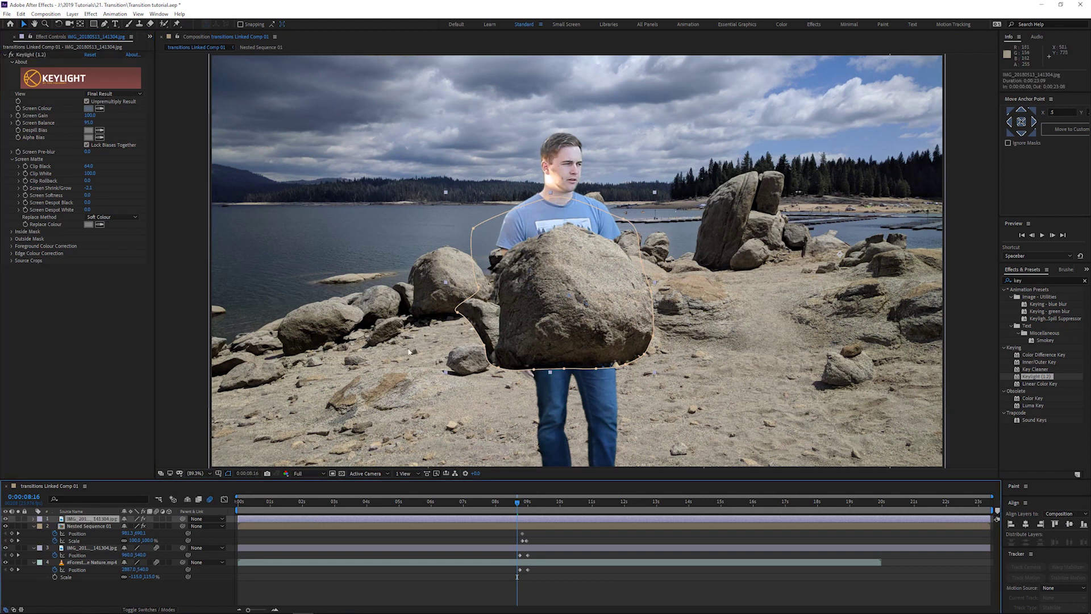
# Move the cut-out boulder to the lower-right corner of the picture as a foreground element and enlarge it
pyautogui.moveTo(622, 300); pyautogui.dragTo(906, 426)
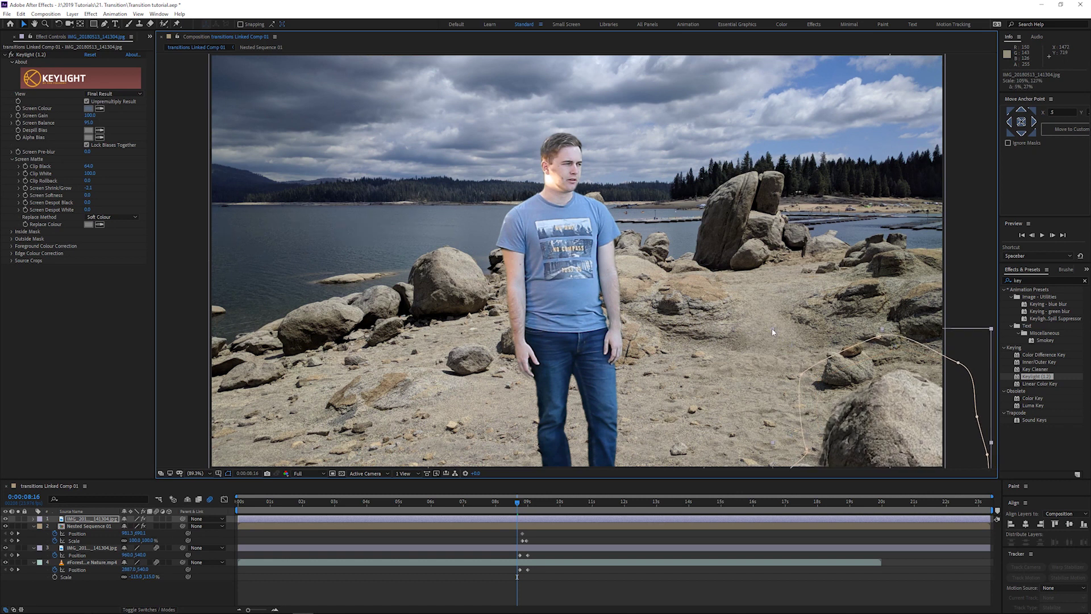
pyautogui.click(516, 522)
pyautogui.click(205, 529)
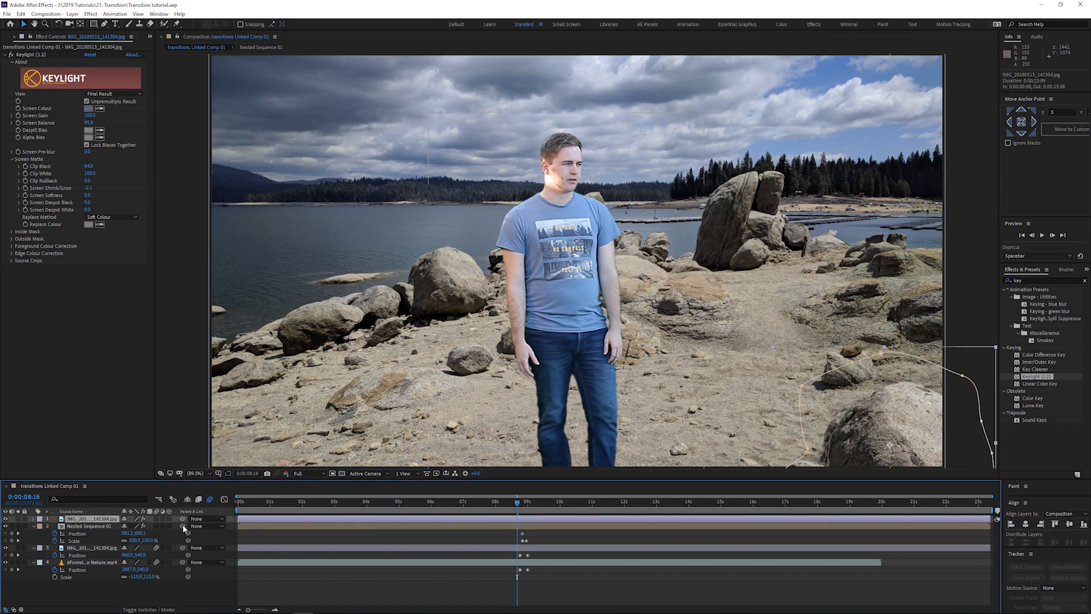
# Parent the boulder layer to the lake photo background and turn on its motion blur
pyautogui.moveTo(182, 519); pyautogui.dragTo(98, 547)
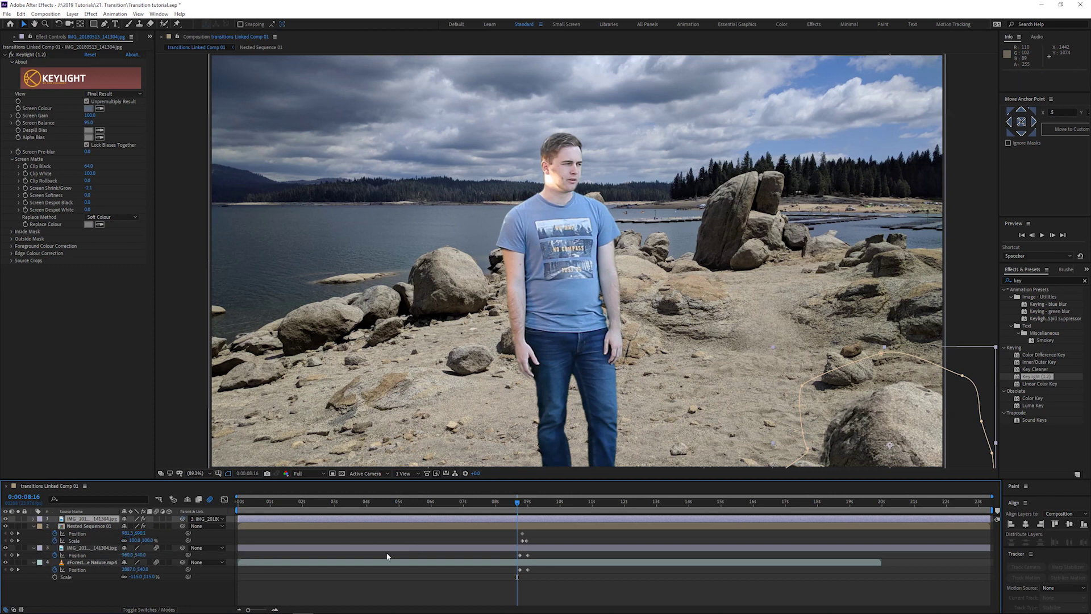
pyautogui.moveTo(519, 504); pyautogui.dragTo(524, 505)
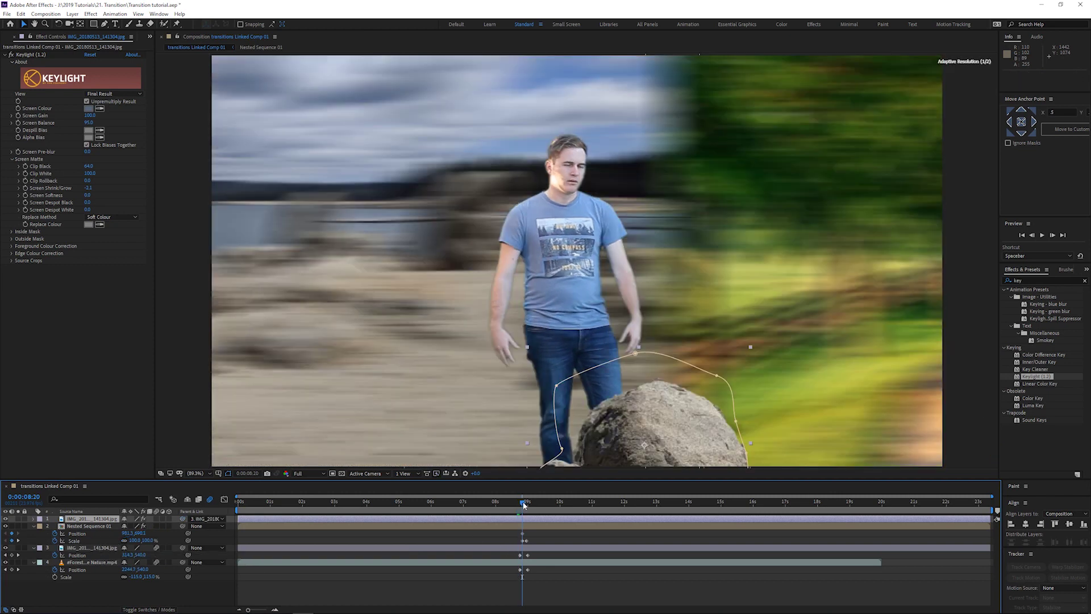
pyautogui.click(157, 518)
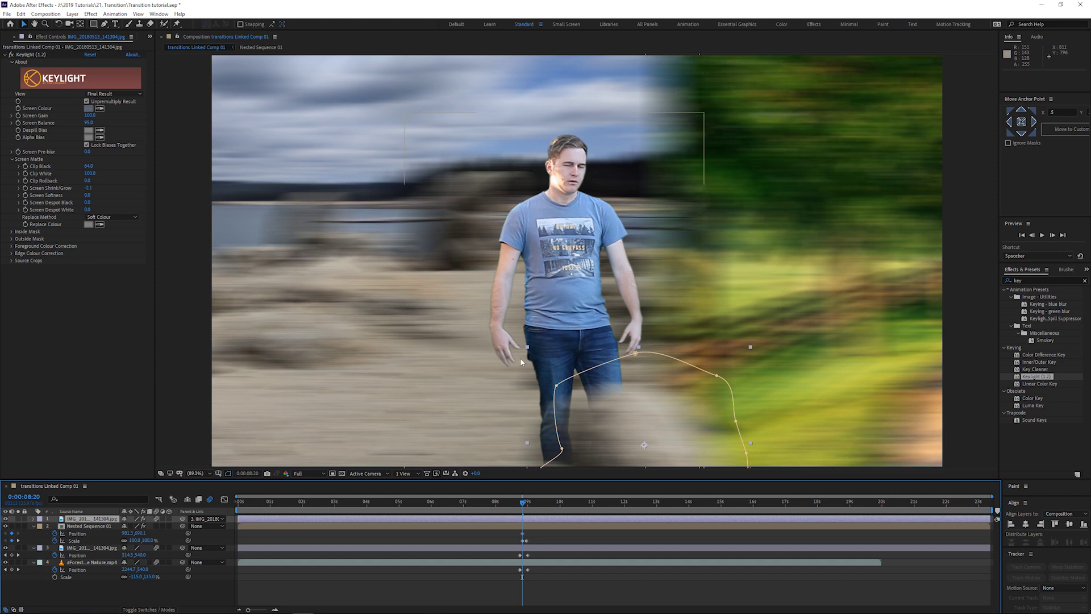
# Enlarge the boulder further and shift it left to Position 3552.1, 2519.8, checking where it lands once the slide ends
pyautogui.moveTo(526, 348); pyautogui.dragTo(523, 367)
pyautogui.click(522, 503)
pyautogui.moveTo(523, 503); pyautogui.dragTo(533, 502)
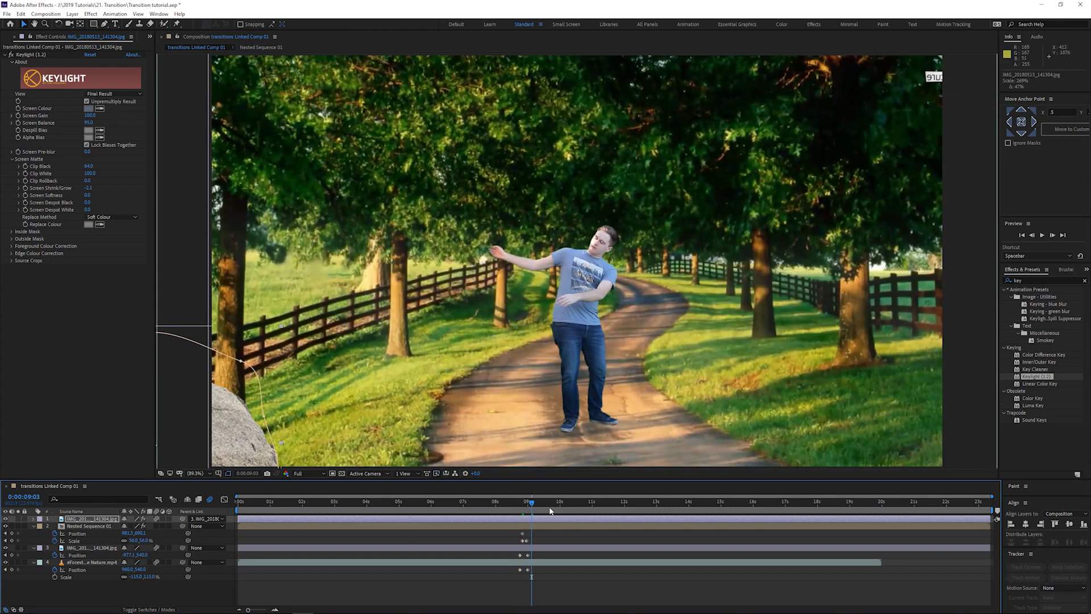
pyautogui.moveTo(534, 504); pyautogui.dragTo(517, 505)
pyautogui.click(922, 412)
pyautogui.moveTo(921, 412); pyautogui.dragTo(884, 418)
# Keyframe the boulder's Position at 0:00:08:20 and move it out of frame to about 3321, 2500 at 0:00:09:00
pyautogui.click(528, 504)
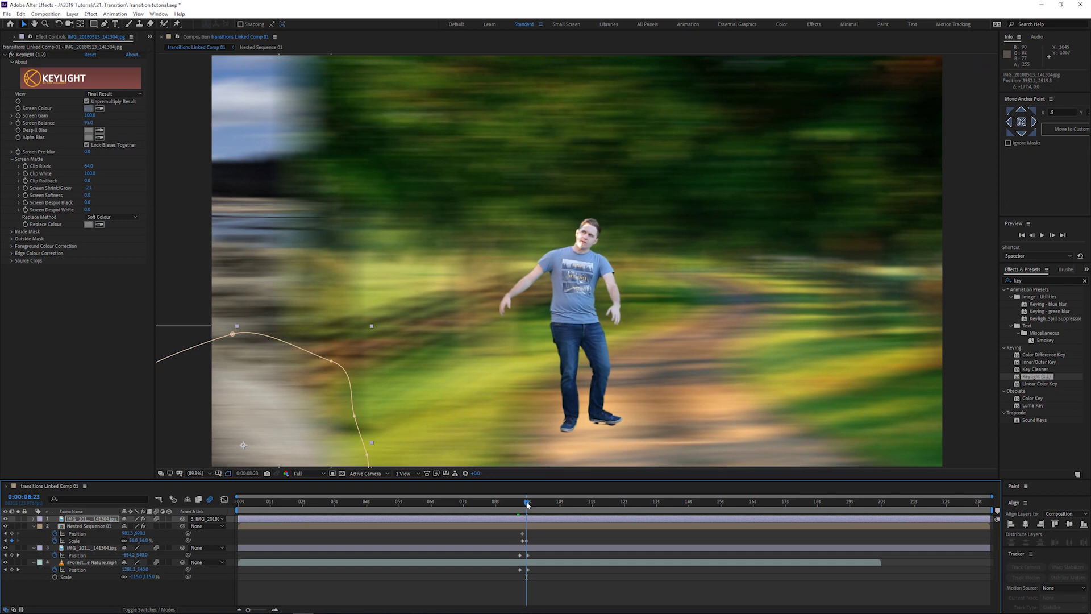
pyautogui.click(527, 503)
pyautogui.press('pagedown')
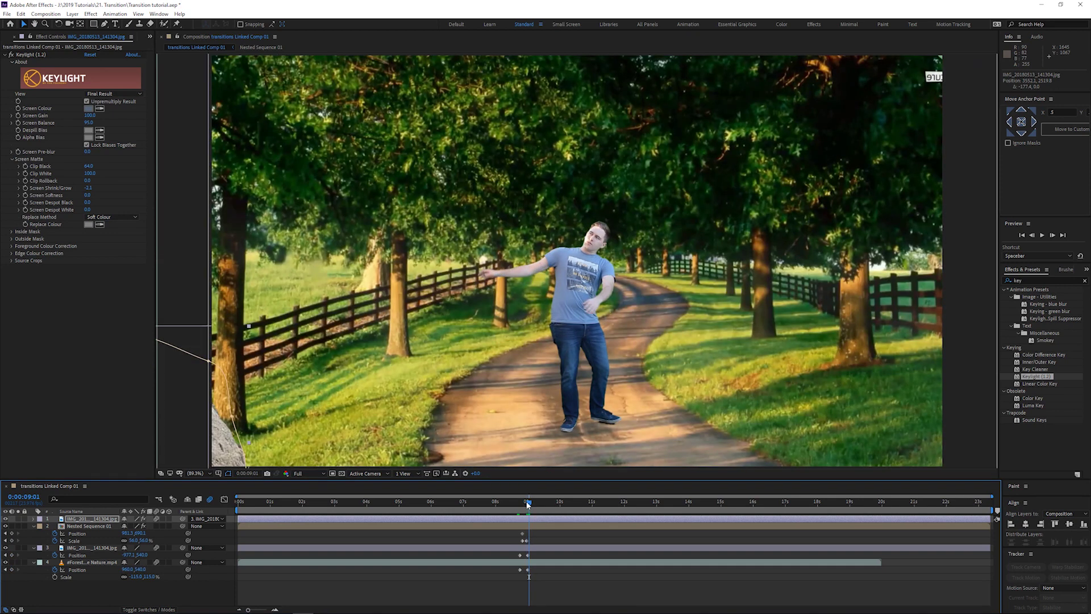
pyautogui.click(528, 502)
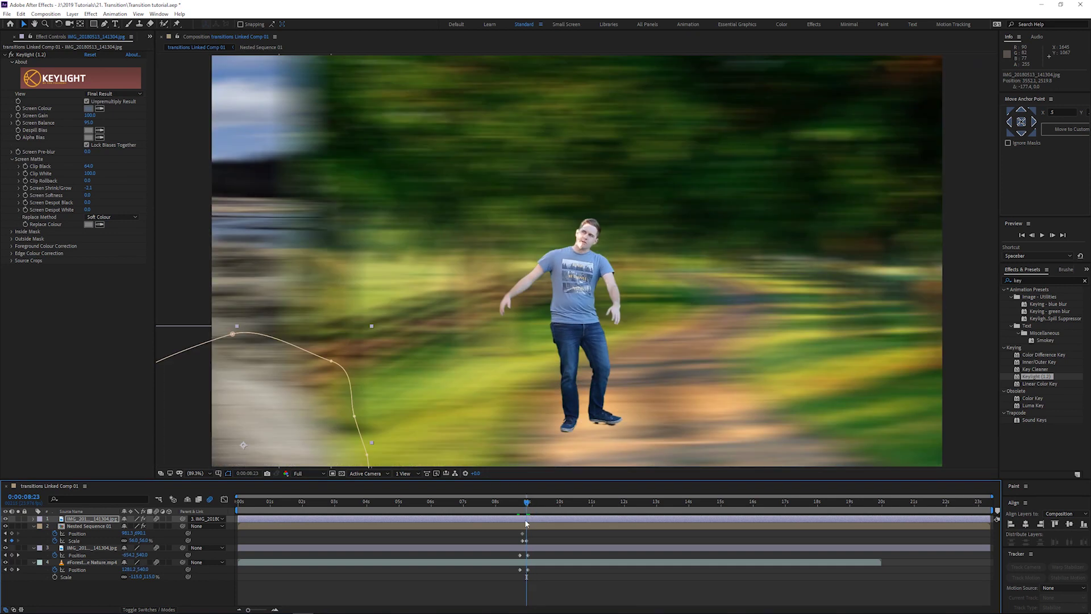
pyautogui.press('pagedown')
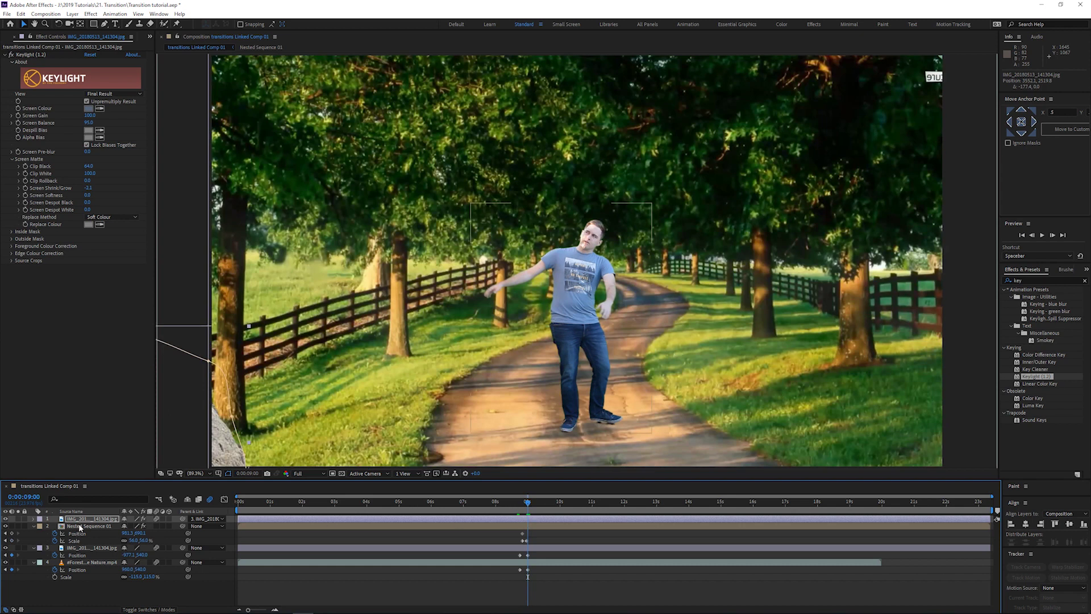
pyautogui.press('p')
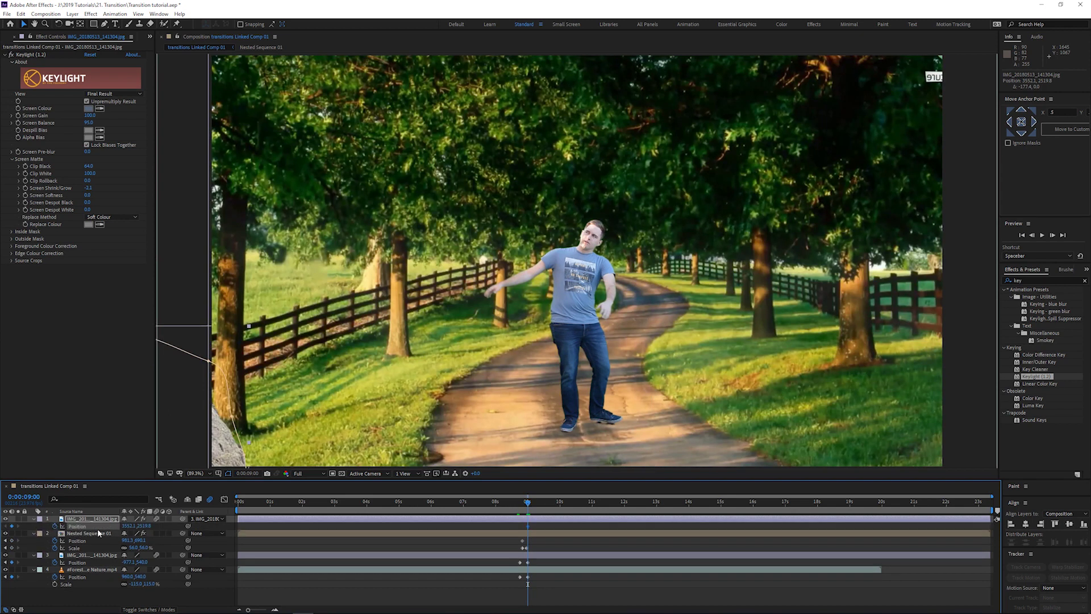
pyautogui.moveTo(525, 529)
pyautogui.moveTo(230, 449); pyautogui.dragTo(113, 438)
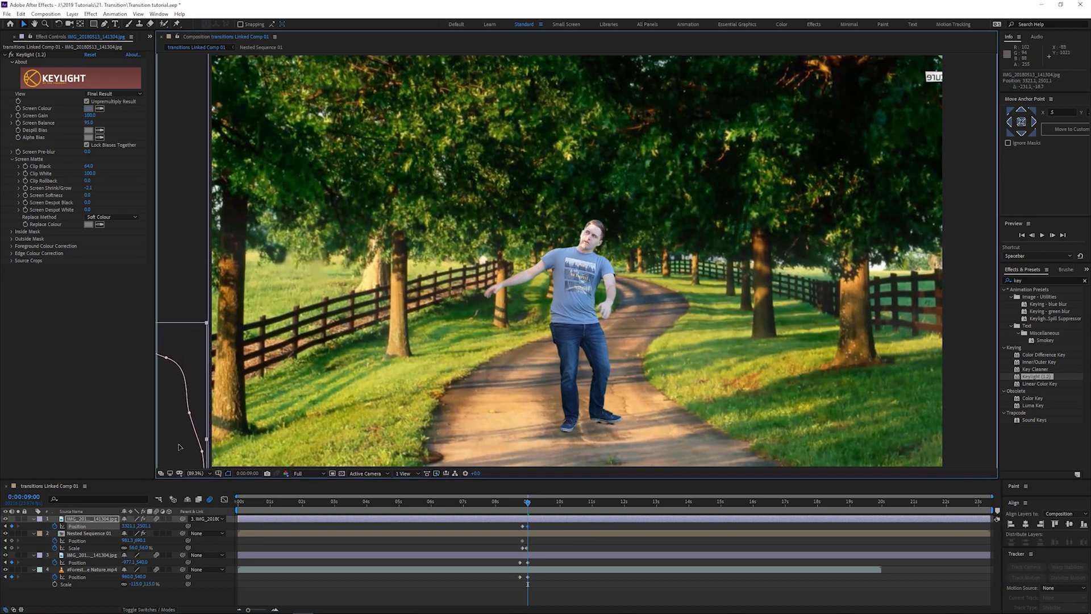
pyautogui.click(431, 600)
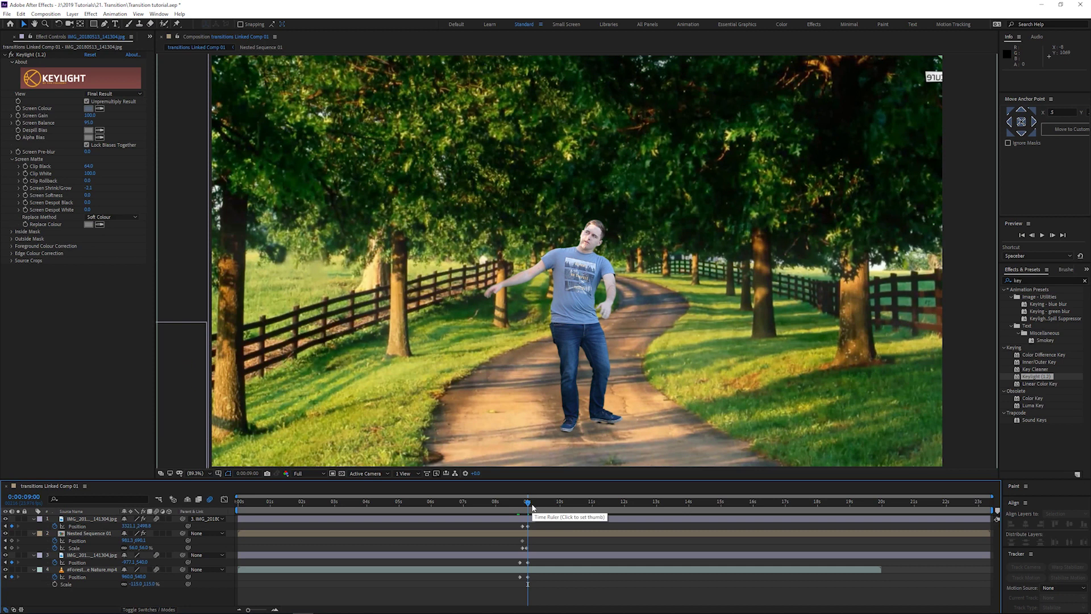
# Preview the transition with the foreground boulder and return to 0:00:08:14
pyautogui.moveTo(534, 504); pyautogui.dragTo(522, 502)
pyautogui.press('space')
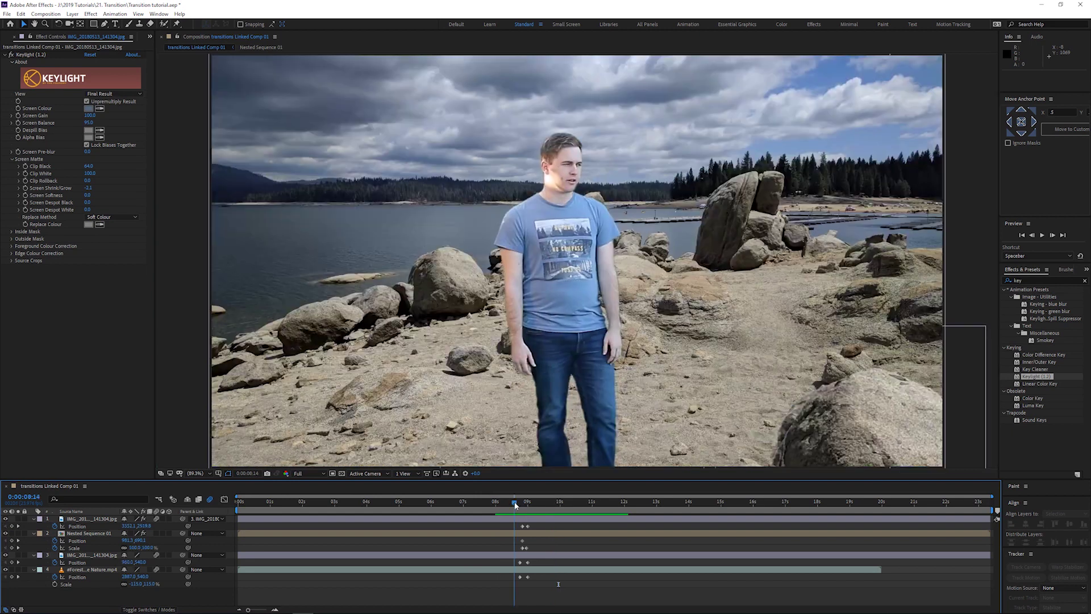
pyautogui.moveTo(518, 502)
pyautogui.mouseDown()
pyautogui.moveTo(527, 503)
pyautogui.moveTo(514, 502)
pyautogui.mouseUp()
# Add the forest stock footage as the top layer and freeze its frame at 0:00:08:14
pyautogui.click(20, 39)
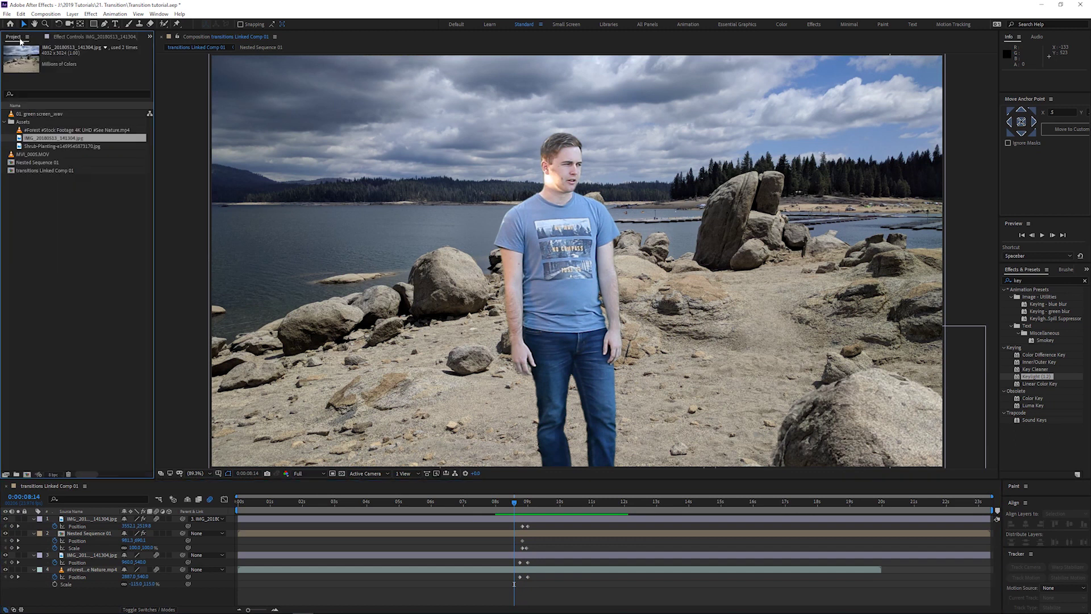
pyautogui.moveTo(43, 130); pyautogui.dragTo(102, 516)
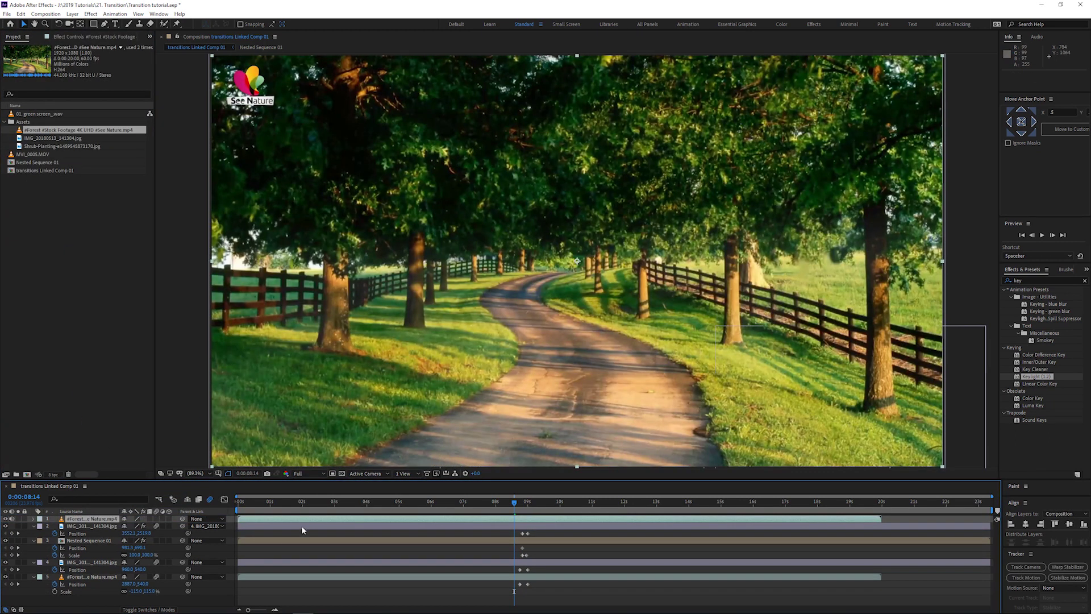
pyautogui.rightClick(304, 518)
pyautogui.moveTo(348, 330)
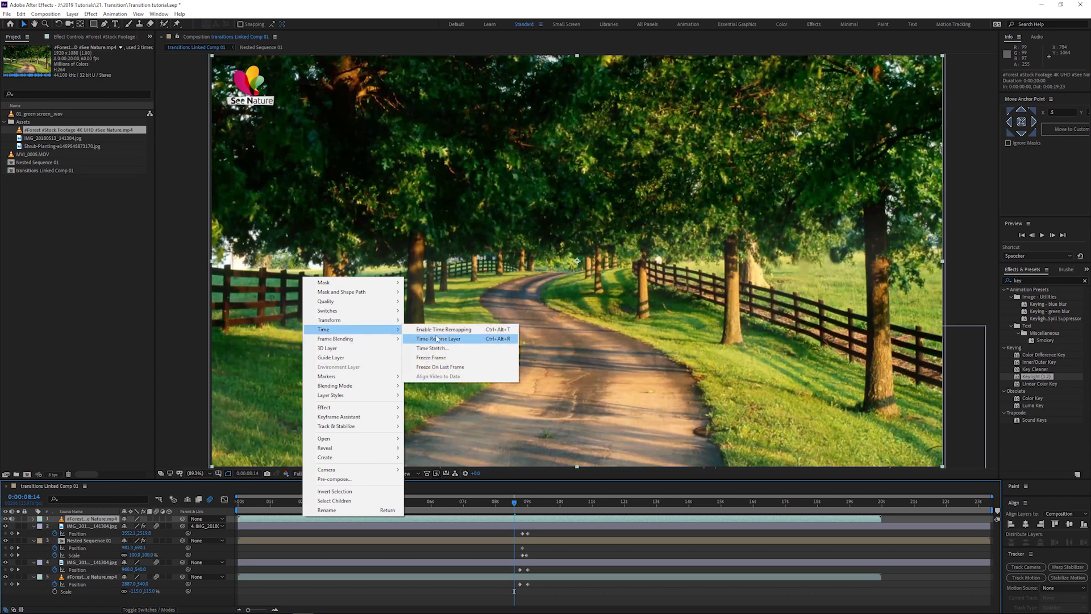
pyautogui.click(434, 358)
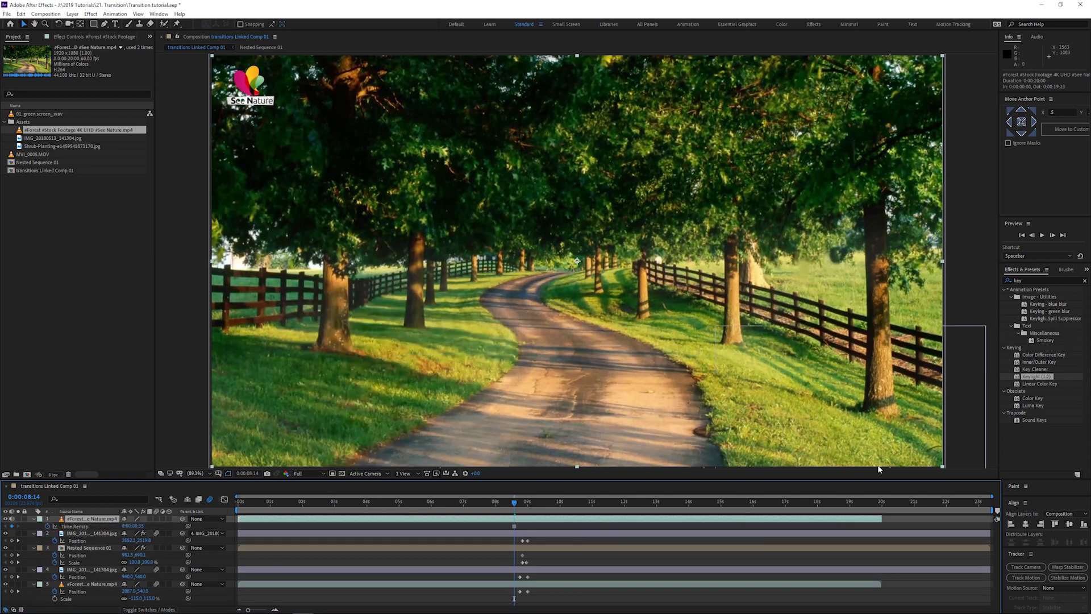
# Mask the nearest tree trunk on the right of the frozen forest frame with the Pen tool
pyautogui.scroll(3, 784, 330)
pyautogui.moveTo(603, 308); pyautogui.dragTo(517, 338)
pyautogui.press('g')
pyautogui.click(547, 420)
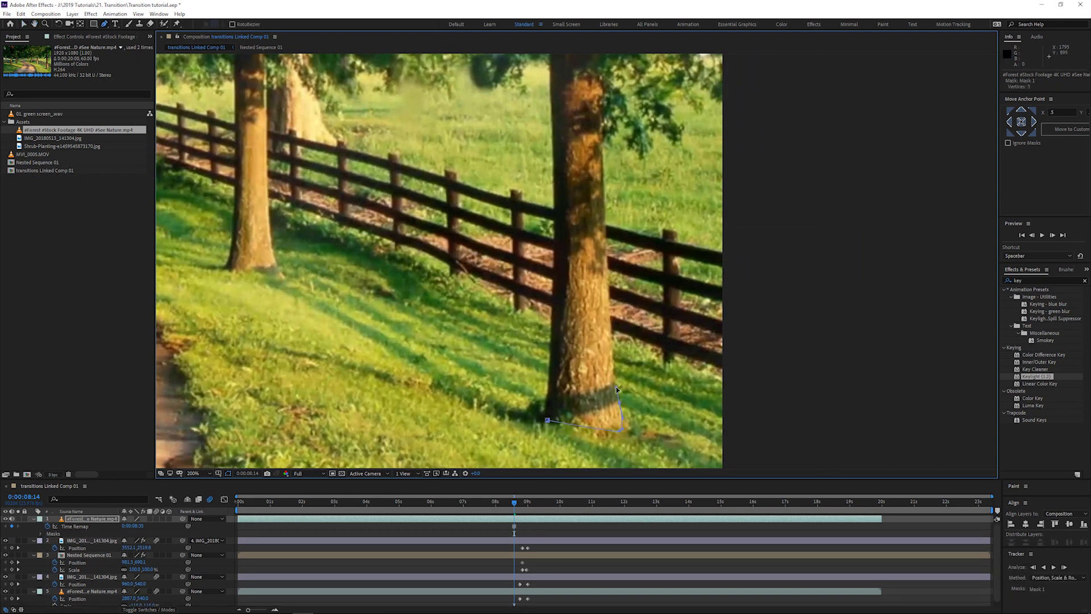
pyautogui.click(607, 274)
pyautogui.click(608, 257)
pyautogui.scroll(3, 617, 147)
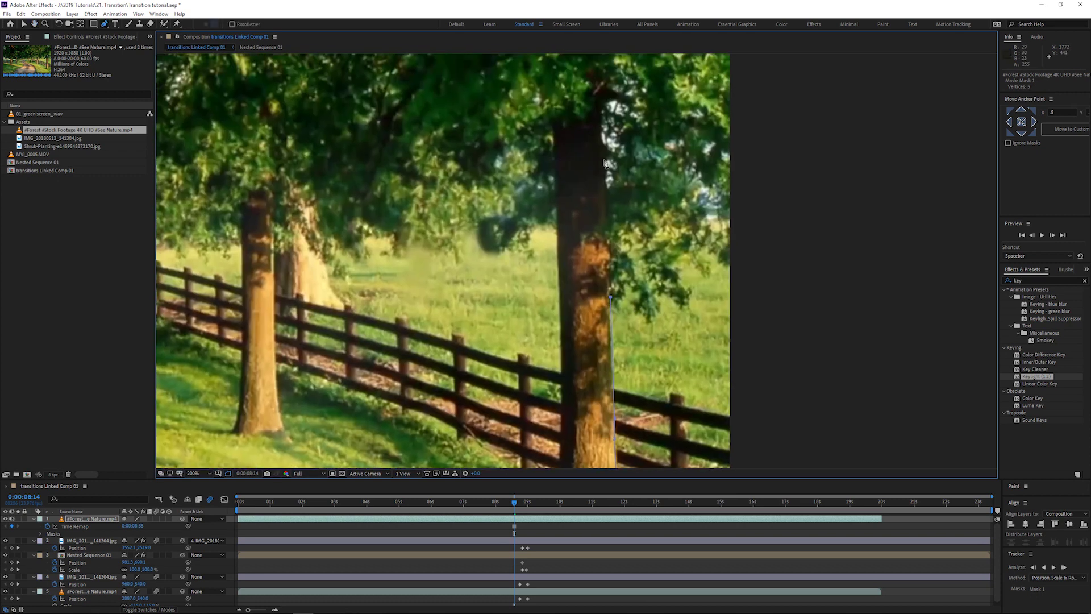
pyautogui.click(601, 126)
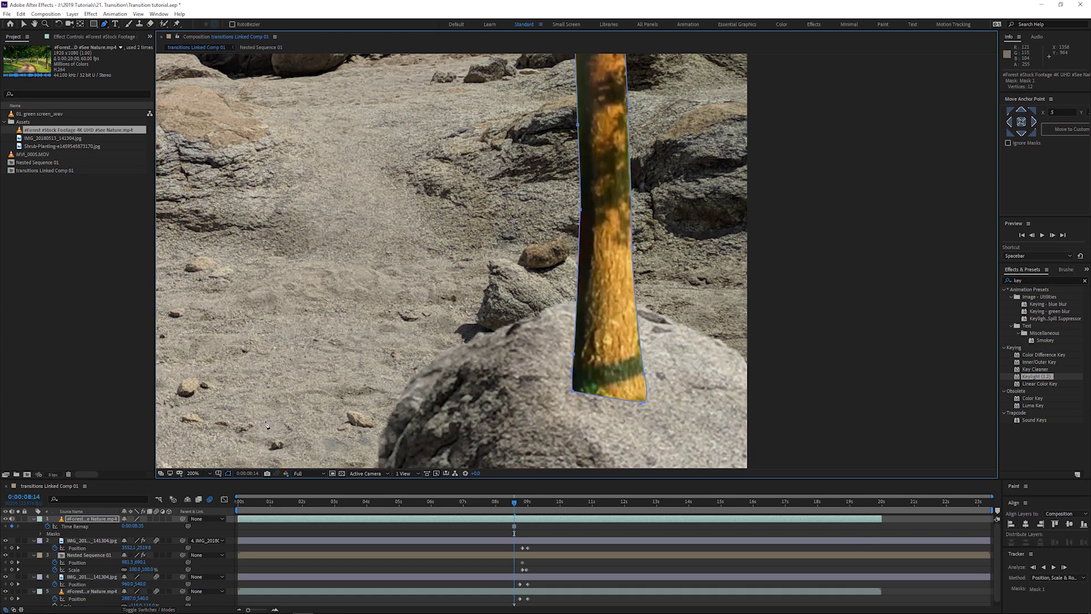
# Adjust the Mask Feather of the tree trunk's Mask 1
pyautogui.press('f')
pyautogui.click(133, 533)
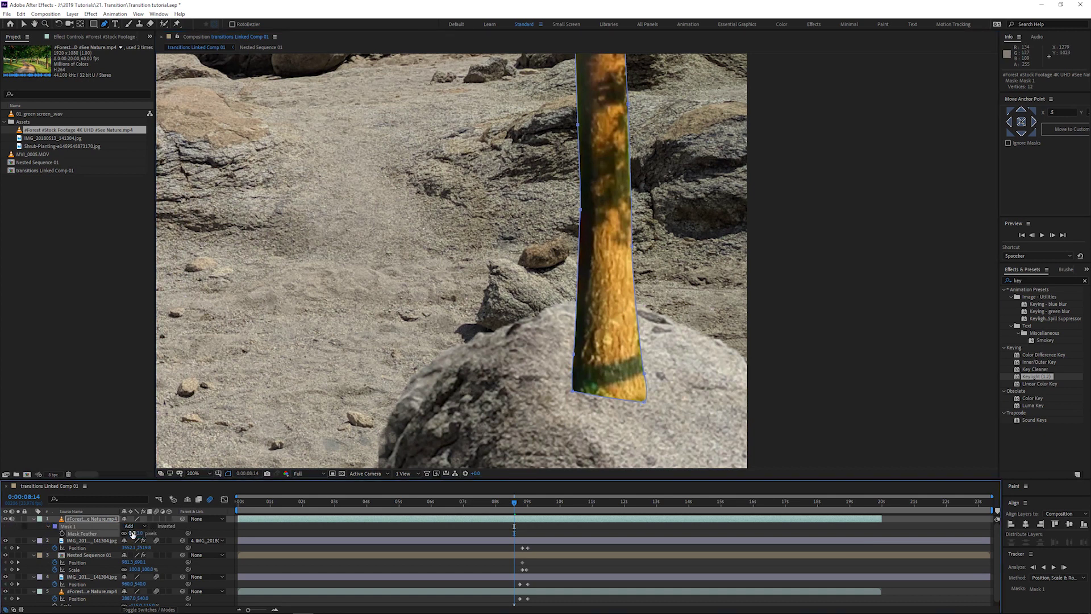
pyautogui.press('Return')
# Scale the tree trunk layer to 209% and place it just outside the right edge of the picture
pyautogui.press('v')
pyautogui.hotkey('shift', '/')
pyautogui.press('s')
pyautogui.moveTo(136, 529); pyautogui.dragTo(301, 484)
pyautogui.moveTo(138, 528); pyautogui.dragTo(149, 526)
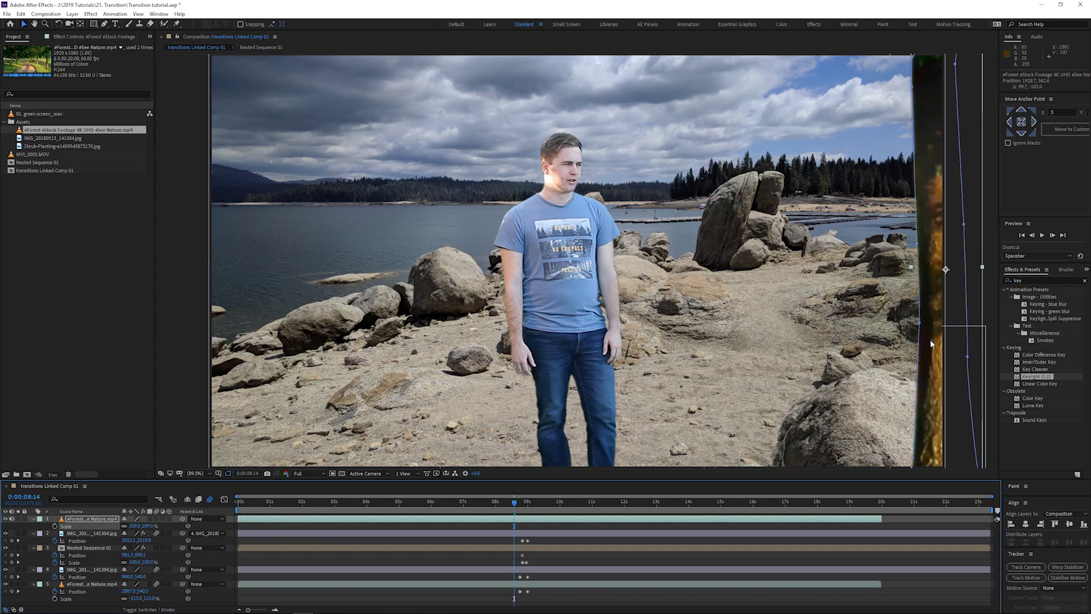
pyautogui.moveTo(934, 345); pyautogui.dragTo(971, 343)
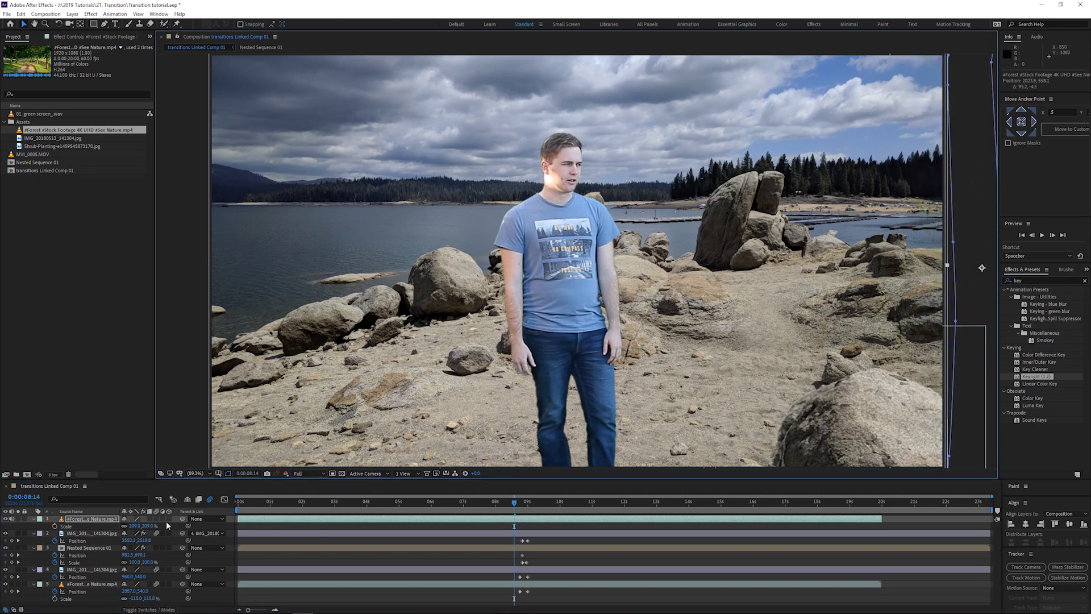
# Parent the tree trunk to the forest background layer and shift it left at 0:00:08:20, closer to the seam between the backgrounds
pyautogui.moveTo(183, 521); pyautogui.dragTo(91, 584)
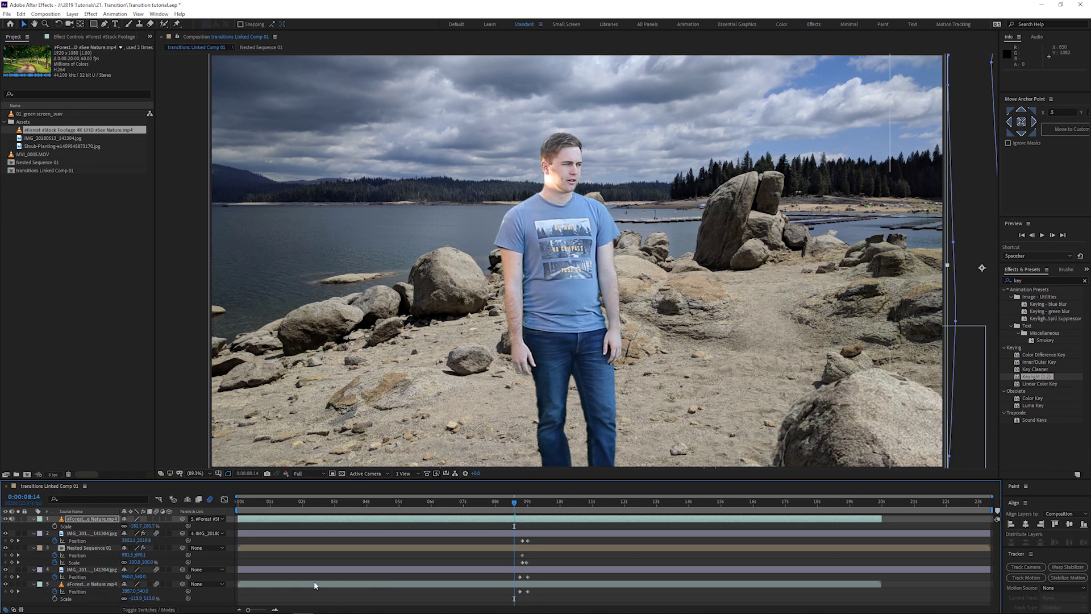
pyautogui.moveTo(514, 506); pyautogui.dragTo(524, 505)
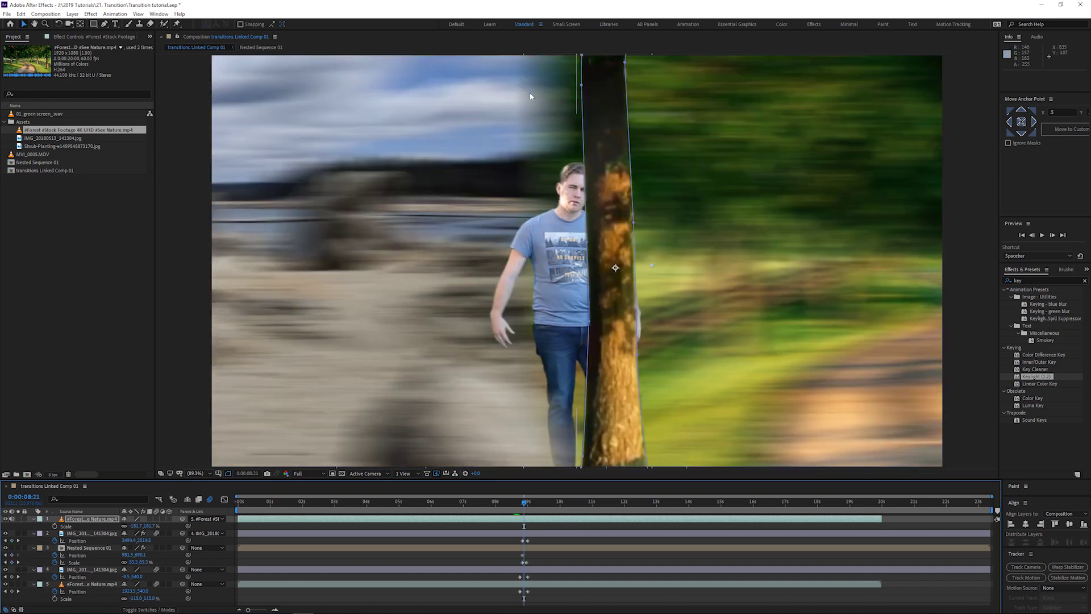
pyautogui.press('pageup')
pyautogui.moveTo(727, 195); pyautogui.dragTo(685, 195)
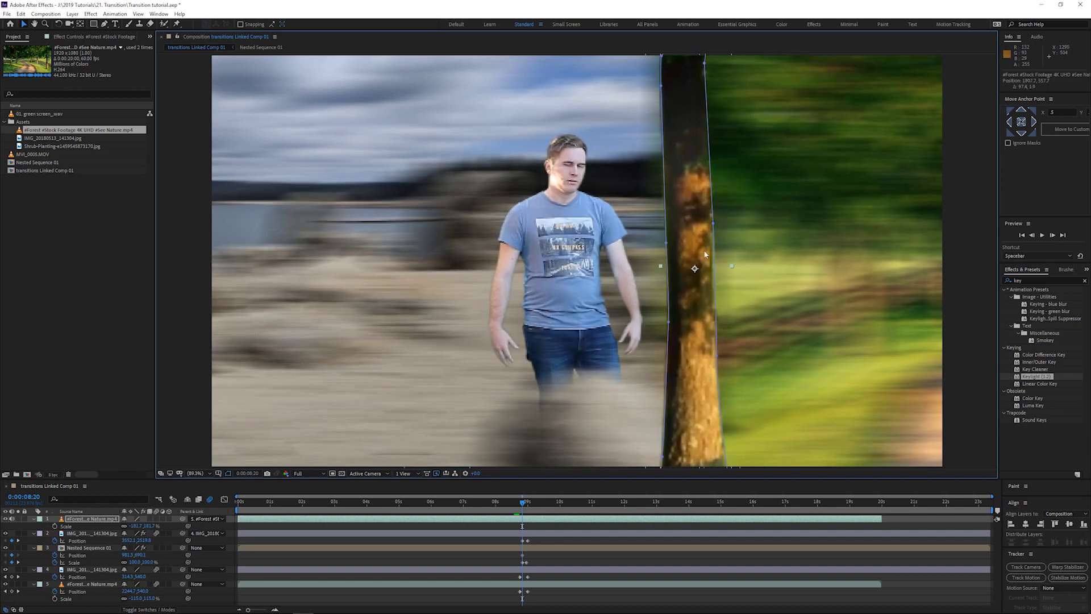
# Step through the start of the slide and set a Position keyframe on the tree trunk layer at 0:00:08:18
pyautogui.press('pagedown')
pyautogui.press('pageup')
pyautogui.press('pageup')
pyautogui.press('pageup')
pyautogui.press('pageup')
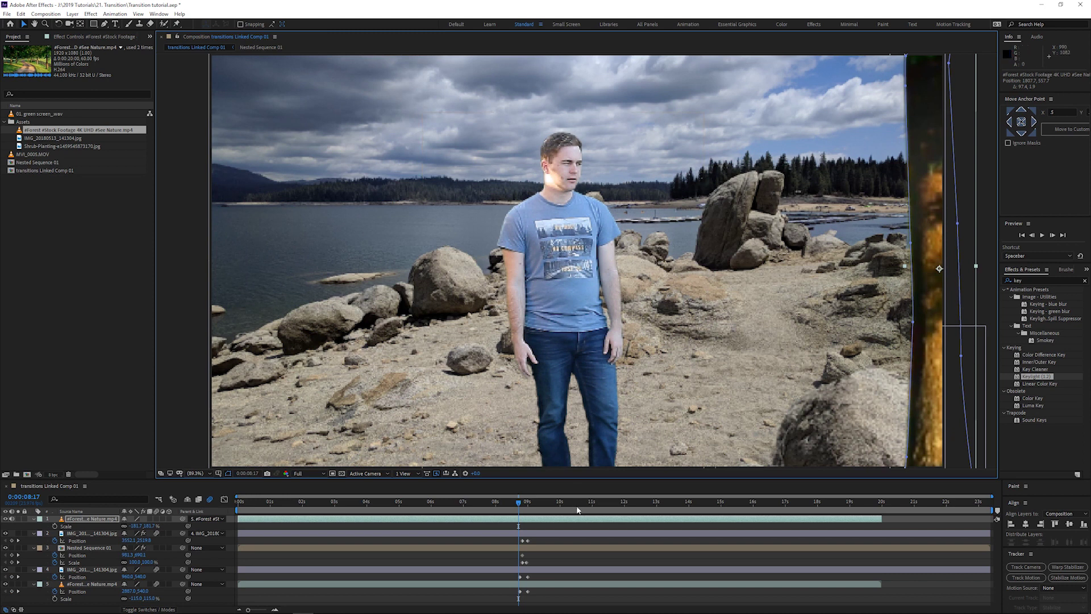
pyautogui.press('pagedown')
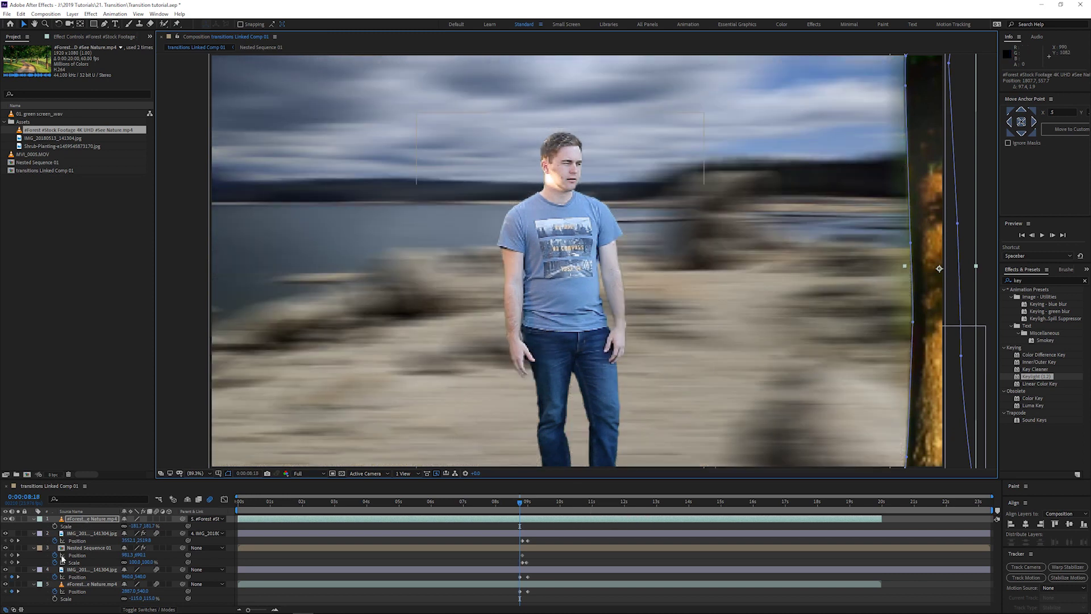
pyautogui.click(76, 519)
pyautogui.press('p')
pyautogui.click(55, 526)
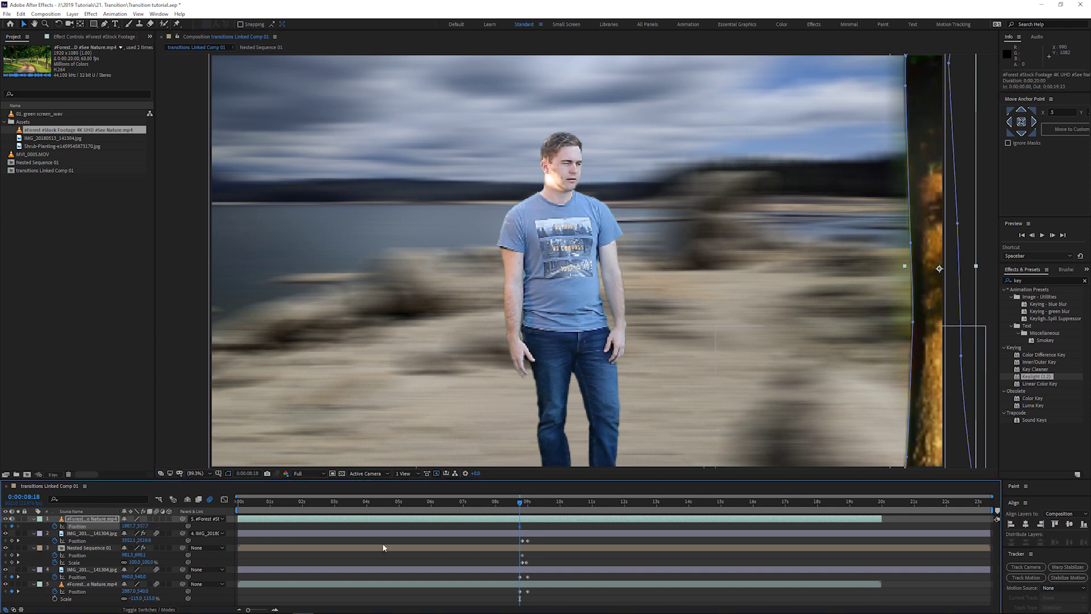
# Shift the tree trunk right, just outside the picture at 0:00:08:18, and step through the slide to check its path
pyautogui.click(521, 525)
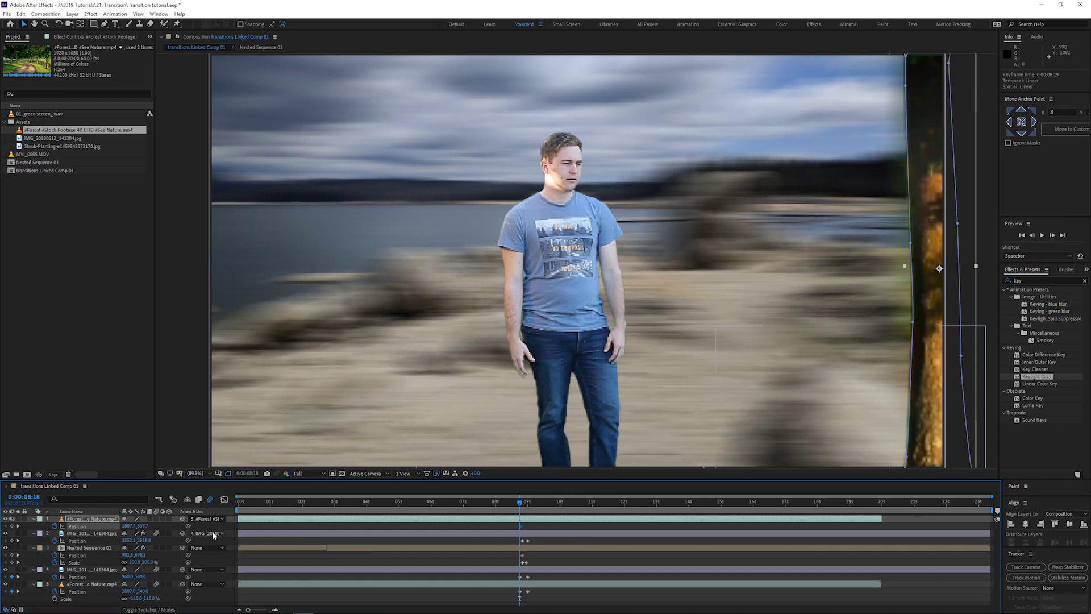
pyautogui.moveTo(126, 526); pyautogui.dragTo(68, 512)
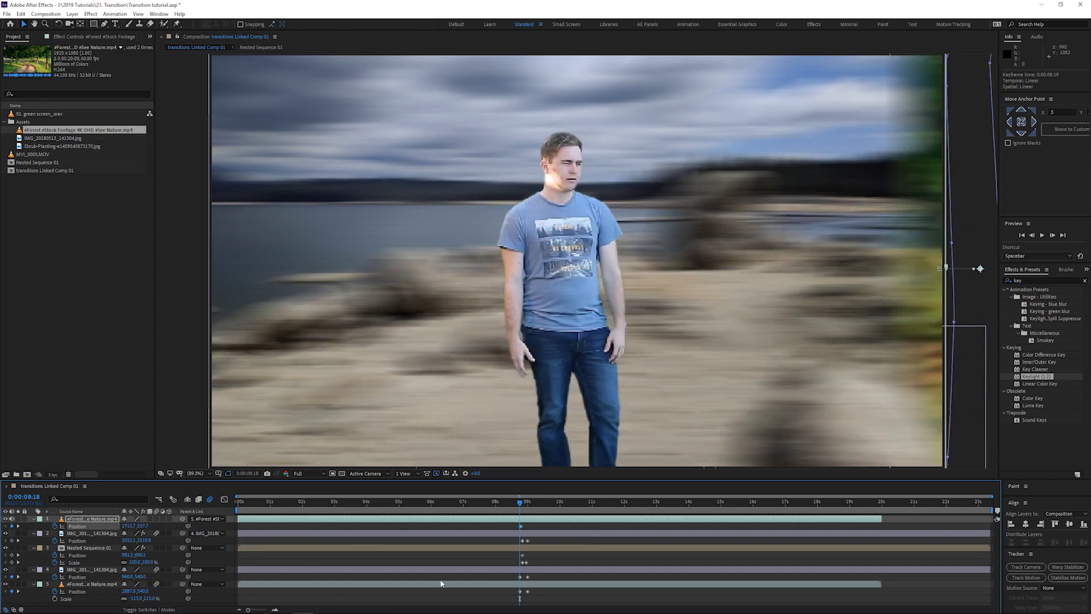
pyautogui.press('pagedown')
pyautogui.press('pagedown')
pyautogui.press('pagedown')
pyautogui.press('pagedown')
pyautogui.press('pagedown')
pyautogui.press('pagedown')
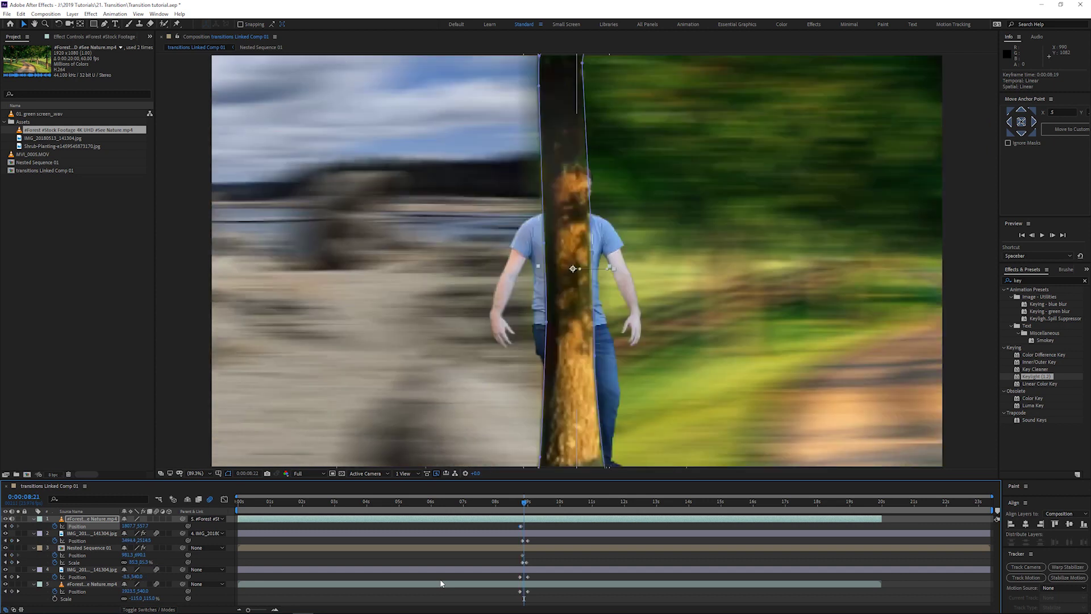
# Add a Position keyframe for the tree trunk at 0:00:09:00 that moves it fully past the picture's left edge
pyautogui.press('pagedown')
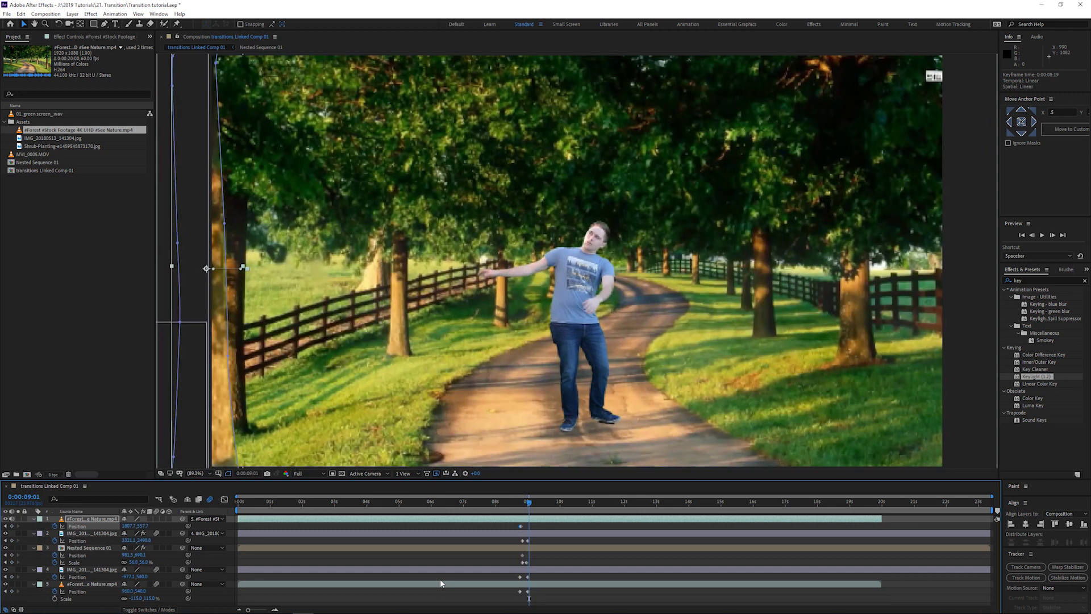
pyautogui.press('pageup')
pyautogui.press('pageup')
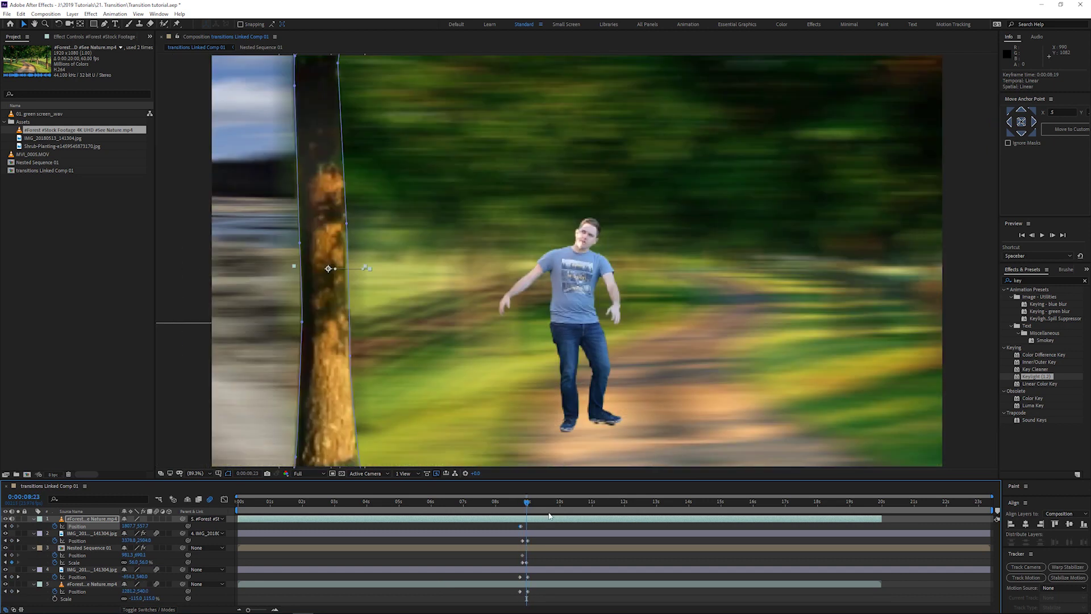
pyautogui.click(18, 526)
pyautogui.moveTo(128, 530); pyautogui.dragTo(175, 540)
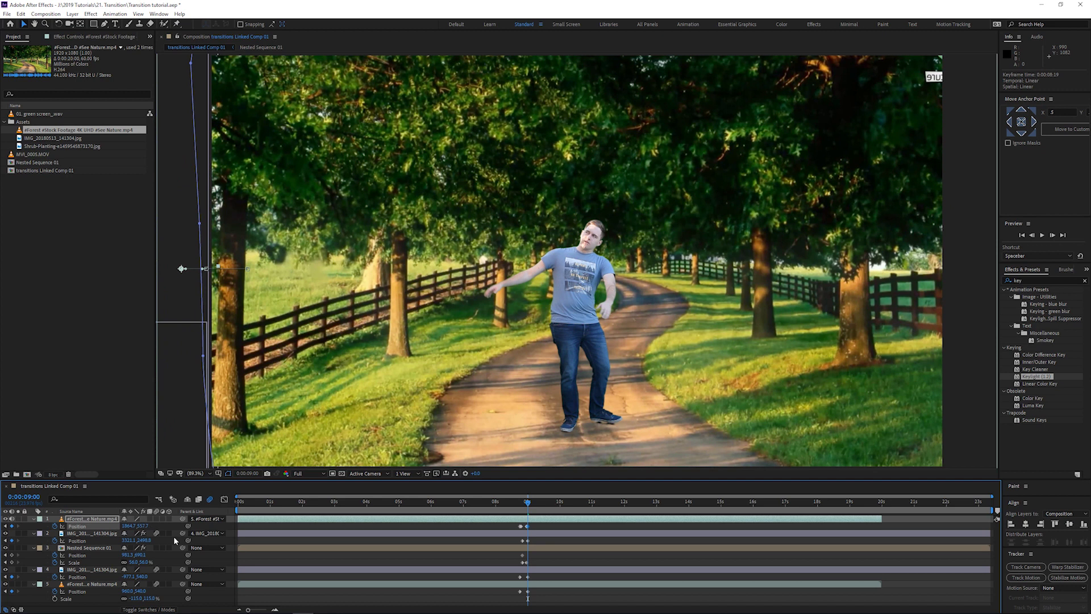
# Turn on motion blur for the tree trunk layer and preview the transition
pyautogui.press('F2')
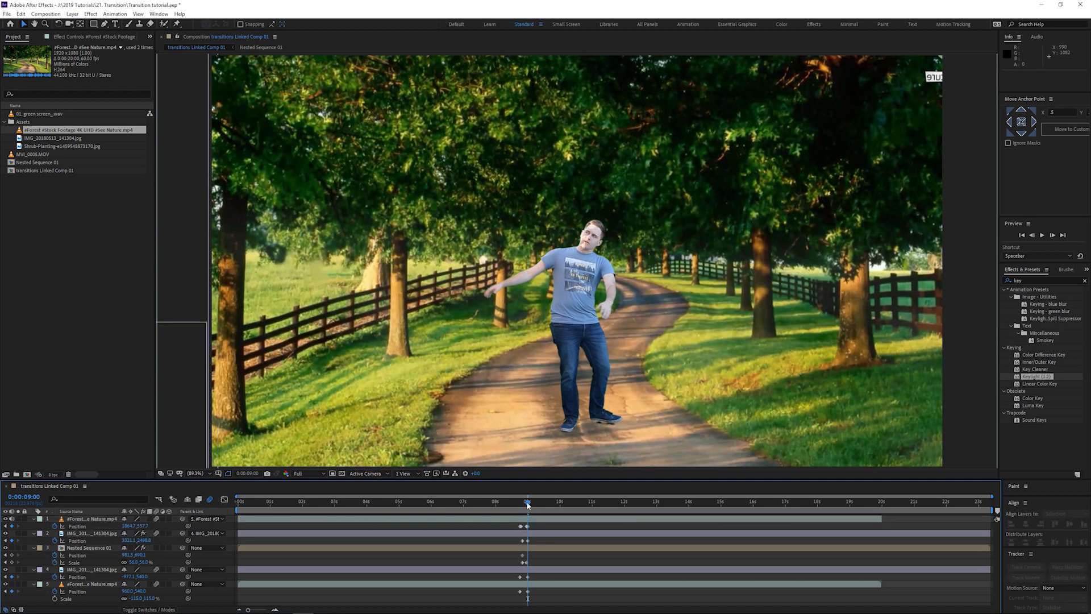
pyautogui.press('pageup')
pyautogui.press('pageup')
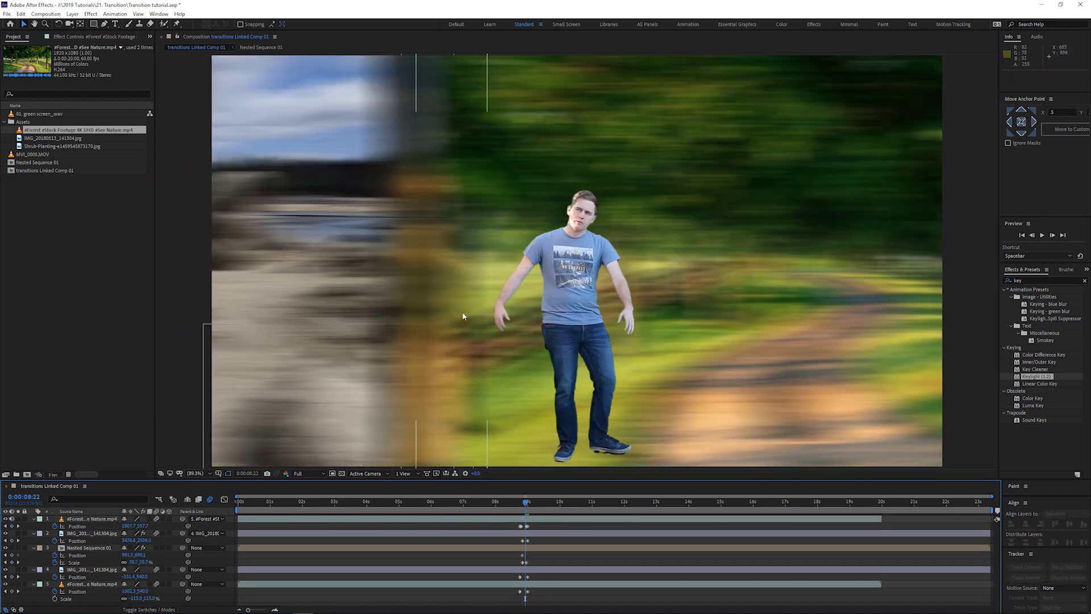
pyautogui.press('pageup')
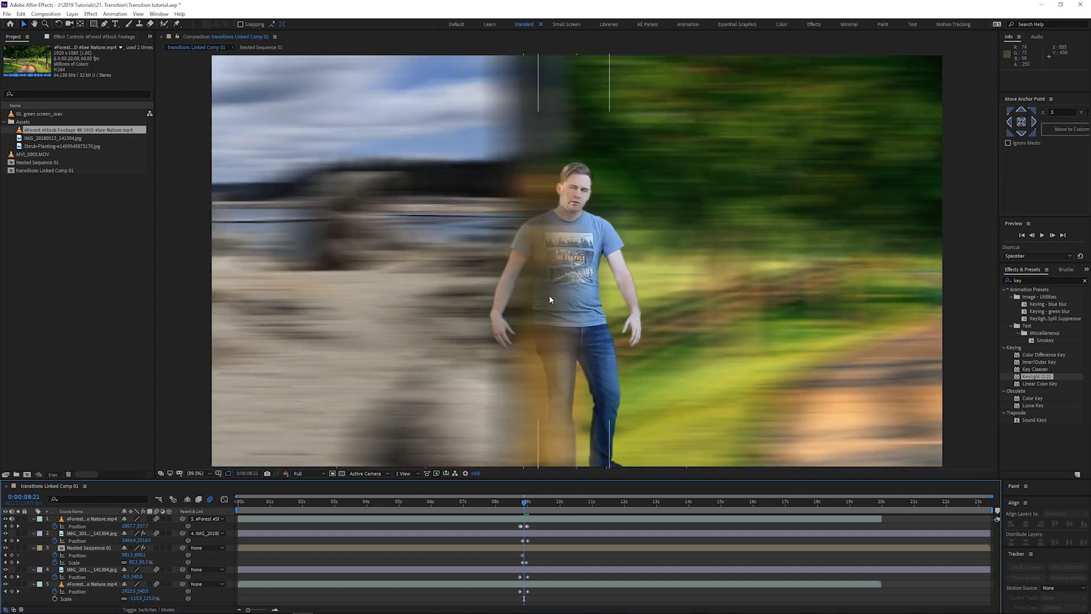
pyautogui.press('space')
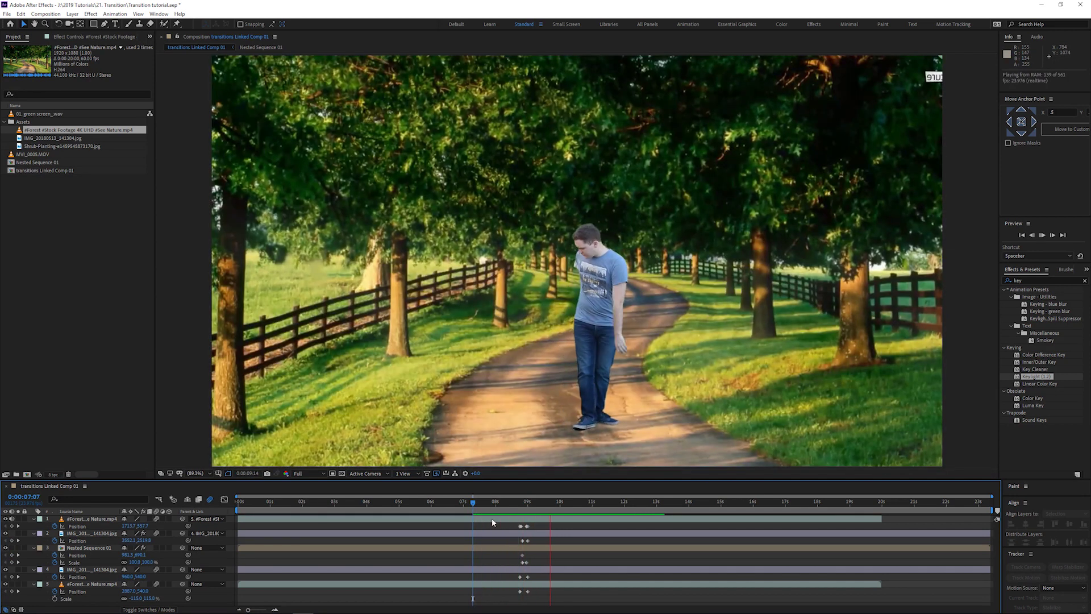
# Add the Shrub-Planting image as the topmost layer at 0:00:08:20 and remove its white background with the Color Key effect
pyautogui.moveTo(496, 503); pyautogui.dragTo(524, 506)
pyautogui.moveTo(35, 147); pyautogui.dragTo(94, 519)
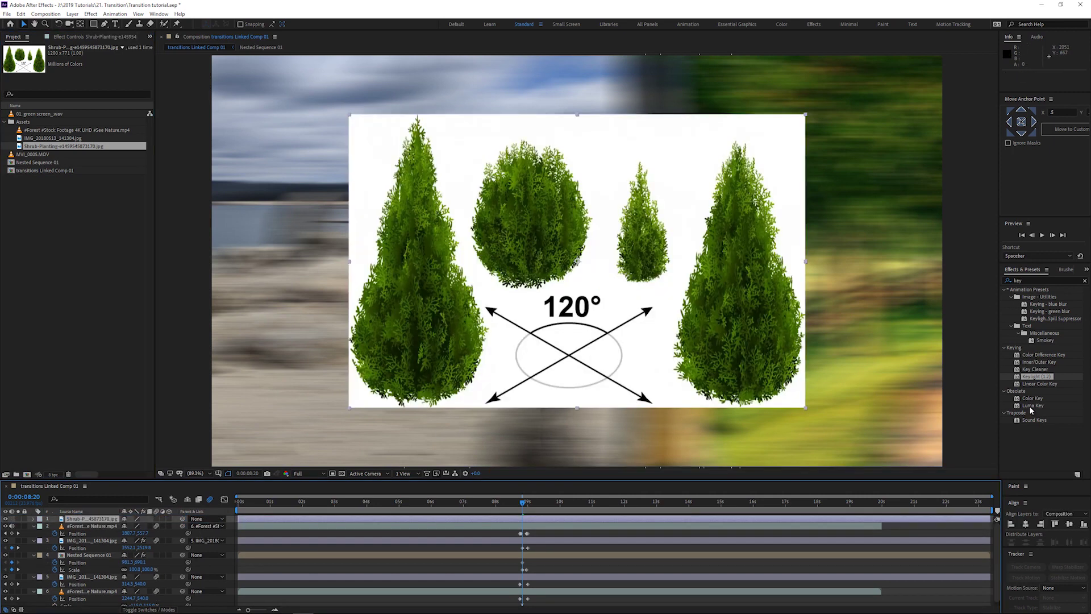
pyautogui.moveTo(1033, 399); pyautogui.dragTo(568, 238)
pyautogui.click(99, 61)
pyautogui.click(458, 136)
pyautogui.moveTo(87, 70); pyautogui.dragTo(148, 69)
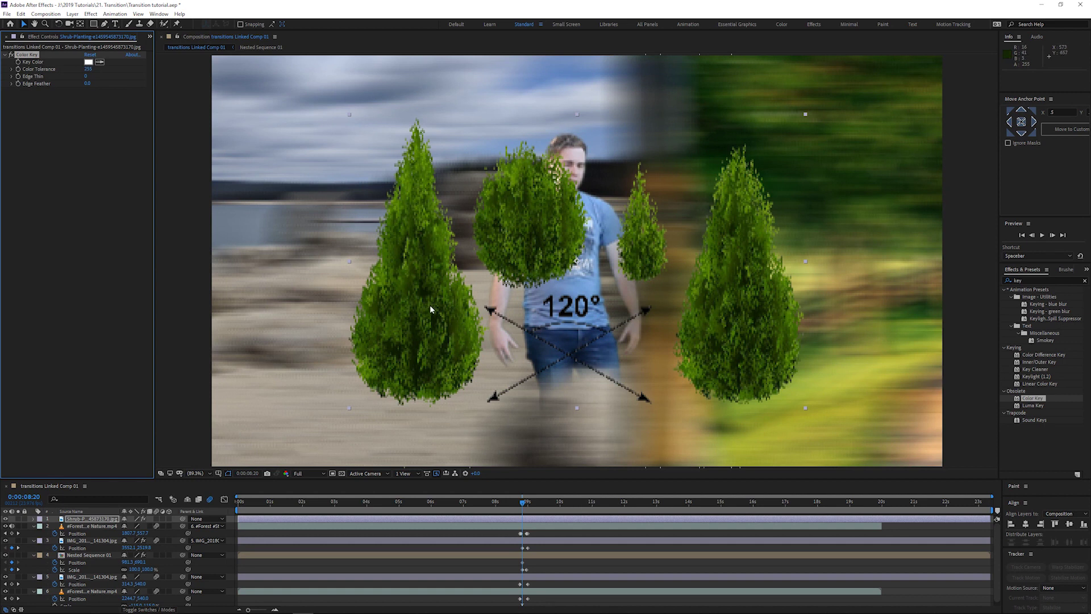
# Draw a curved mask around the tall leftmost shrub to isolate it from the rest of the image
pyautogui.press('g')
pyautogui.click(487, 380)
pyautogui.moveTo(495, 319); pyautogui.dragTo(477, 287)
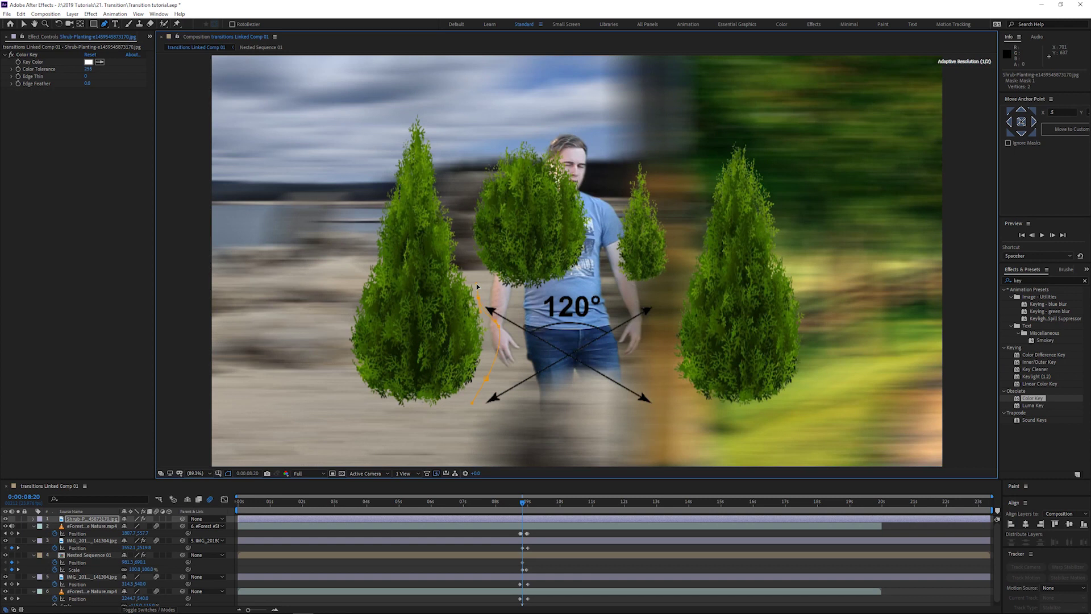
pyautogui.click(459, 201)
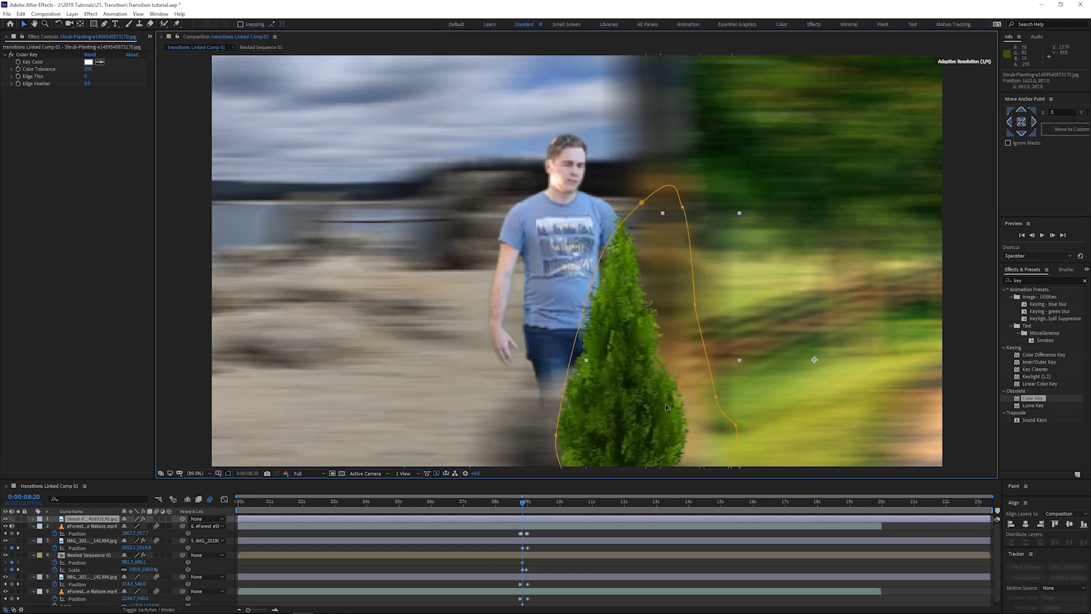
# Enlarge the masked shrub in the foreground near the seam and parent it to the tree trunk layer
pyautogui.moveTo(666, 407); pyautogui.dragTo(667, 407)
pyautogui.moveTo(759, 216); pyautogui.dragTo(787, 167)
pyautogui.moveTo(182, 518); pyautogui.dragTo(105, 527)
# Move the shrub just outside the picture's right edge at 0:00:08:17 and set a Position keyframe there
pyautogui.click(520, 503)
pyautogui.moveTo(519, 505); pyautogui.dragTo(517, 502)
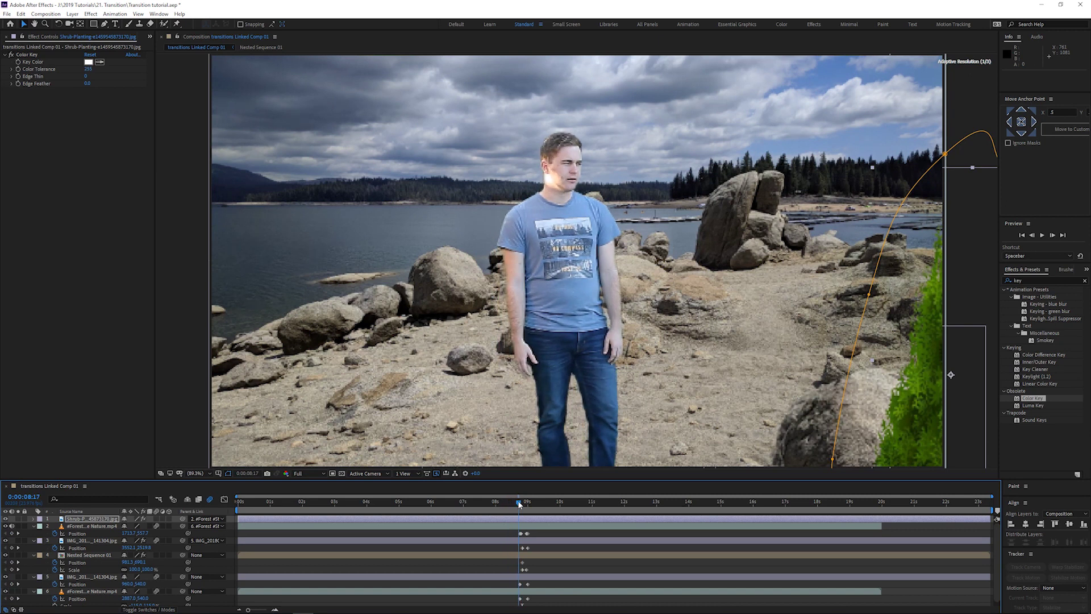
pyautogui.moveTo(903, 412); pyautogui.dragTo(978, 414)
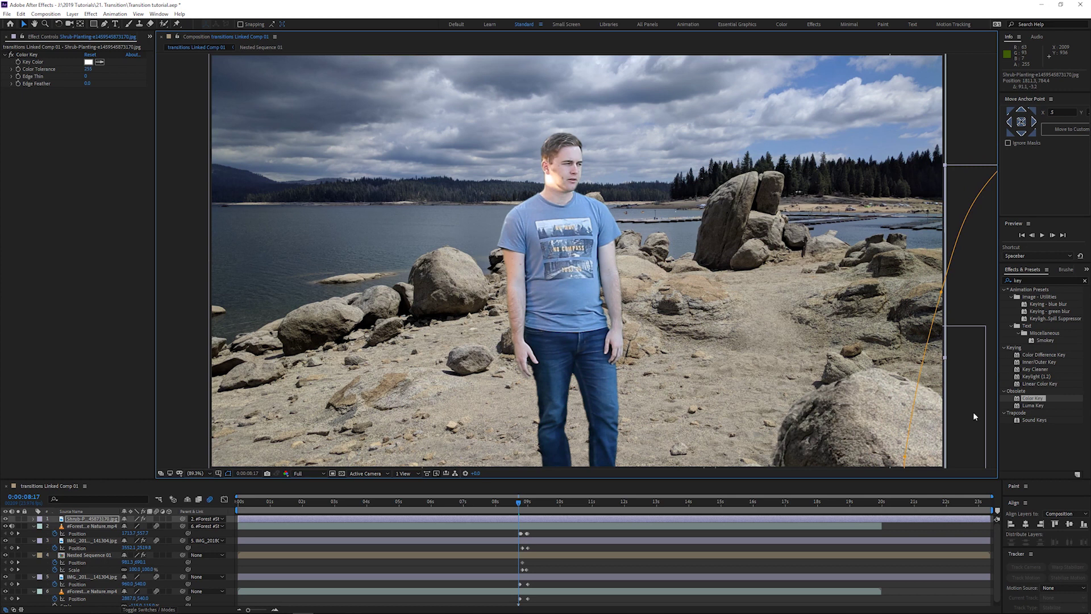
pyautogui.press('pagedown')
pyautogui.press('pagedown')
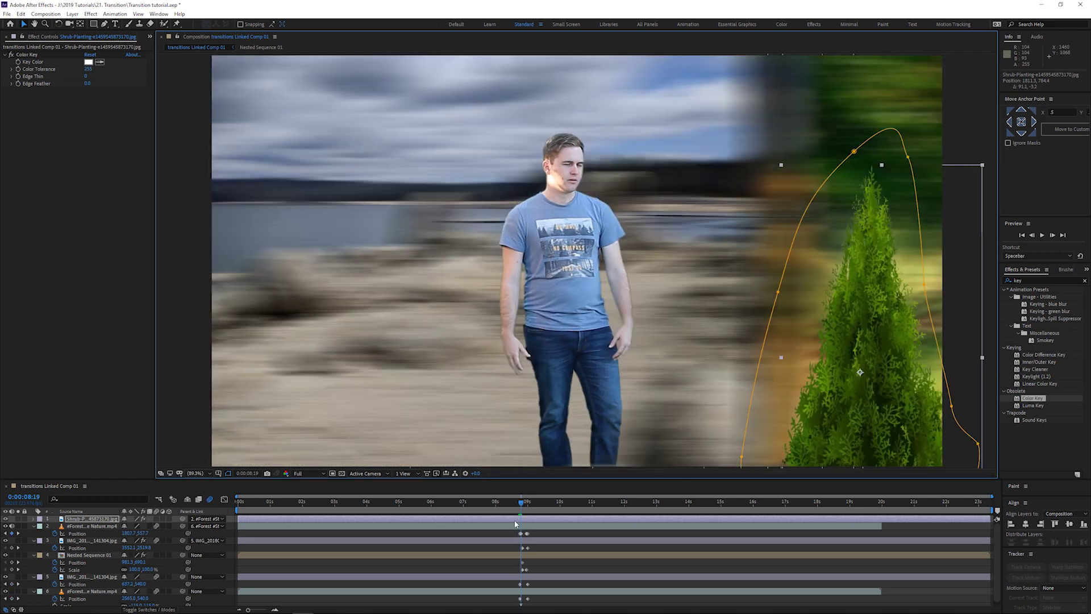
pyautogui.press('pageup')
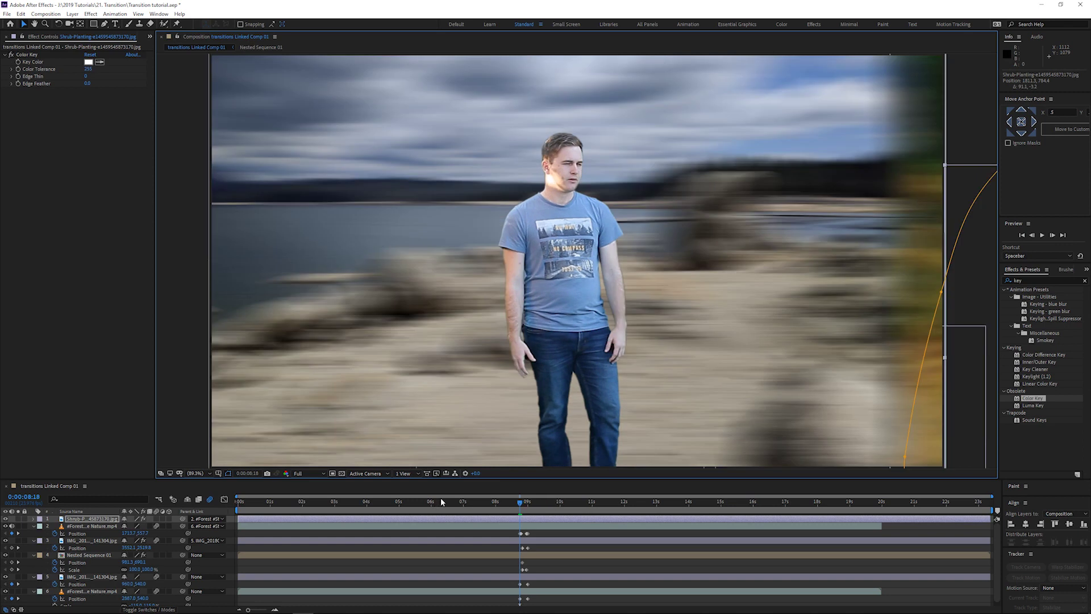
pyautogui.press('pageup')
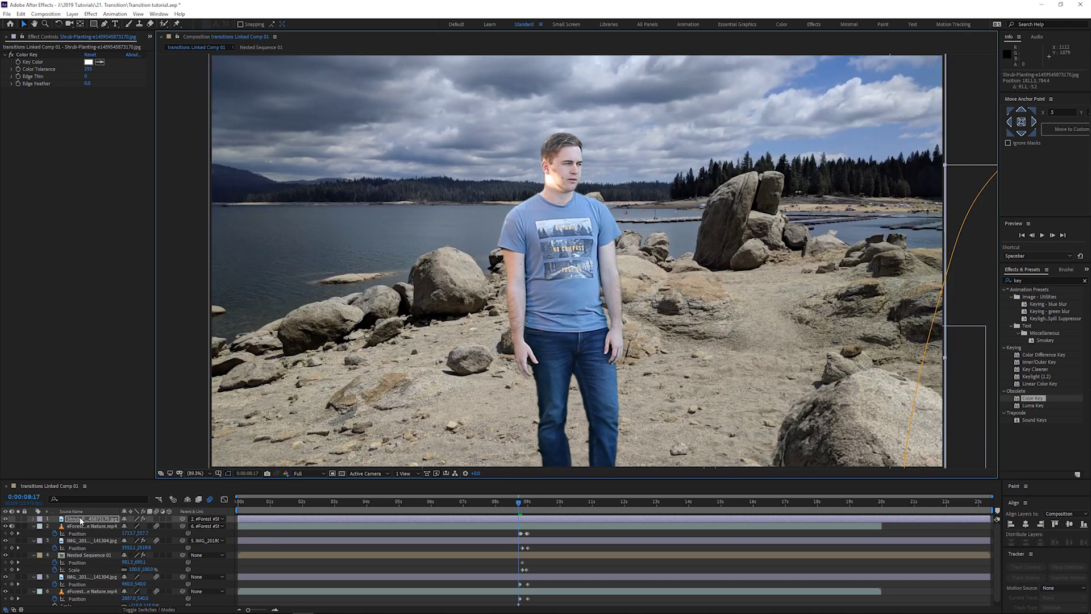
pyautogui.press('p')
# Shift the shrub left at 0:00:08:18 so it covers the seam between the two backgrounds
pyautogui.press('pagedown')
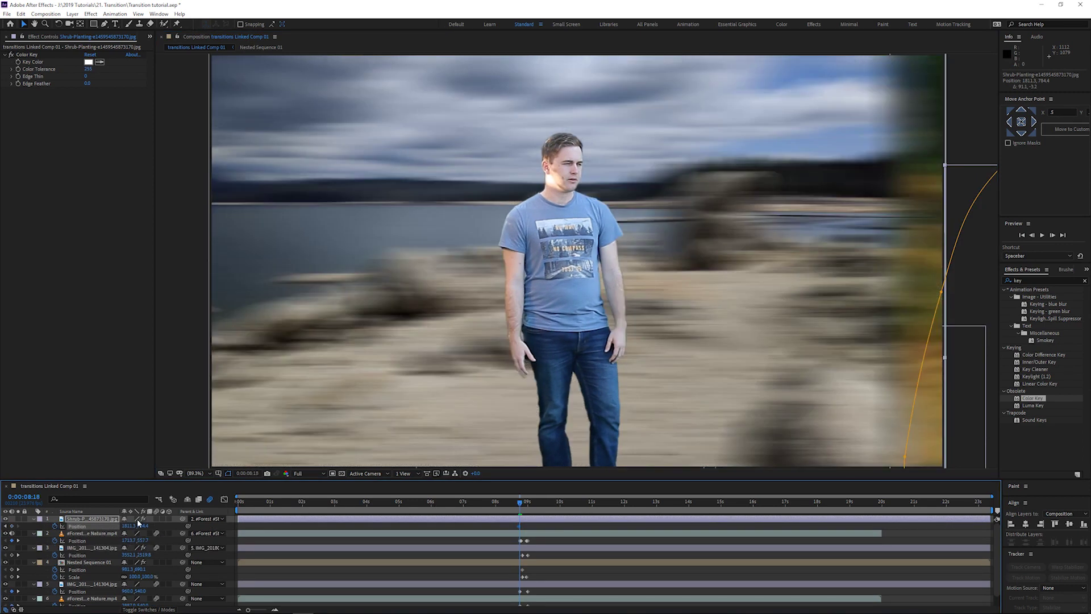
pyautogui.moveTo(956, 288); pyautogui.dragTo(855, 289)
pyautogui.press('pagedown')
pyautogui.press('pagedown')
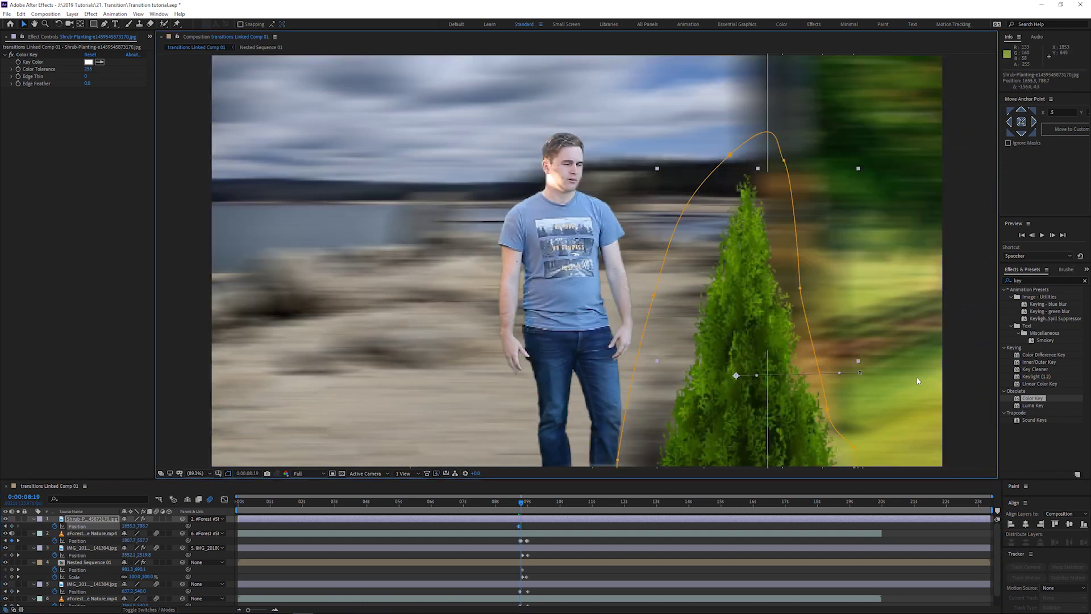
# Set a Position keyframe for the shrub at 0:00:09:00 and move it right, partly into the picture's left side
pyautogui.press('pagedown')
pyautogui.press('pagedown')
pyautogui.press('pagedown')
pyautogui.press('pagedown')
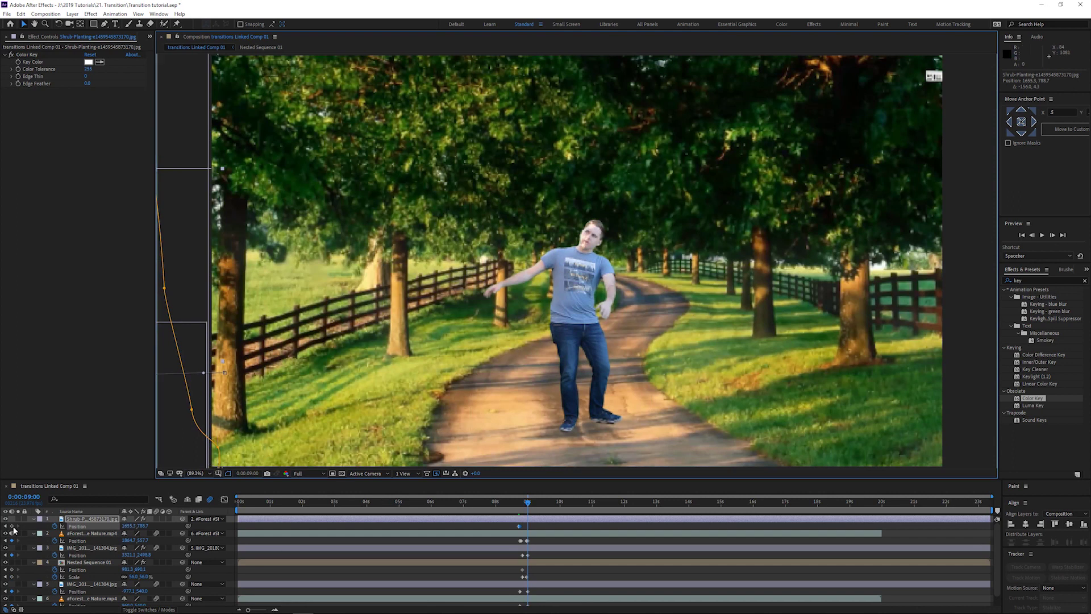
pyautogui.press('pageup')
pyautogui.press('pagedown')
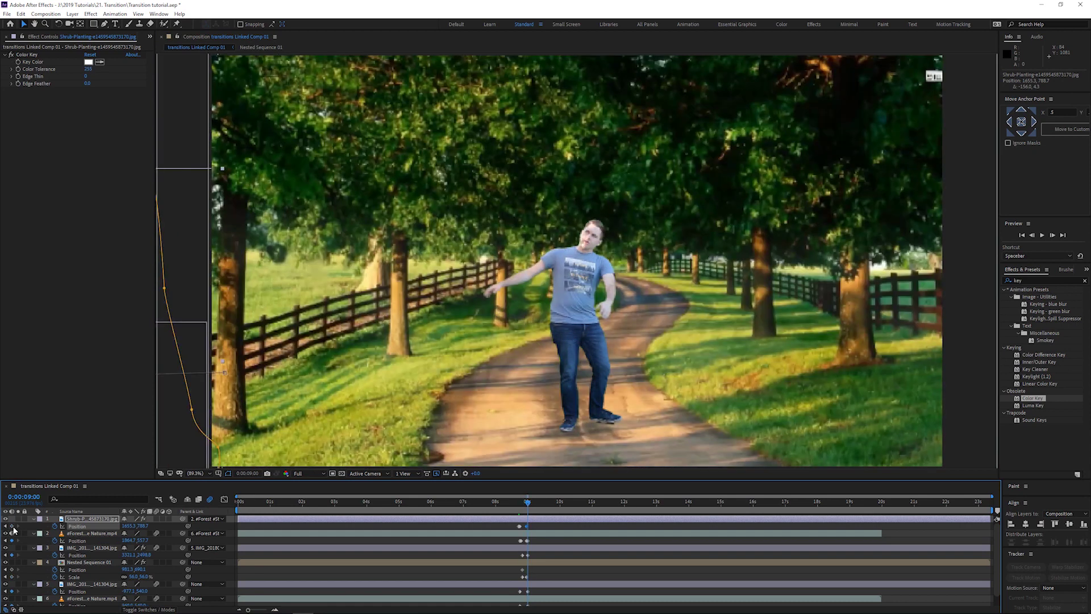
pyautogui.moveTo(185, 264); pyautogui.dragTo(265, 265)
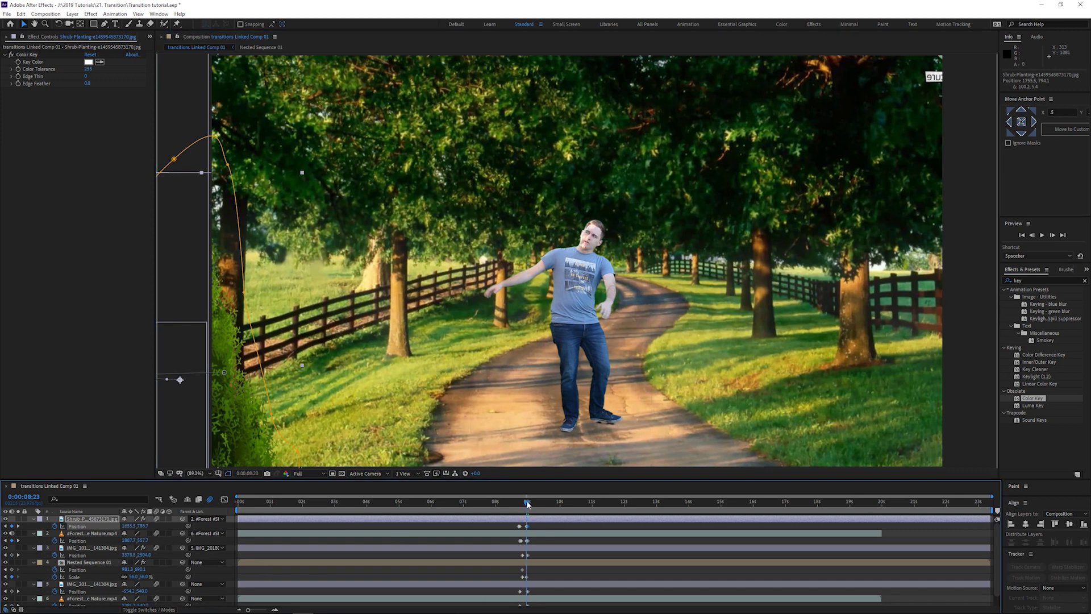
# Play back the transition twice from about 0:00:07:18 and 0:00:07:23 to review the shrub's movement
pyautogui.moveTo(527, 503); pyautogui.dragTo(487, 503)
pyautogui.press('space')
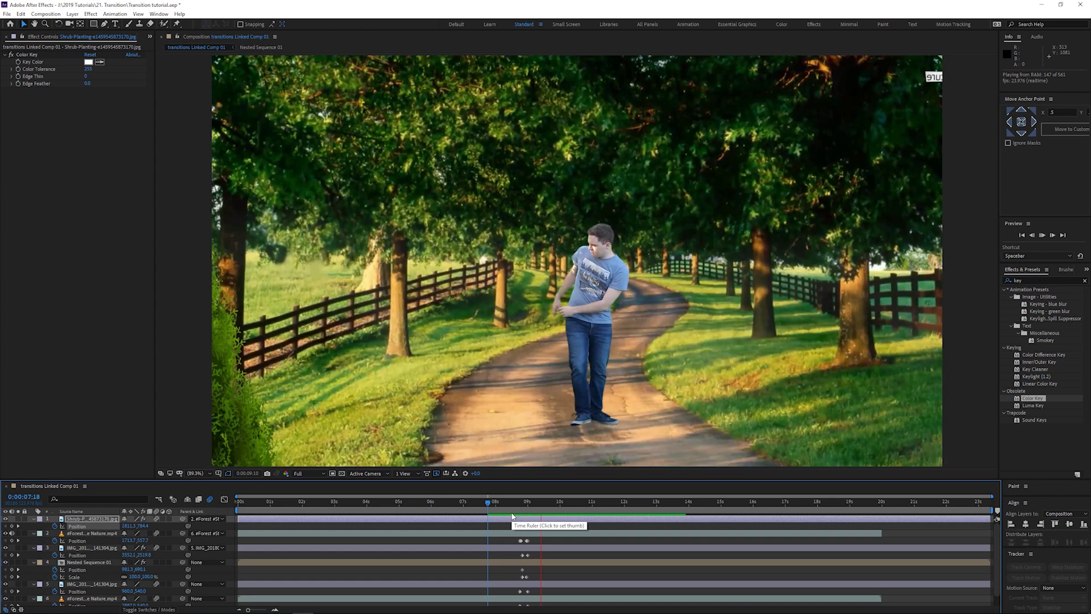
pyautogui.press('space')
pyautogui.click(495, 502)
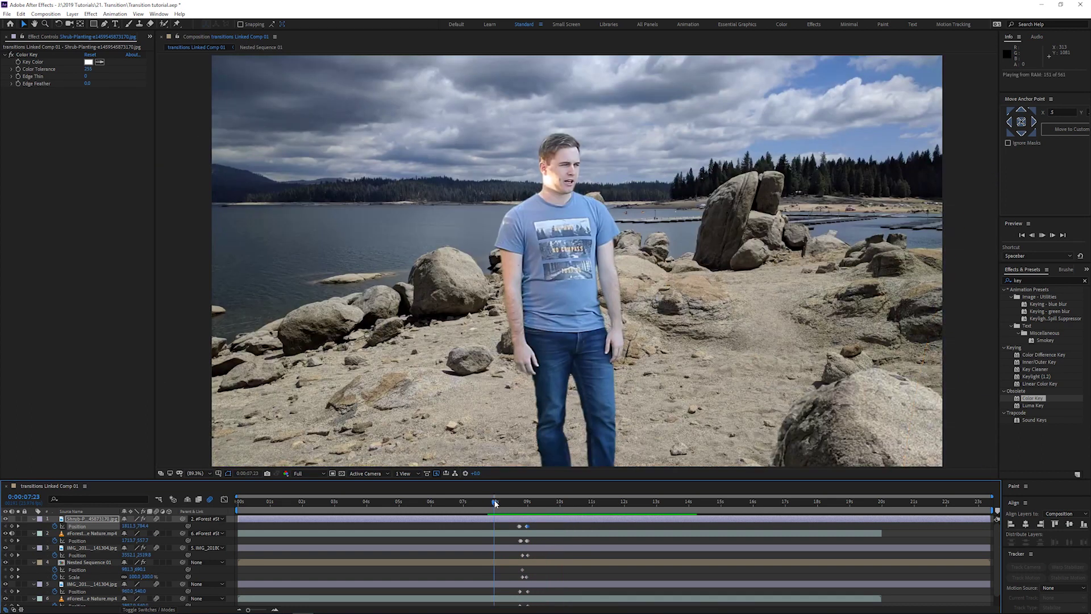
pyautogui.press('space')
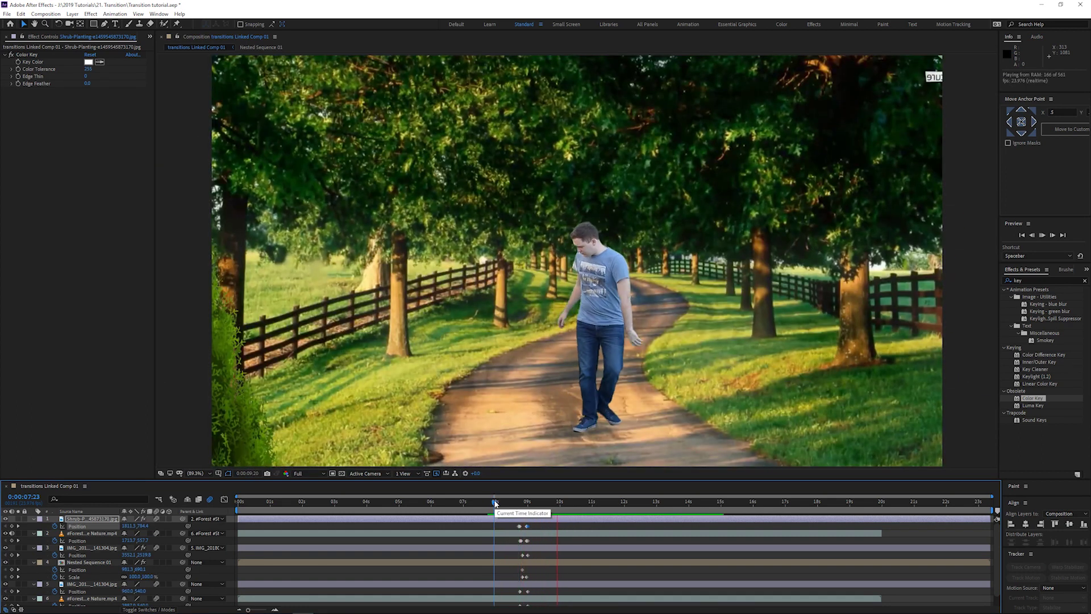
pyautogui.press('space')
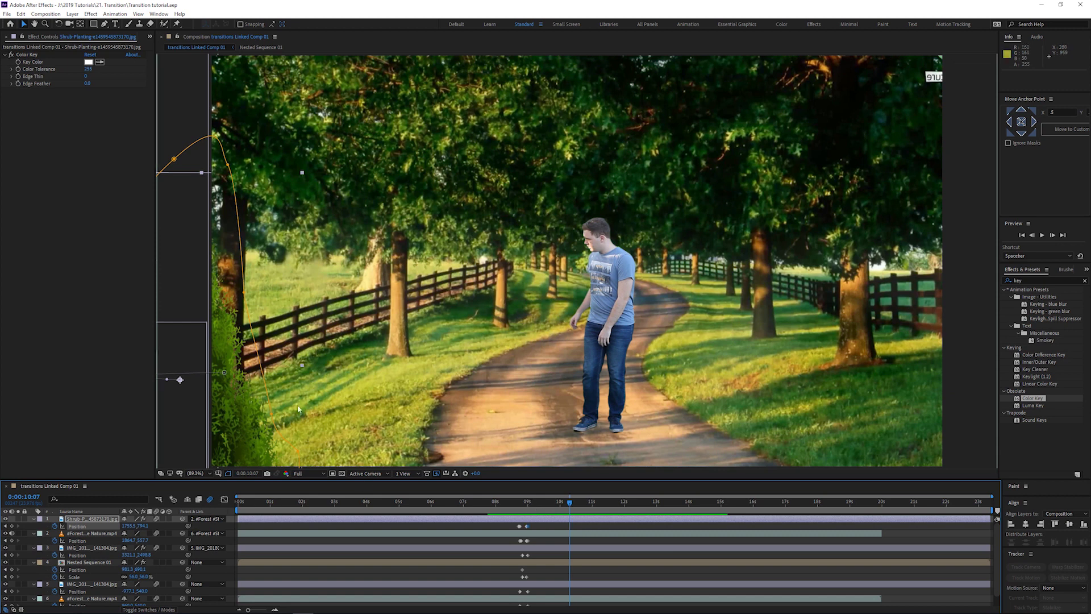
# Delete the shrub's Position keyframe at 0:00:09:00, turn on its motion blur, and preview the transition
pyautogui.click(527, 526)
pyautogui.press('Delete')
pyautogui.press('space')
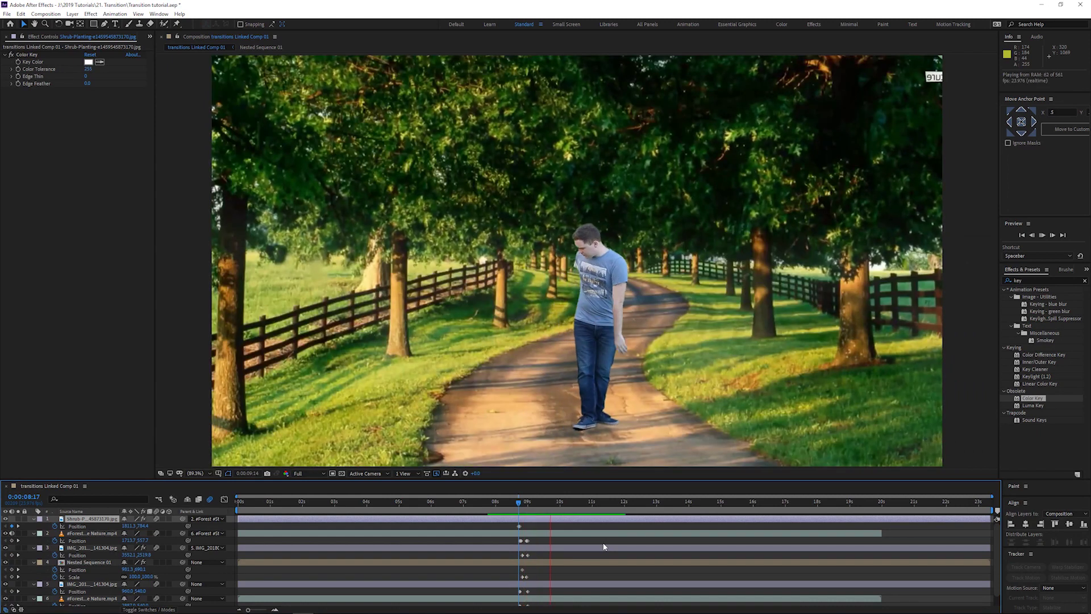
# Collapse the layer properties and duplicate the Nested Sequence 01 layer of the man at 0:00:11:01
pyautogui.press('u')
pyautogui.click(575, 386)
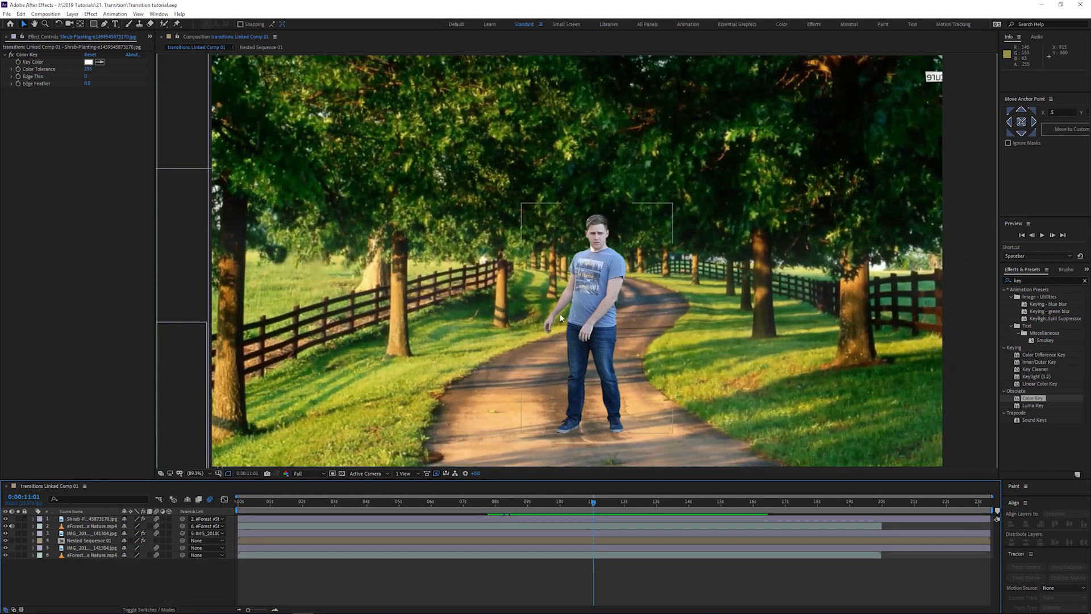
pyautogui.click(91, 541)
pyautogui.hotkey('ctrl', 'd')
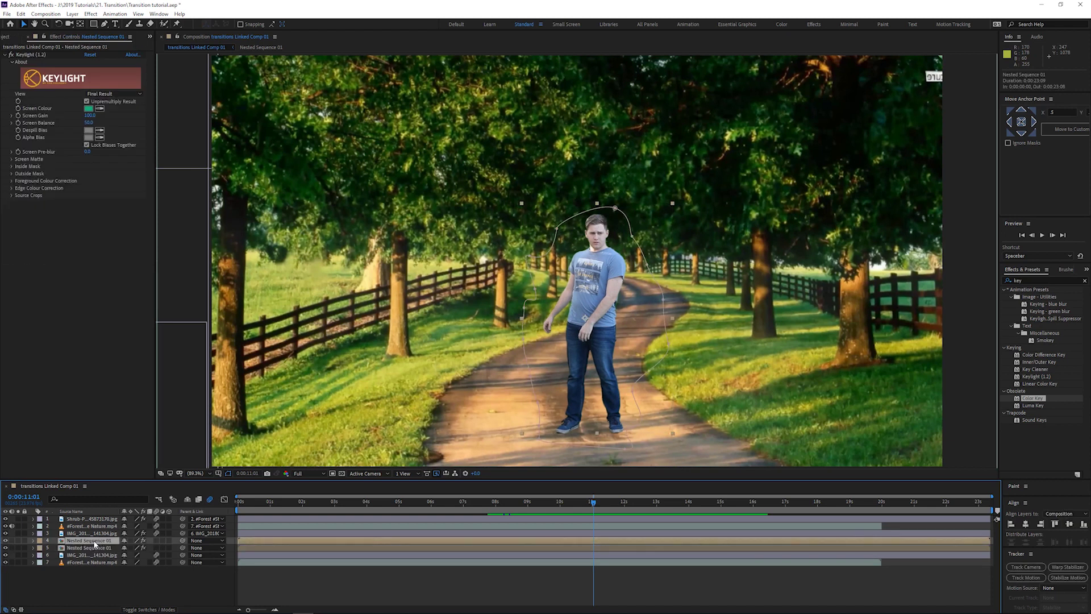
# Rotate, narrow and reposition the lower copy of the man so it lies across the ground from his feet like a shadow
pyautogui.click(98, 547)
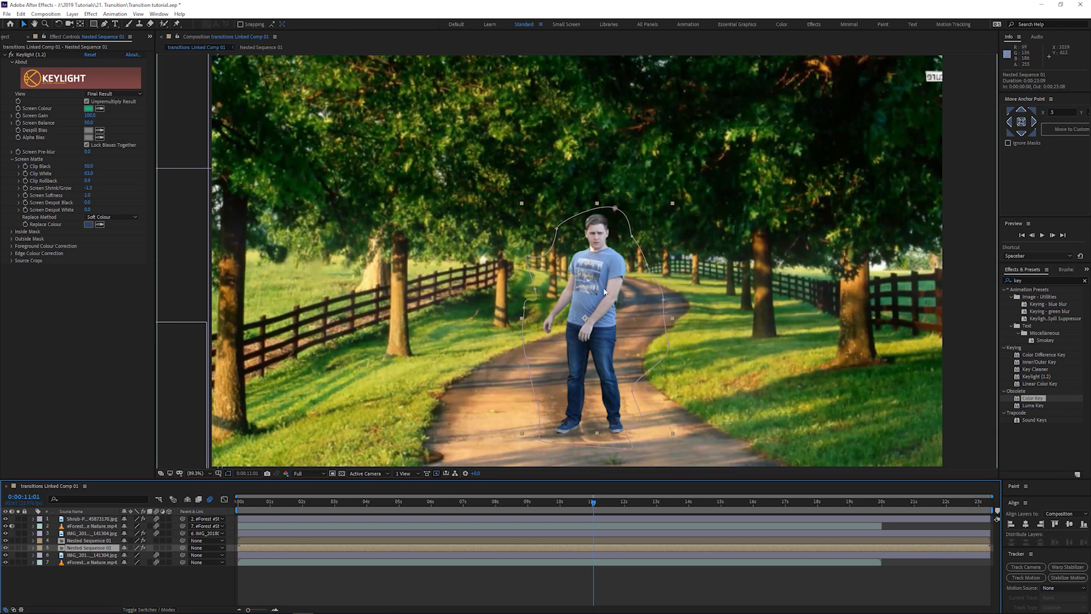
pyautogui.click(228, 473)
pyautogui.press('w')
pyautogui.moveTo(633, 278); pyautogui.dragTo(707, 412)
pyautogui.press('v')
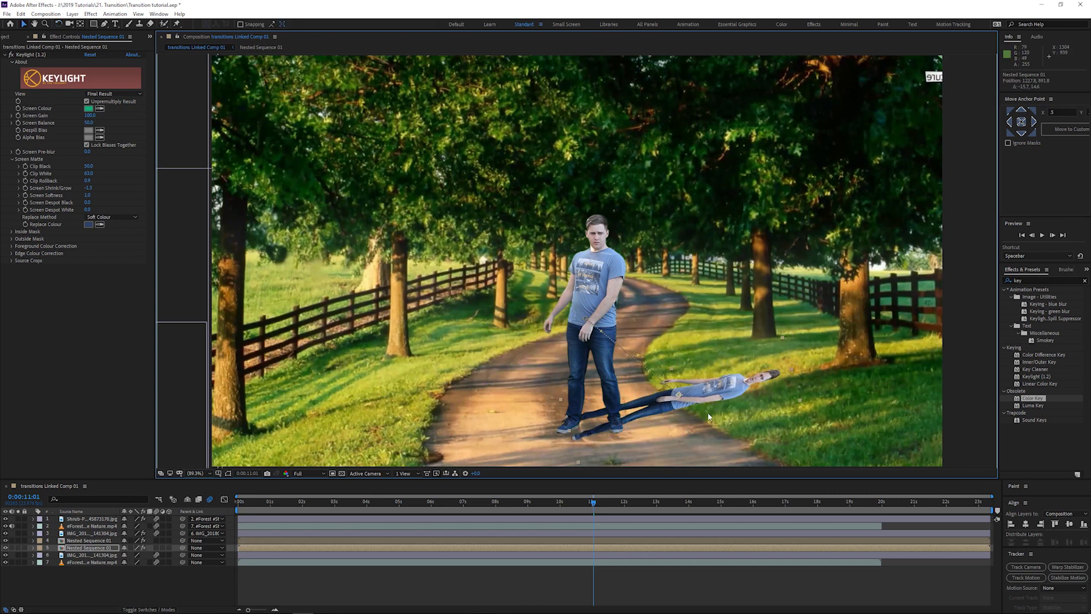
# Delete the shadow copy's Position and Scale keyframes near 0:00:09:00 and parent it to the upper Nested Sequence 01 layer
pyautogui.press('u')
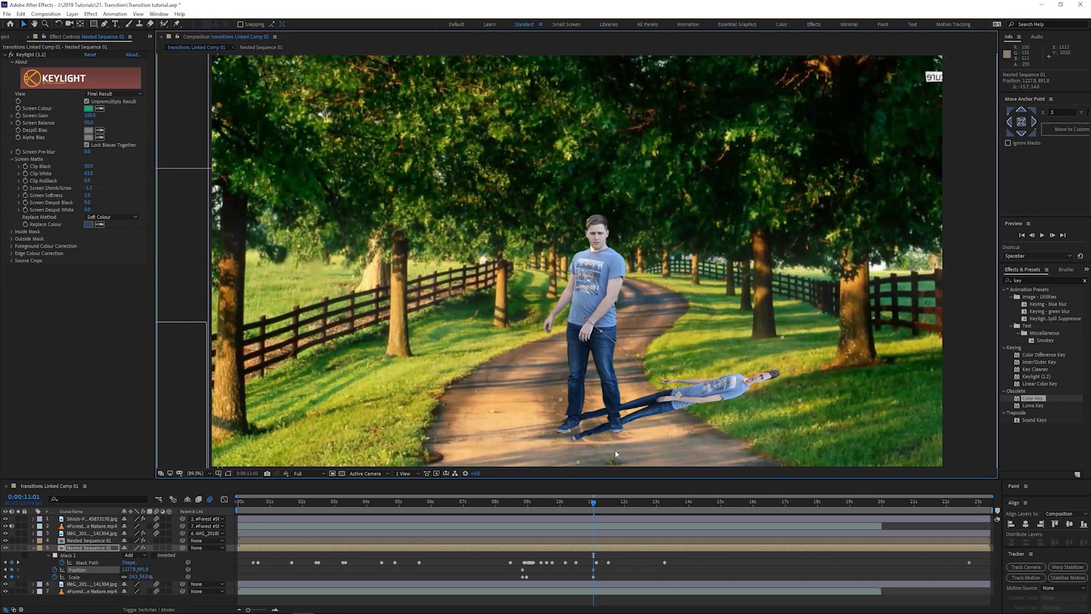
pyautogui.moveTo(594, 504); pyautogui.dragTo(588, 504)
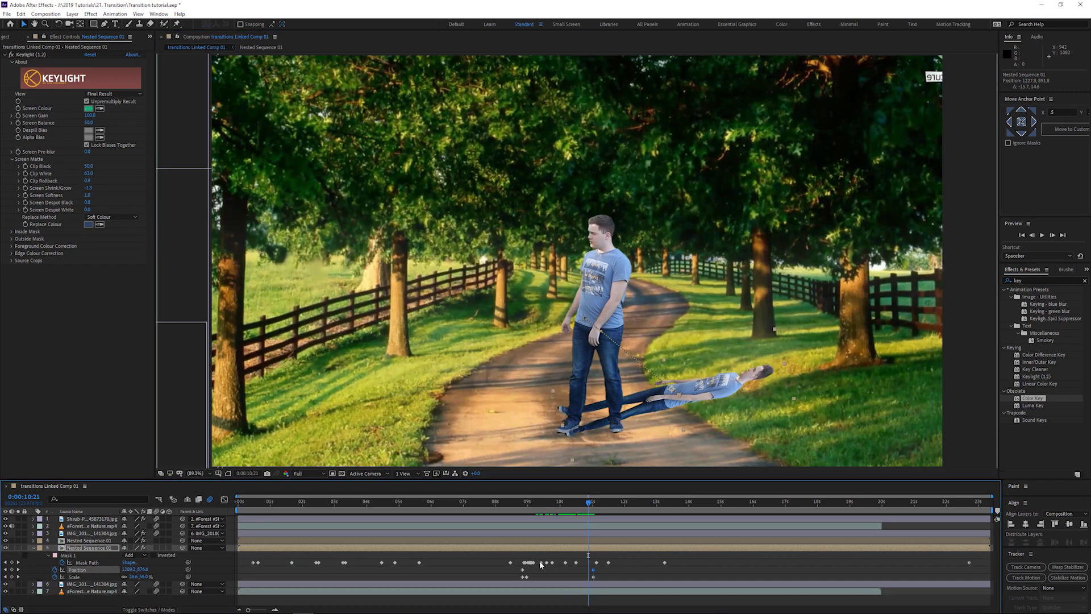
pyautogui.moveTo(516, 577); pyautogui.dragTo(529, 570)
pyautogui.press('Delete')
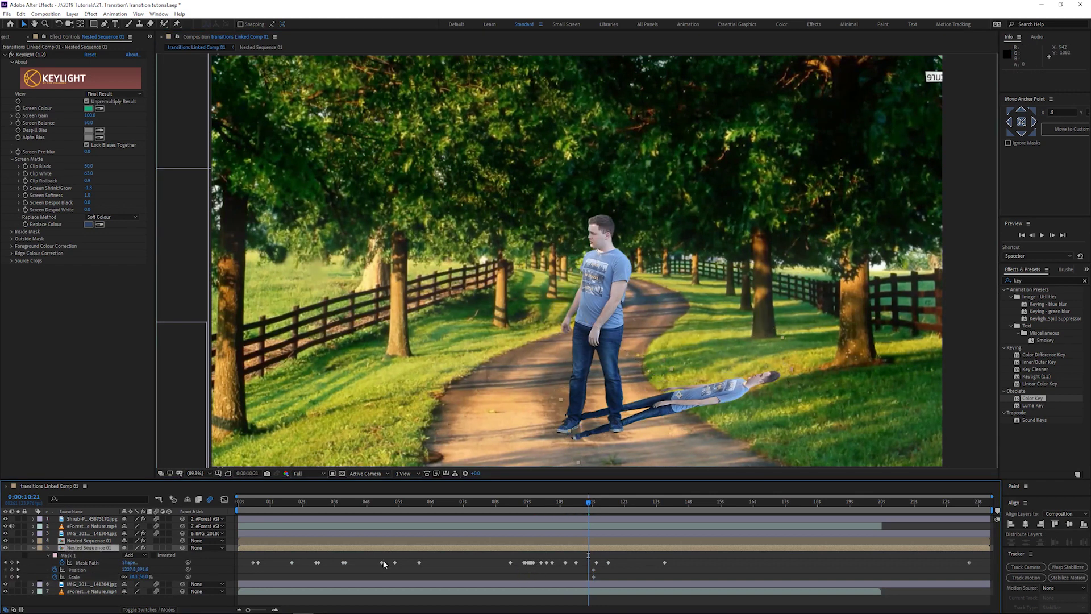
pyautogui.moveTo(182, 547); pyautogui.dragTo(94, 540)
# Rotate the shadow copy slightly clockwise and move it down at 0:00:11:22 so its feet meet the man's
pyautogui.moveTo(589, 504); pyautogui.dragTo(622, 506)
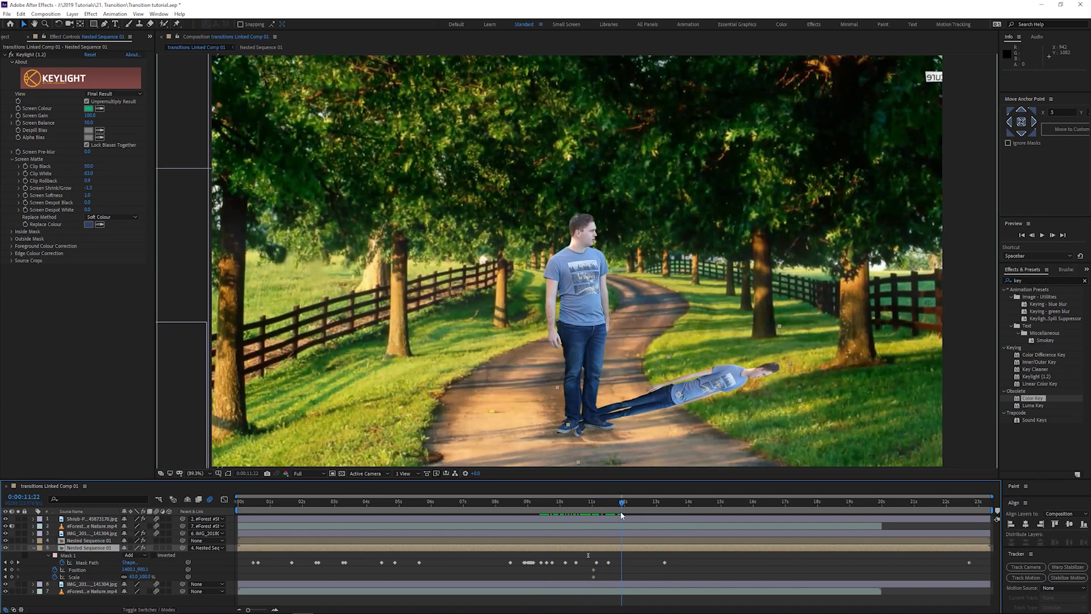
pyautogui.press('w')
pyautogui.moveTo(768, 368)
pyautogui.mouseDown()
pyautogui.moveTo(783, 381)
pyautogui.moveTo(778, 371)
pyautogui.mouseUp()
pyautogui.press('v')
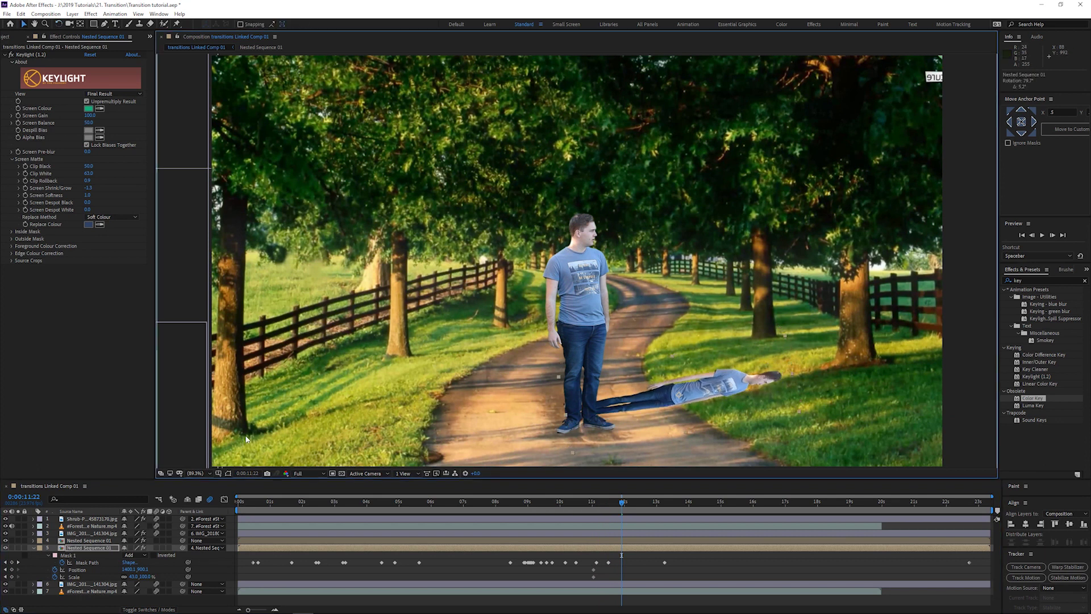
pyautogui.moveTo(710, 392); pyautogui.dragTo(723, 407)
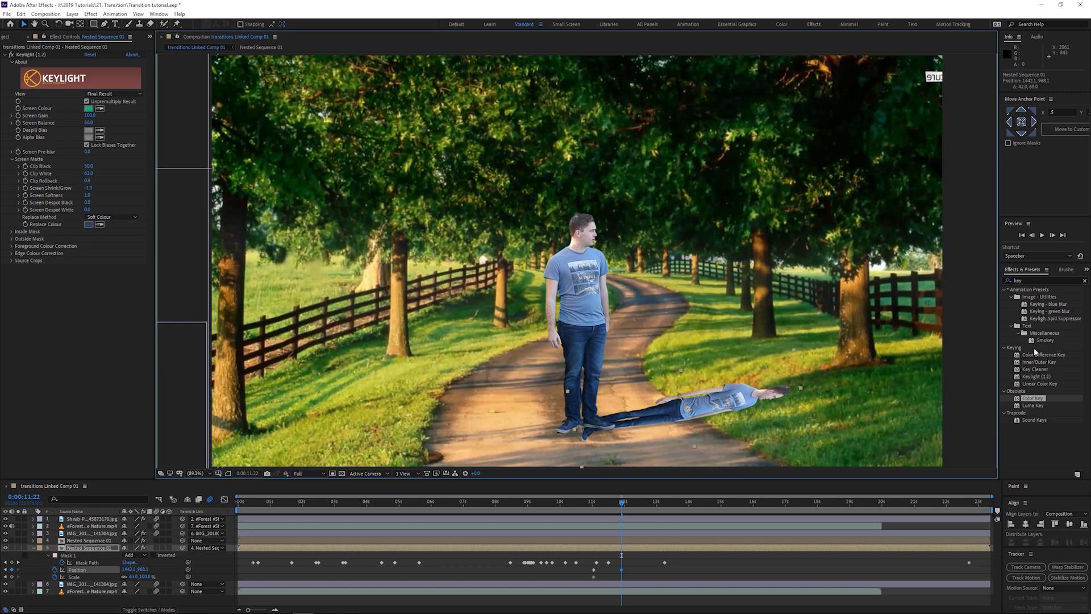
# Apply the Curves effect to the shadow copy and pull its RGB white point down to solid black
pyautogui.click(1017, 280)
pyautogui.write('curv')
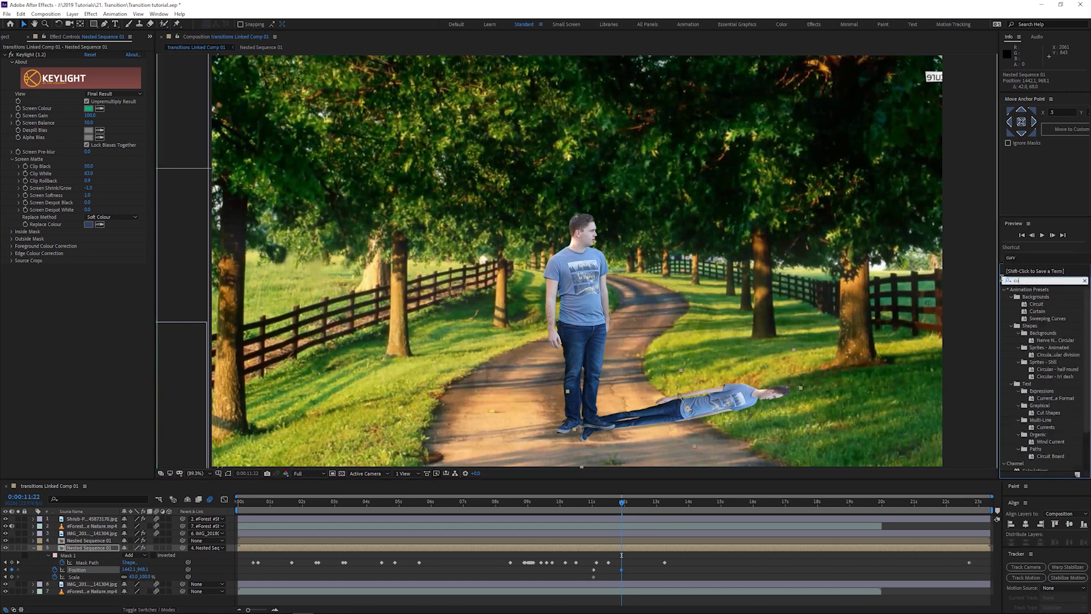
pyautogui.doubleClick(1037, 318)
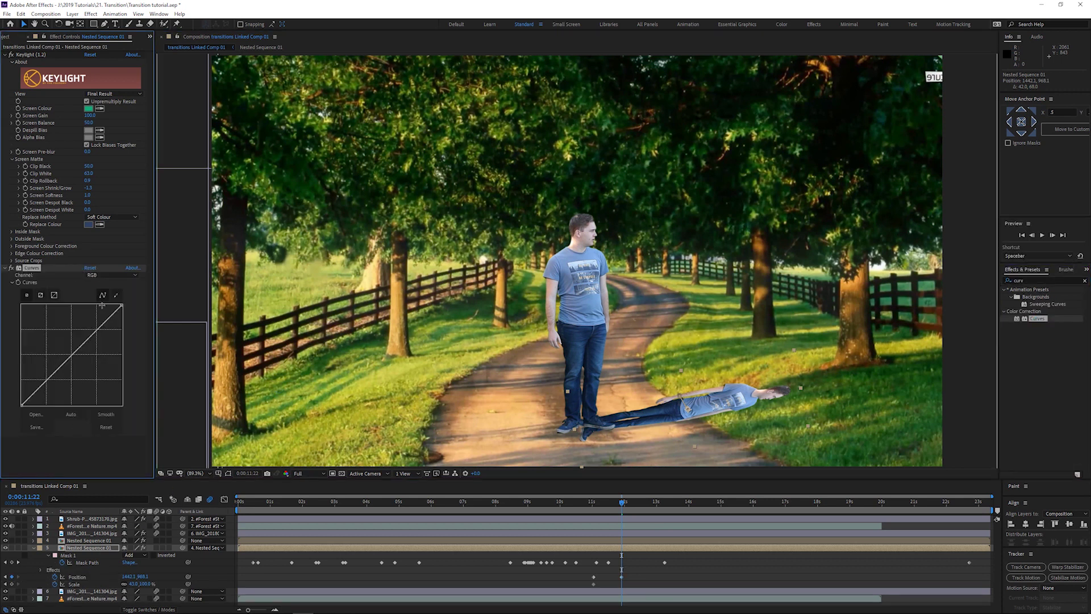
pyautogui.moveTo(120, 305); pyautogui.dragTo(122, 404)
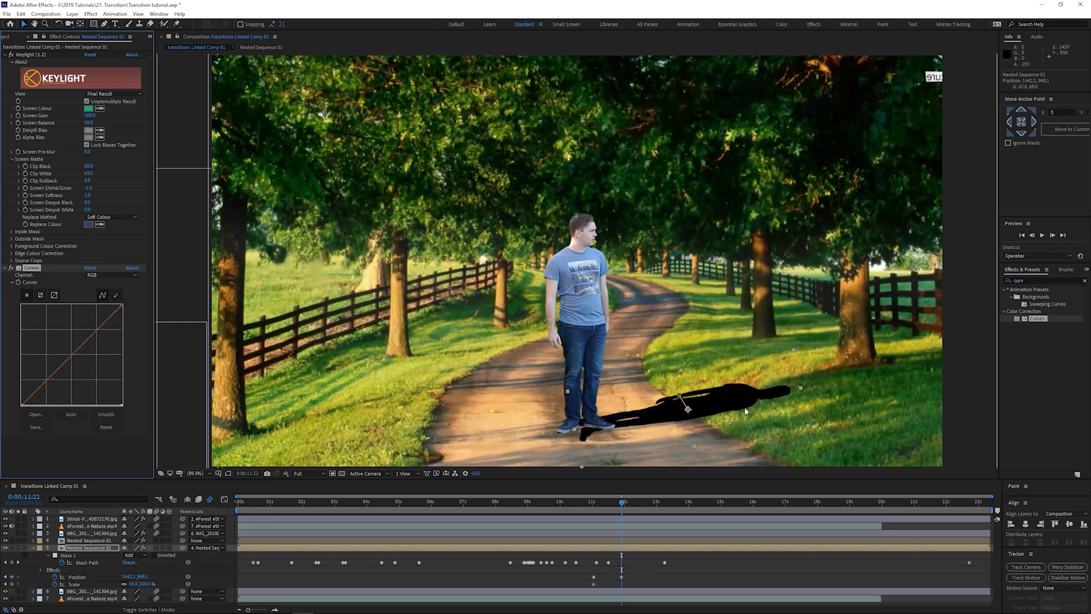
# Apply CC Radial Fast Blur to the shadow copy and raise its Amount to smear the silhouette's edges
pyautogui.click(1041, 281)
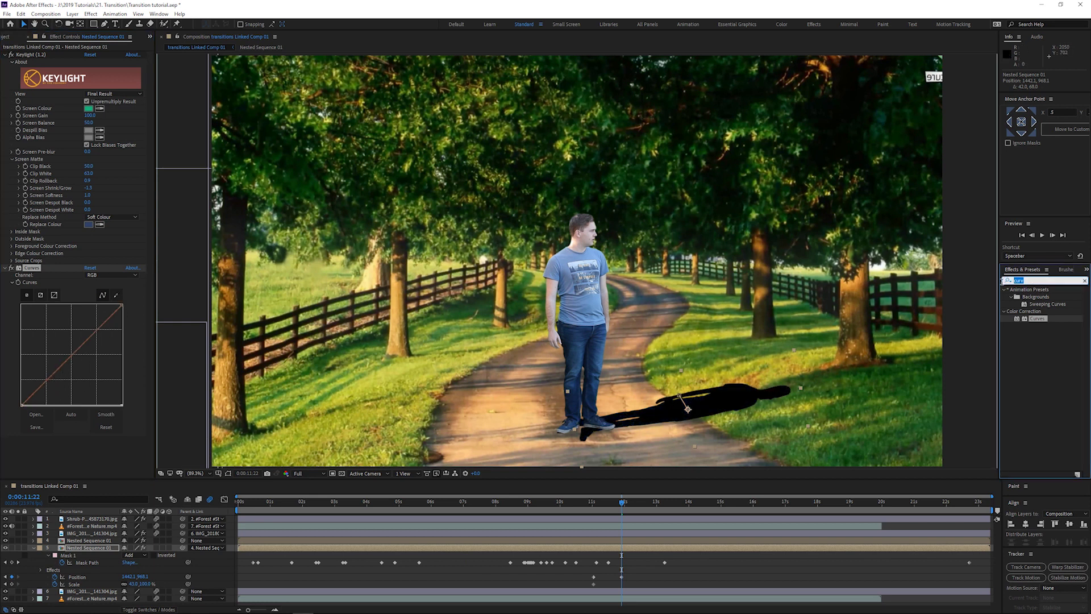
pyautogui.write('fast')
pyautogui.moveTo(1042, 325); pyautogui.dragTo(974, 389)
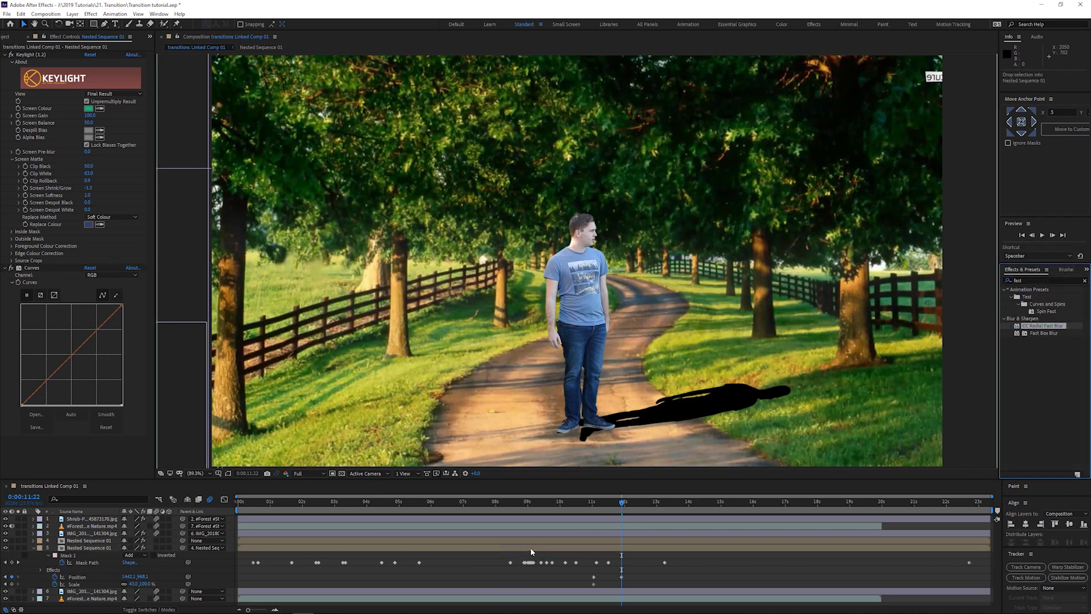
pyautogui.moveTo(89, 454); pyautogui.dragTo(128, 449)
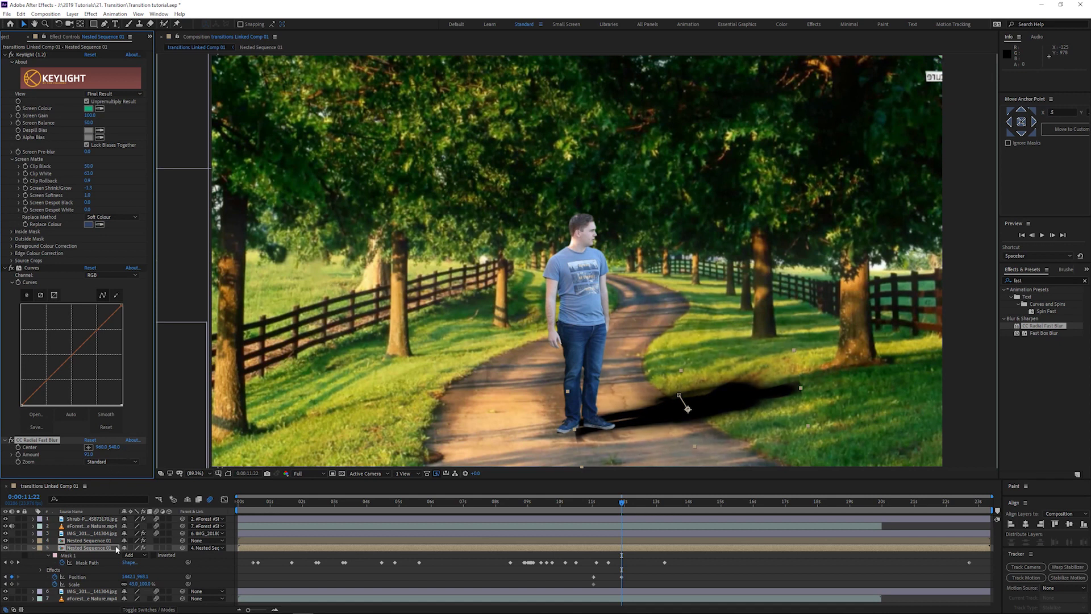
# Lower the shadow layer's opacity and increase the feather of its Mask 1 to soften the edge
pyautogui.press('t')
pyautogui.moveTo(127, 554); pyautogui.dragTo(107, 554)
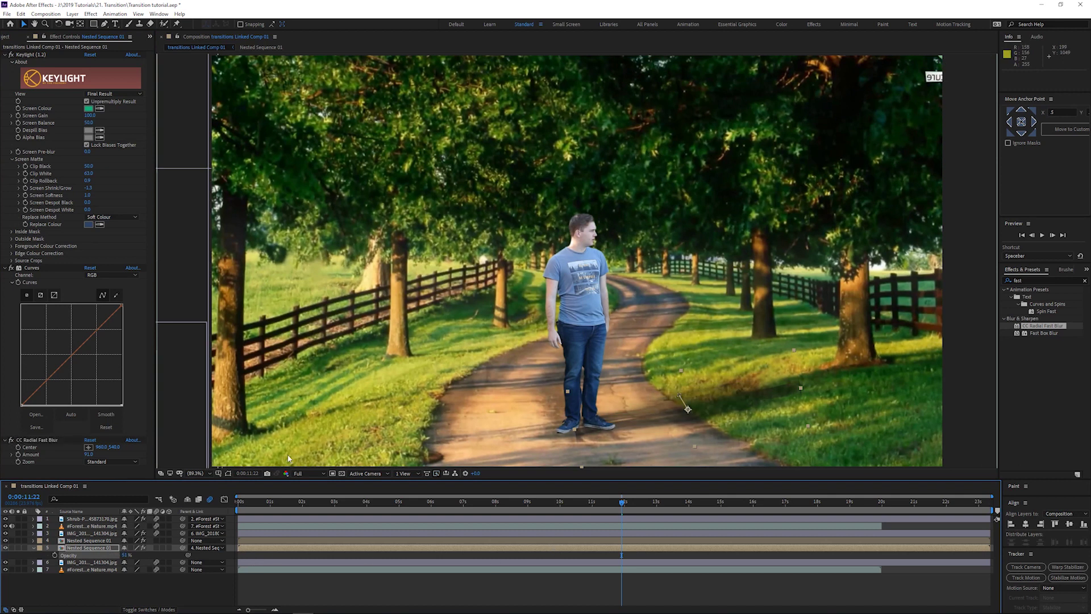
pyautogui.press('u')
pyautogui.press('j')
pyautogui.moveTo(556, 443); pyautogui.dragTo(615, 447)
pyautogui.press('f')
pyautogui.moveTo(134, 562); pyautogui.dragTo(171, 589)
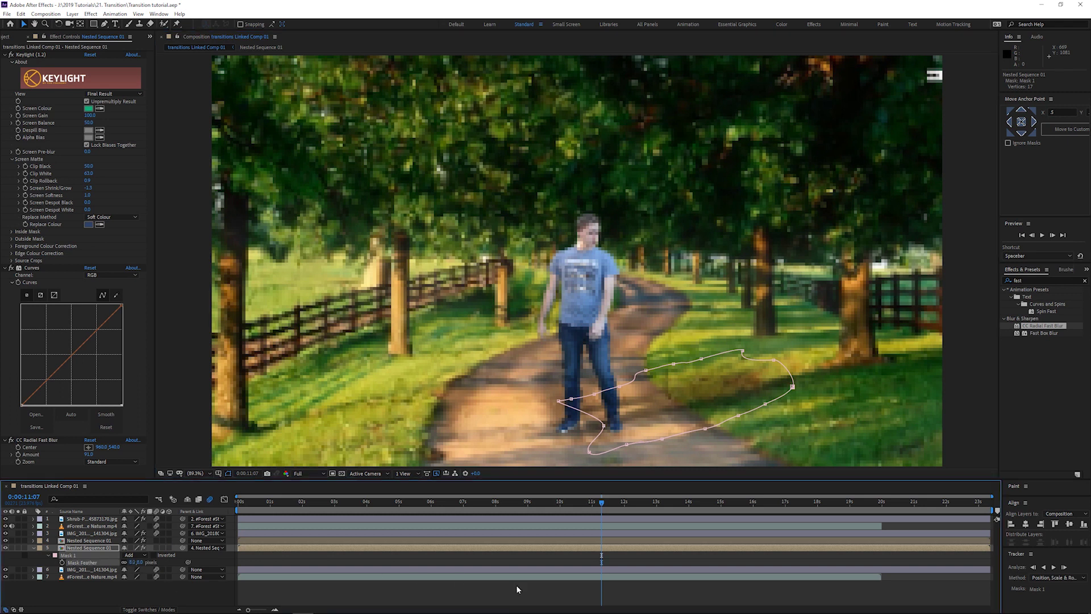
# Nudge the shadow down at 0:00:12:01 to line up with the man's feet and set a Position keyframe there
pyautogui.moveTo(602, 547); pyautogui.dragTo(626, 548)
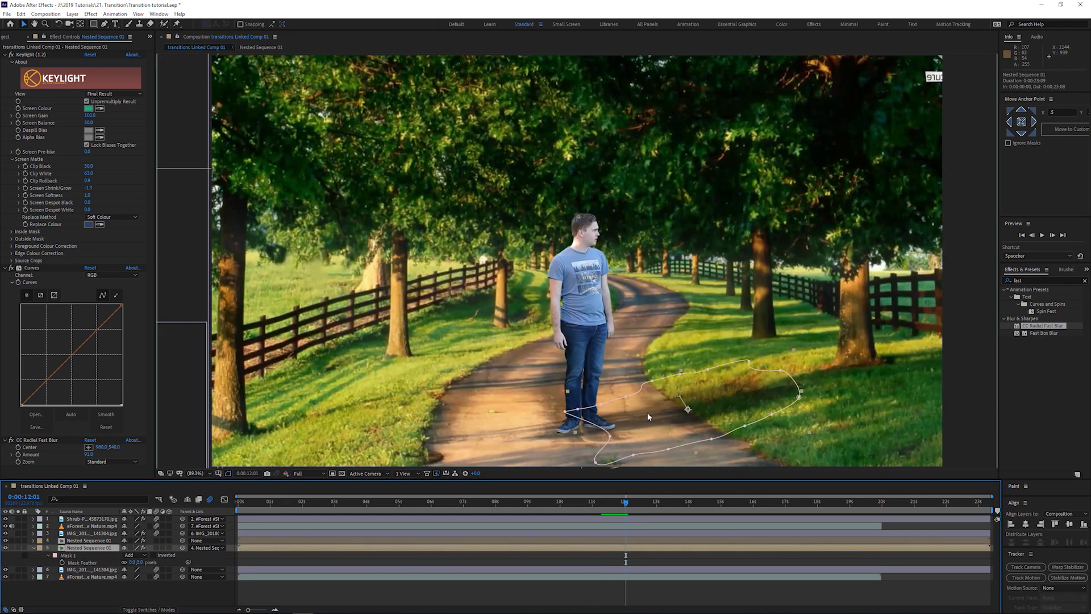
pyautogui.moveTo(647, 410); pyautogui.dragTo(647, 419)
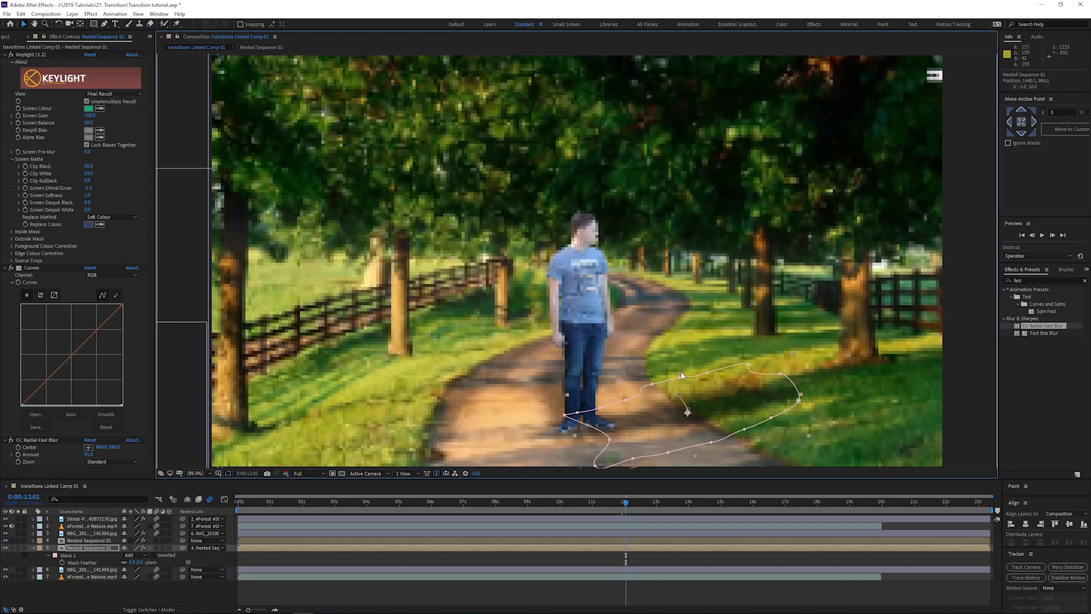
pyautogui.hotkey('alt', 'shift', 'p')
# Trim the shadow layer so it begins at 0:00:08:21, where the forest slides in
pyautogui.click(511, 509)
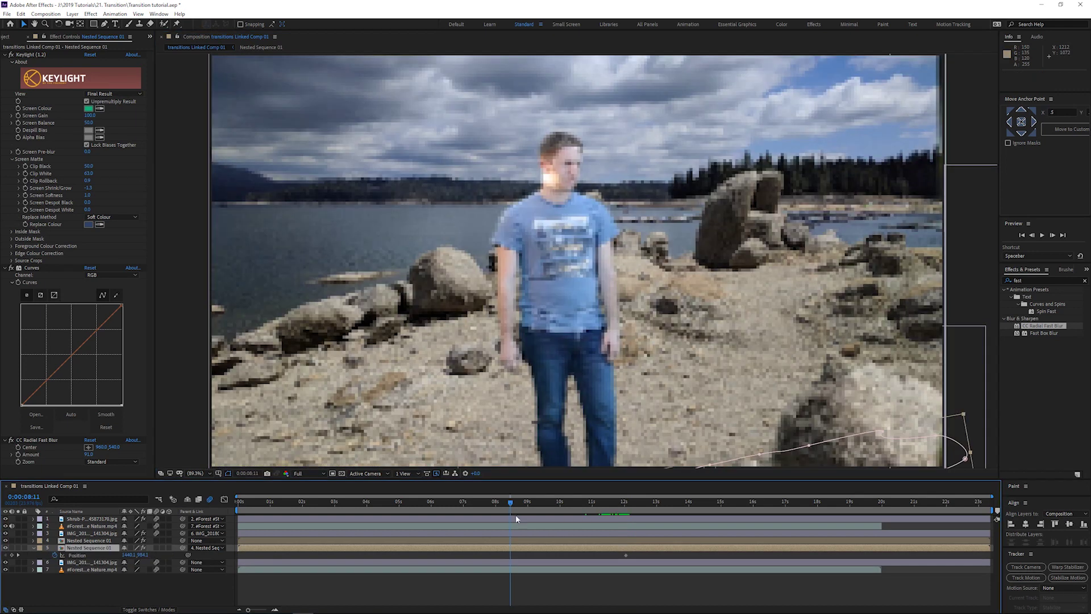
pyautogui.click(580, 511)
pyautogui.moveTo(604, 516); pyautogui.dragTo(567, 520)
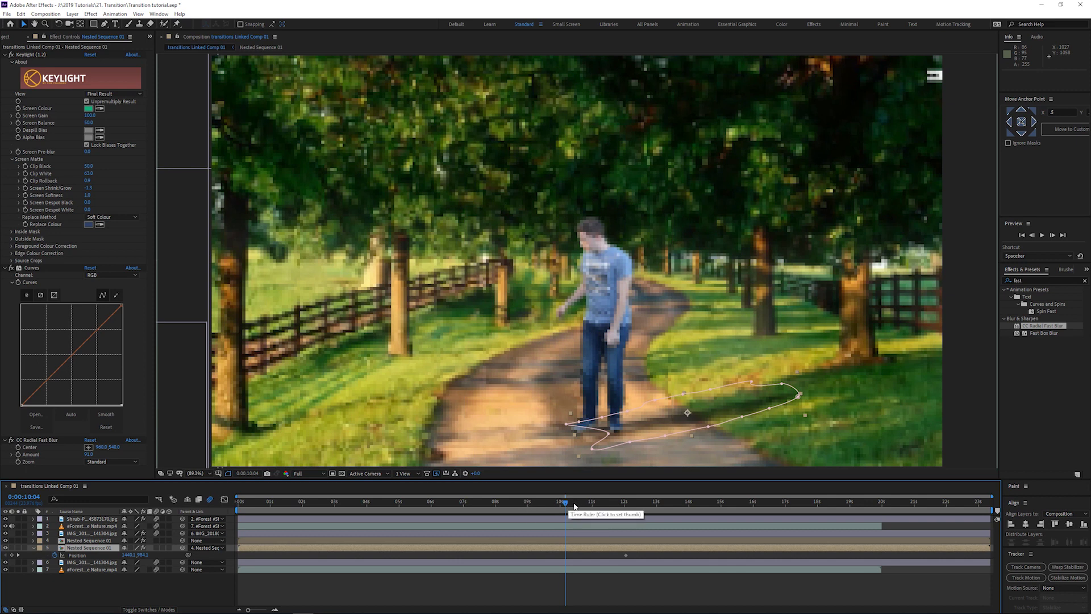
pyautogui.moveTo(566, 507); pyautogui.dragTo(524, 502)
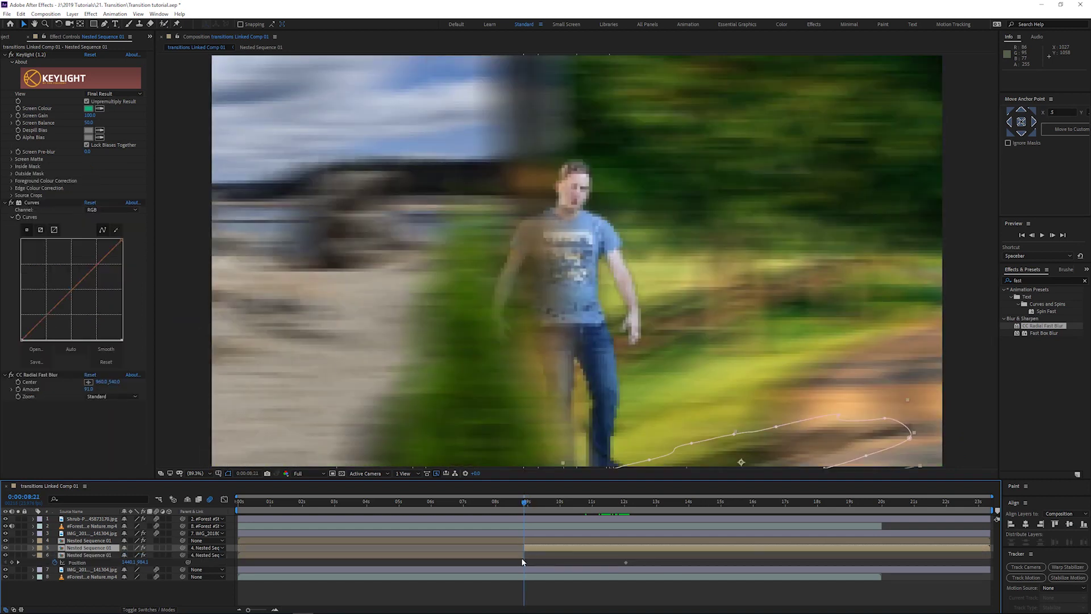
pyautogui.hotkey('ctrl', 'z')
# Scrub through the transition from 0:00:08:10 and play it from 0:00:10:05 to review the man's shadow
pyautogui.moveTo(526, 510); pyautogui.dragTo(509, 510)
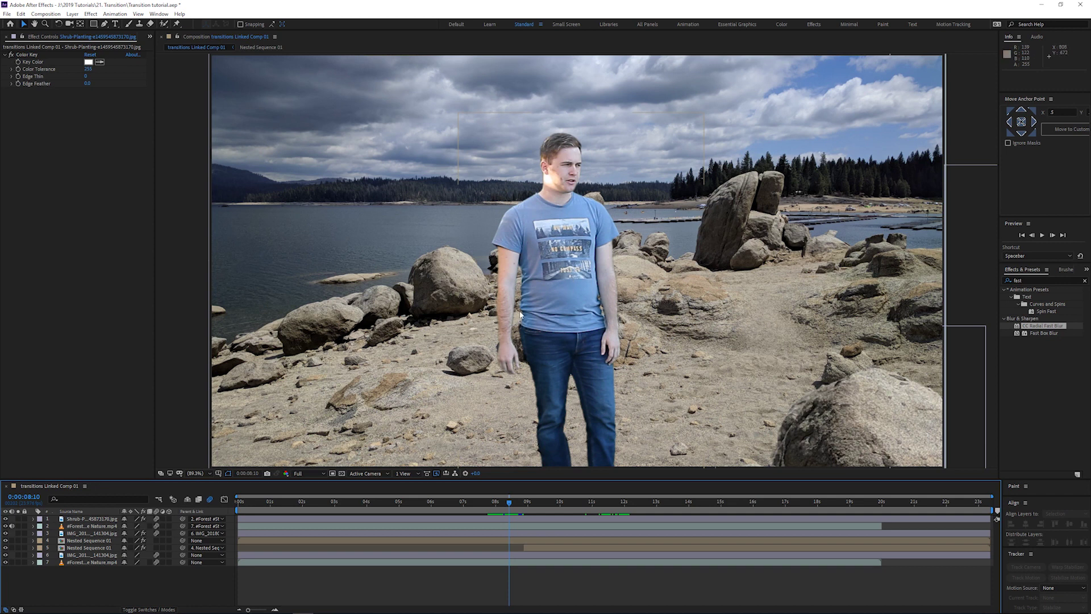
pyautogui.moveTo(509, 504); pyautogui.dragTo(566, 503)
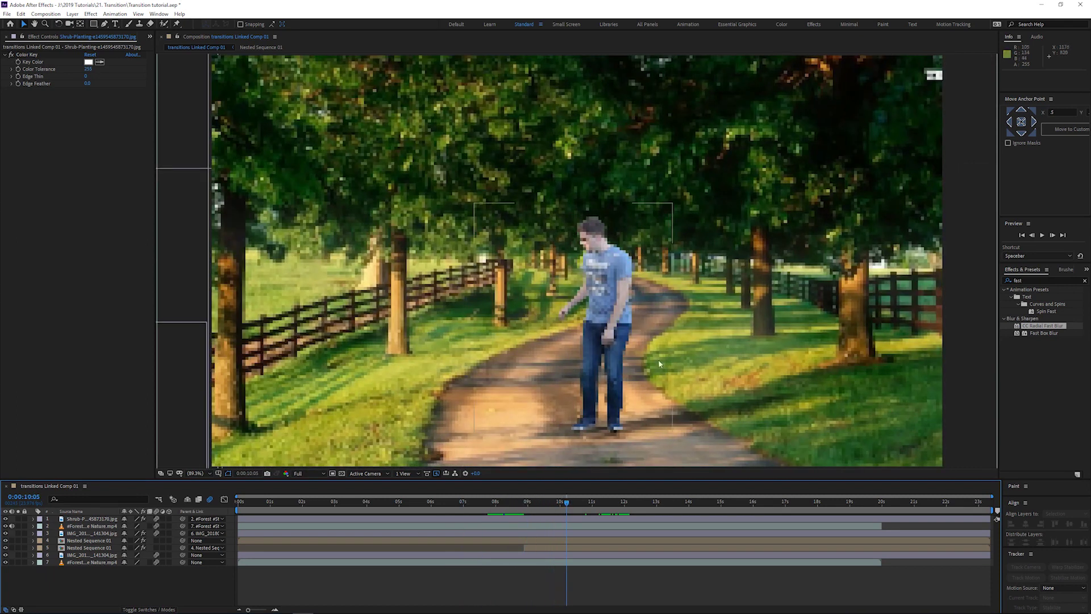
pyautogui.moveTo(569, 506); pyautogui.dragTo(570, 509)
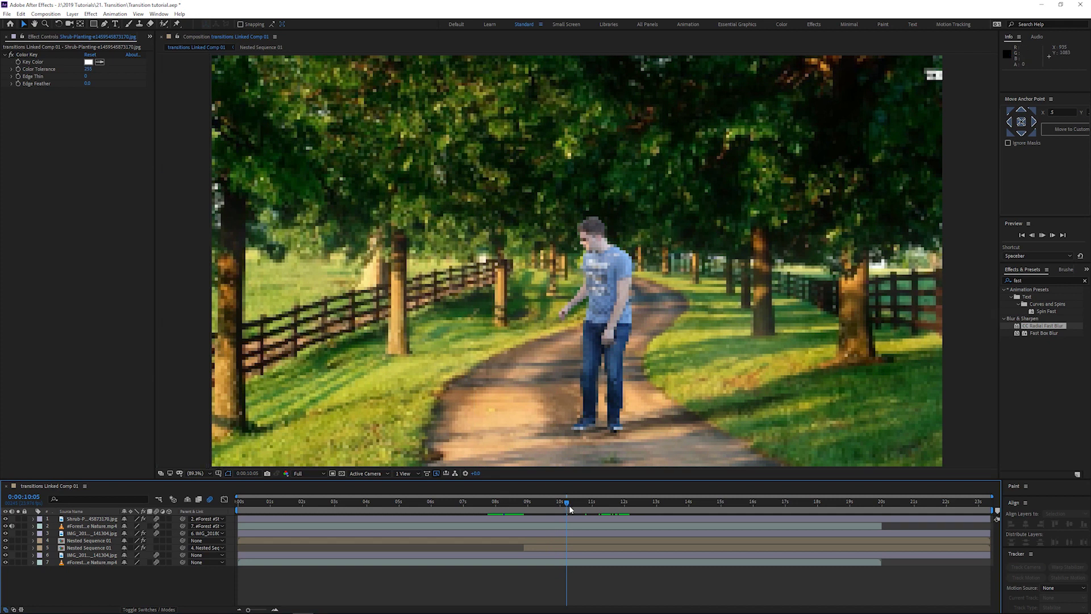
pyautogui.press('space')
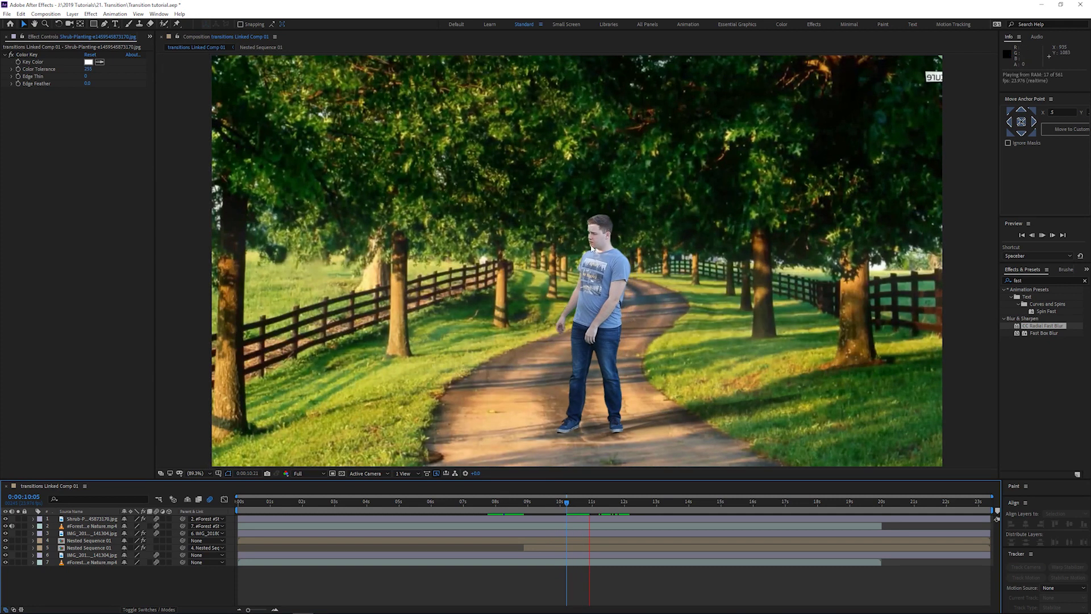
pyautogui.press('space')
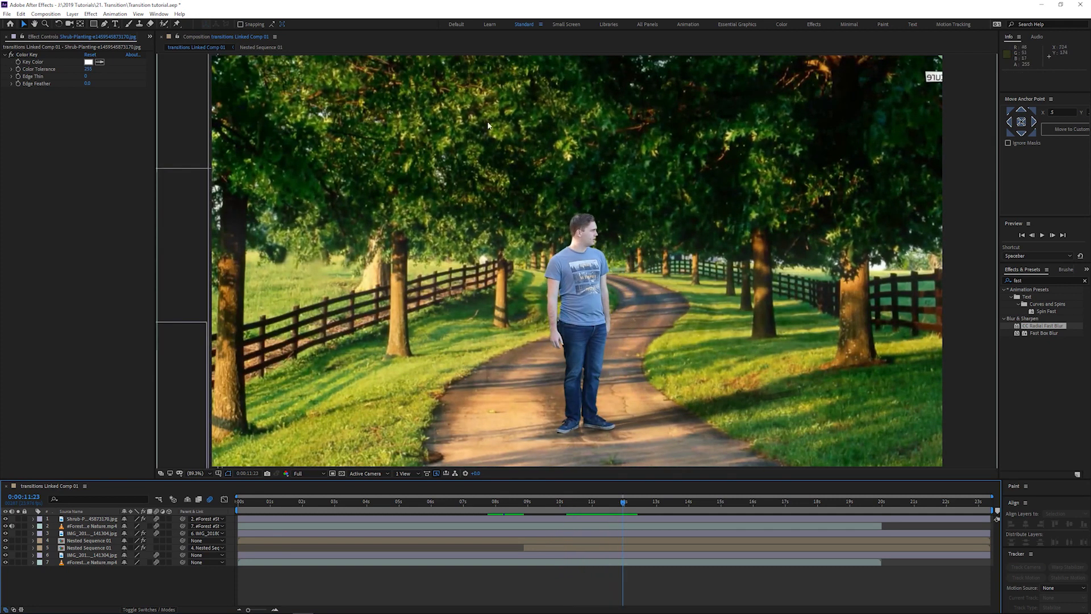
pyautogui.click(515, 502)
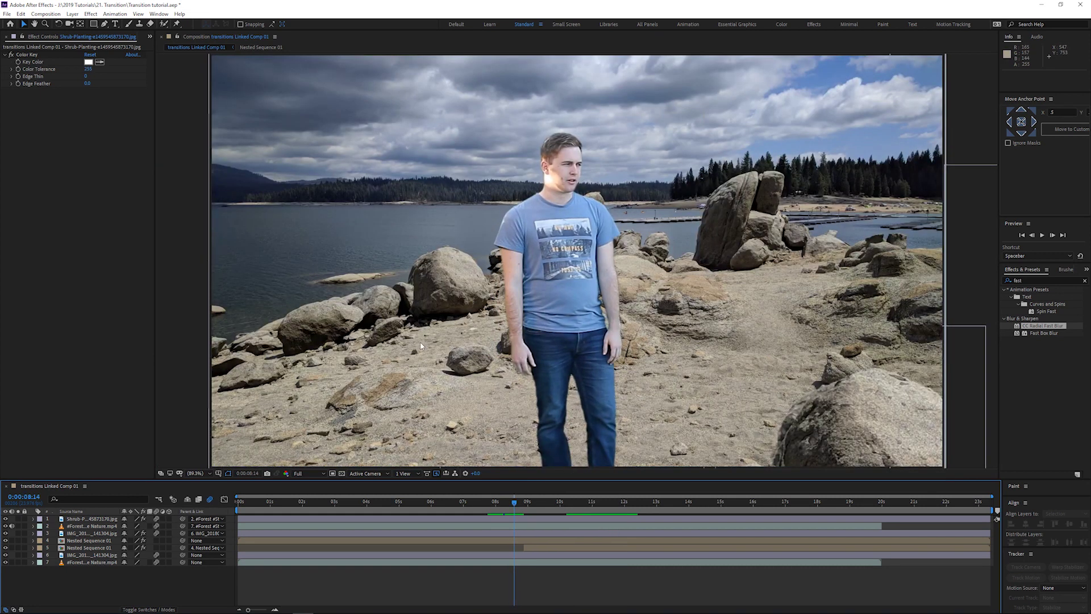
pyautogui.moveTo(515, 503)
pyautogui.mouseDown()
pyautogui.moveTo(531, 502)
pyautogui.moveTo(517, 502)
pyautogui.mouseUp()
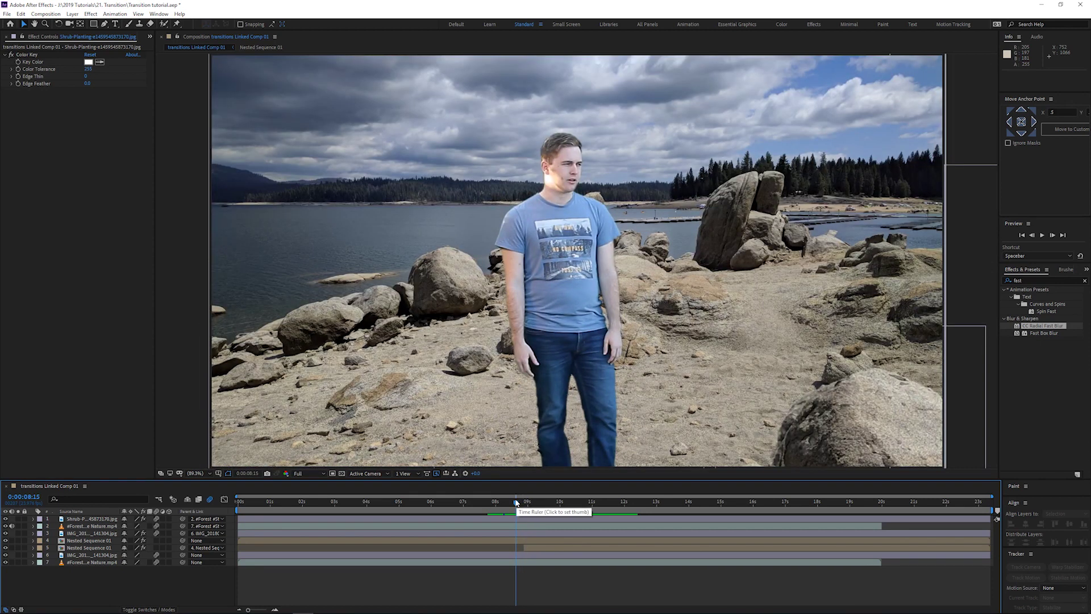
# Apply the Curves effect to the man's upper Nested Sequence 01 layer and raise its Blue channel midtones slightly
pyautogui.click(103, 540)
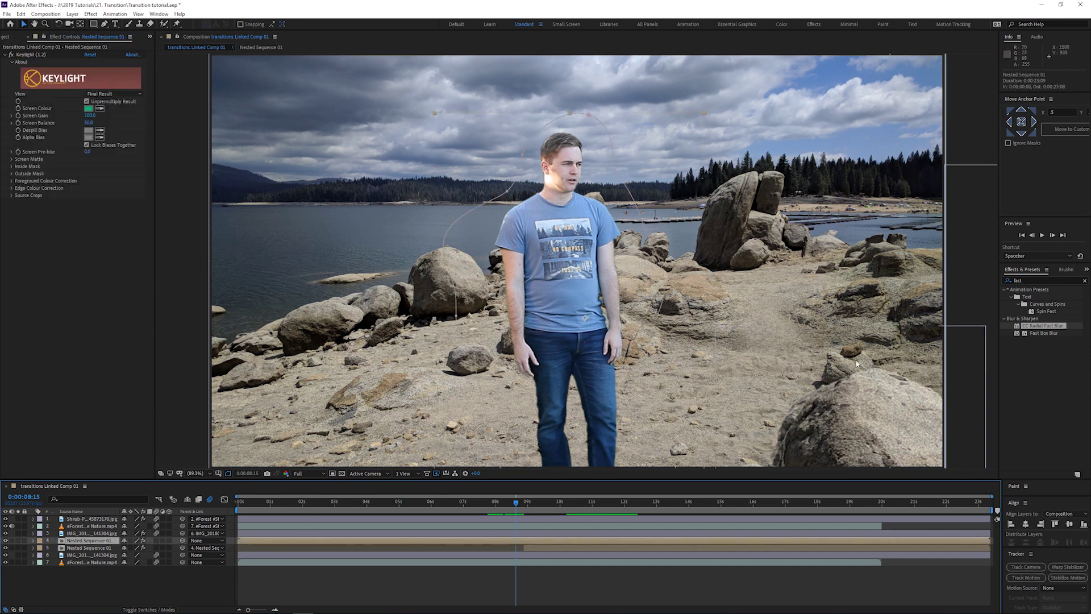
pyautogui.click(1038, 281)
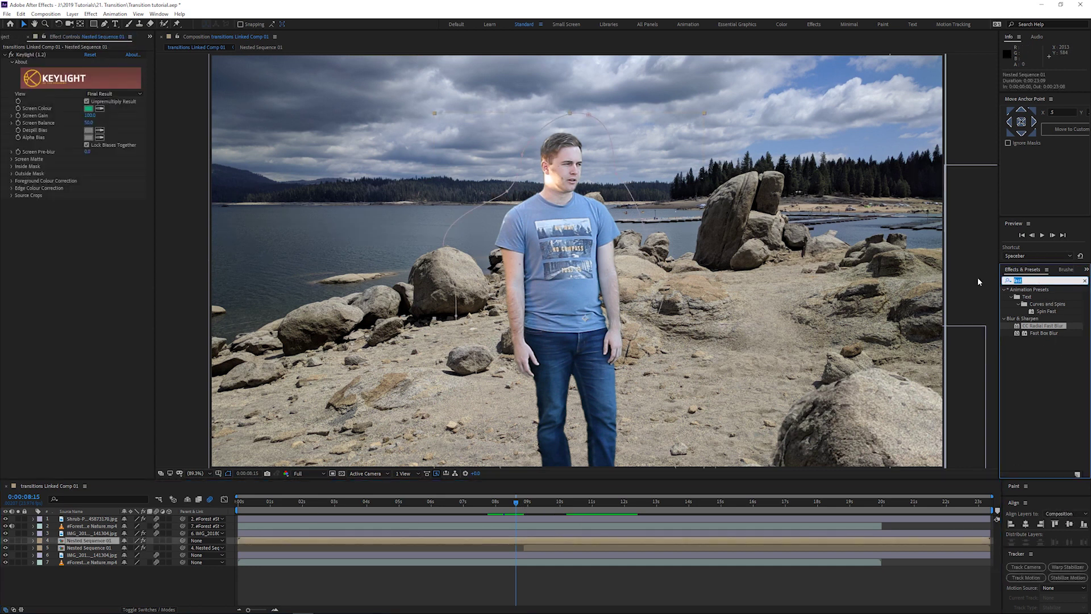
pyautogui.write('curv')
pyautogui.moveTo(1037, 318); pyautogui.dragTo(125, 282)
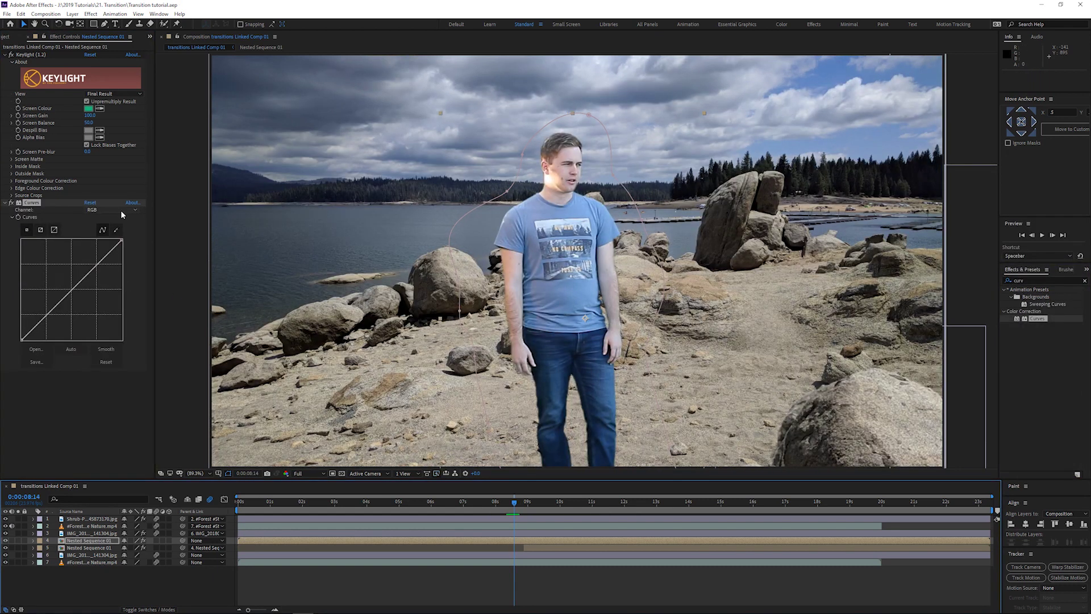
pyautogui.click(121, 210)
pyautogui.click(110, 248)
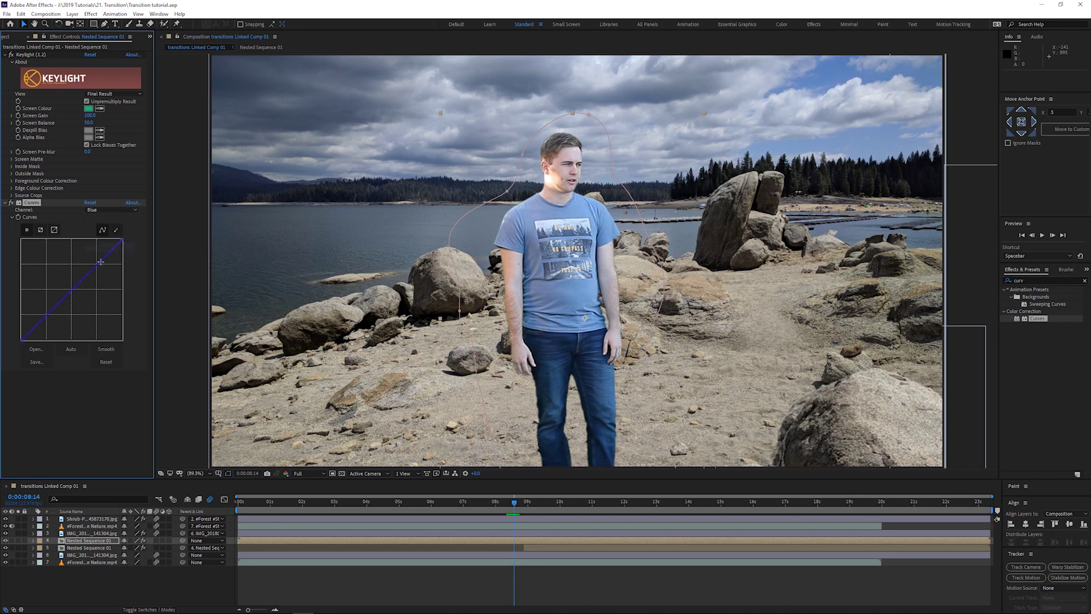
pyautogui.click(78, 285)
# Bend the RGB curve on the man's layer downward to darken his midtones and shadows
pyautogui.click(114, 210)
pyautogui.click(109, 216)
pyautogui.moveTo(99, 264); pyautogui.dragTo(101, 267)
pyautogui.moveTo(26, 336); pyautogui.dragTo(31, 337)
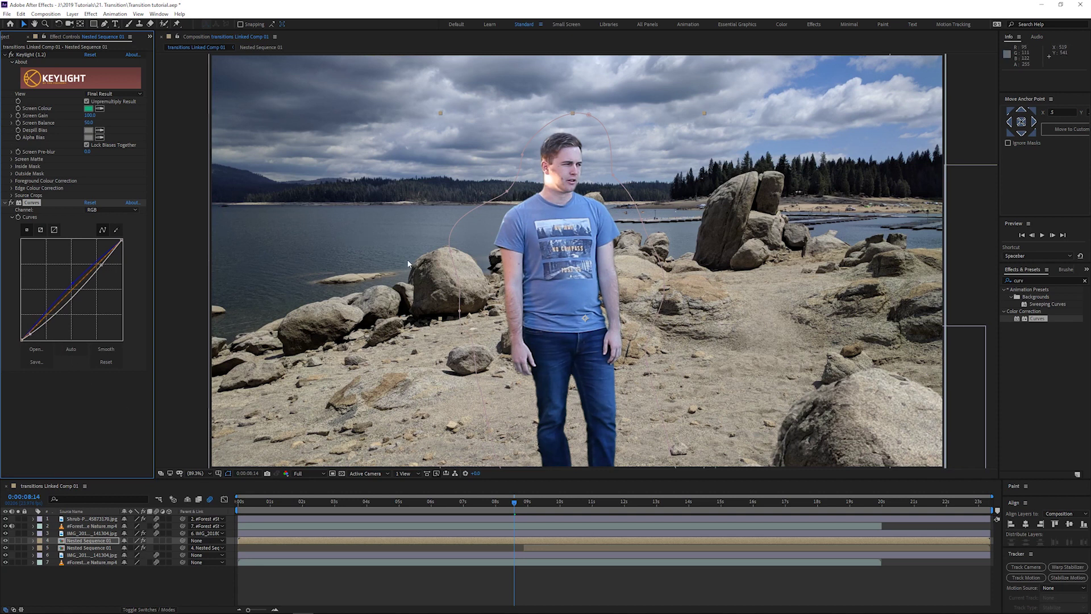
# Fine-tune the Green and Red curve midtones on the man's layer and compare him with and without the Curves effect
pyautogui.click(124, 209)
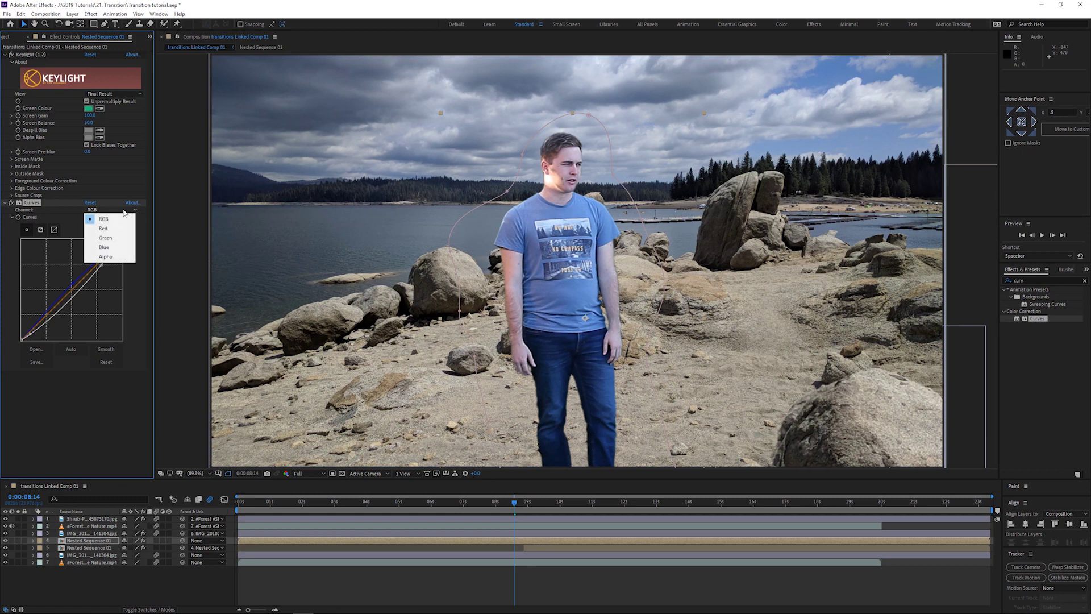
pyautogui.click(105, 238)
pyautogui.moveTo(74, 284); pyautogui.dragTo(74, 287)
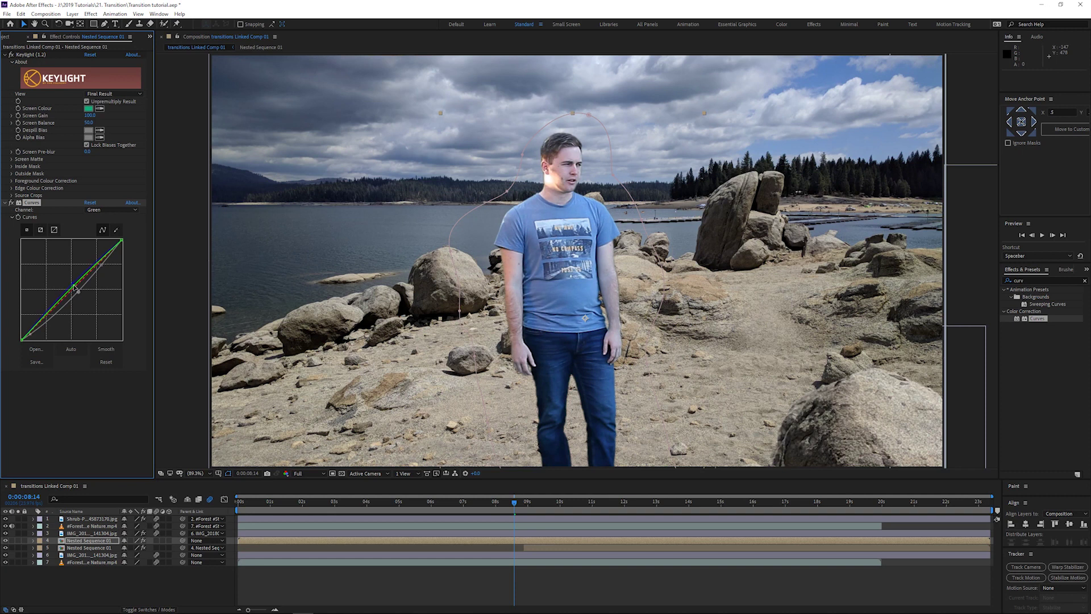
pyautogui.click(108, 229)
pyautogui.moveTo(76, 288); pyautogui.dragTo(74, 285)
pyautogui.click(207, 576)
pyautogui.click(12, 203)
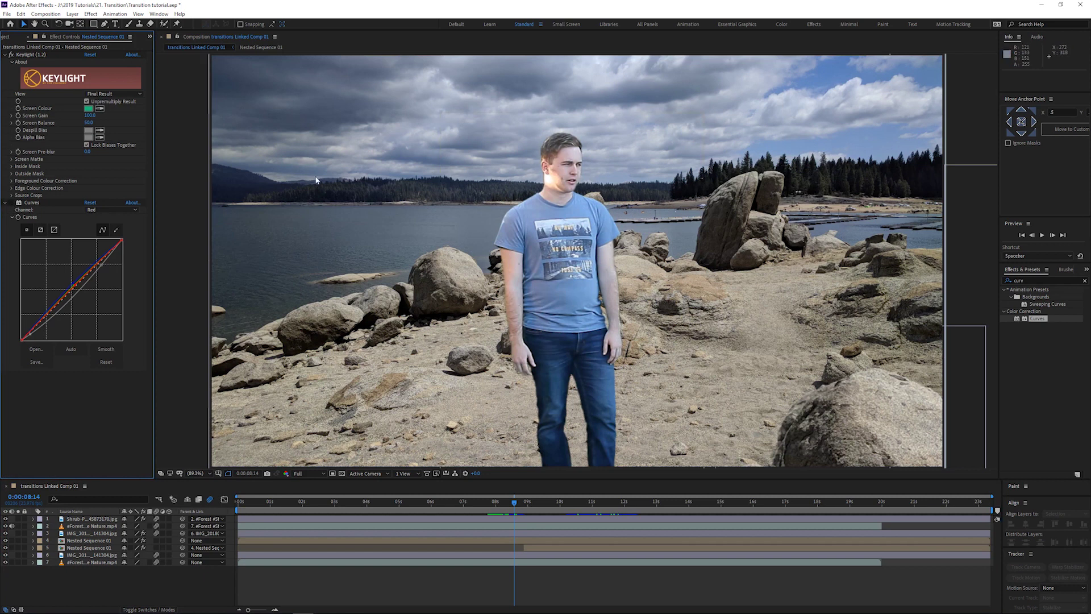
pyautogui.click(11, 203)
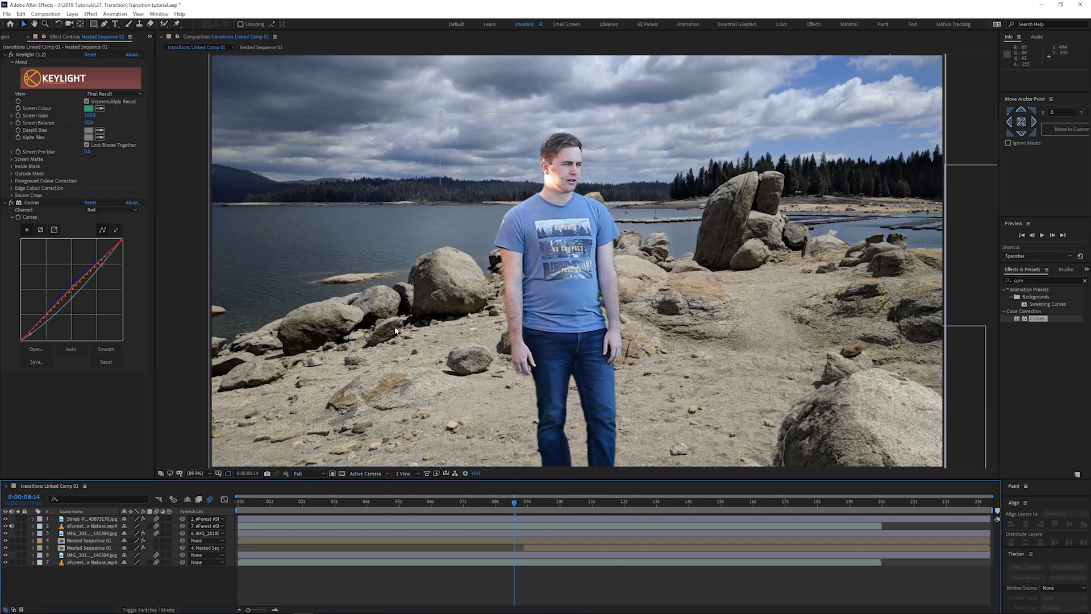
# Add an adjustment layer above all other layers and apply the Curves effect to it
pyautogui.rightClick(511, 593)
pyautogui.moveTo(531, 497)
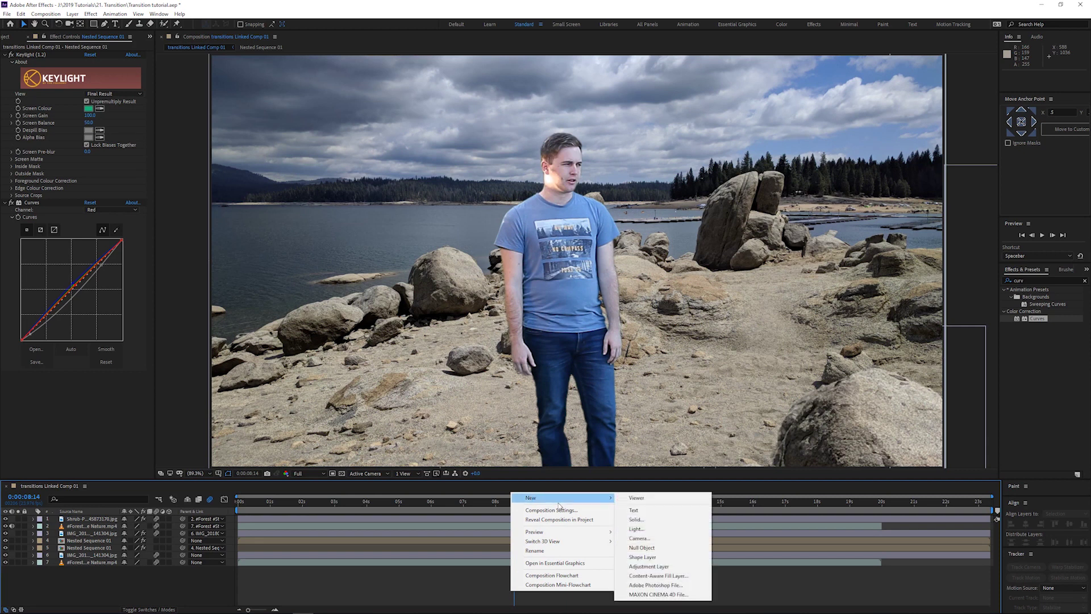
pyautogui.click(649, 566)
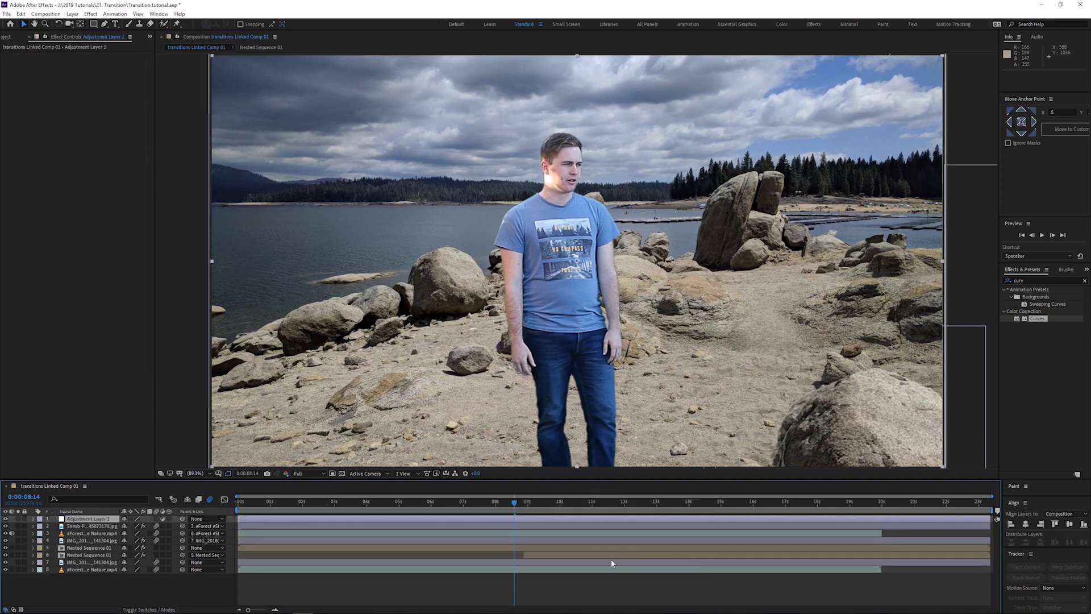
pyautogui.moveTo(1043, 323); pyautogui.dragTo(501, 337)
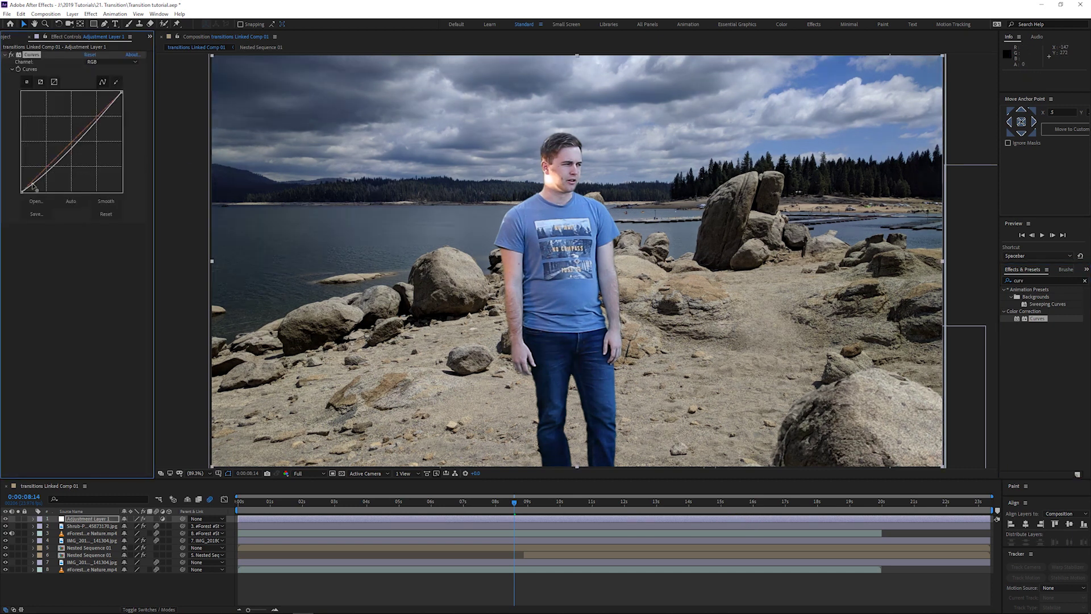
# Shape the adjustment layer's RGB curve into a gentle contrast S-curve and compare the lakeside shot with and without the effect
pyautogui.moveTo(44, 168); pyautogui.dragTo(43, 173)
pyautogui.hotkey('ctrl', '1')
pyautogui.moveTo(97, 117); pyautogui.dragTo(98, 115)
pyautogui.click(109, 62)
pyautogui.click(107, 69)
pyautogui.moveTo(100, 119); pyautogui.dragTo(97, 117)
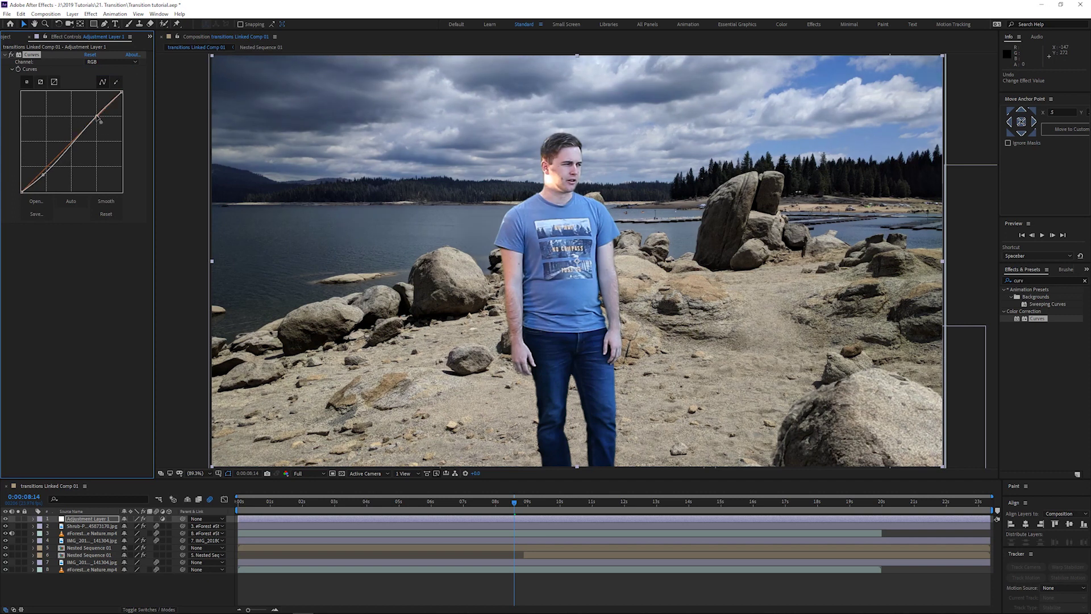
pyautogui.moveTo(97, 117); pyautogui.dragTo(88, 122)
pyautogui.moveTo(43, 174); pyautogui.dragTo(51, 167)
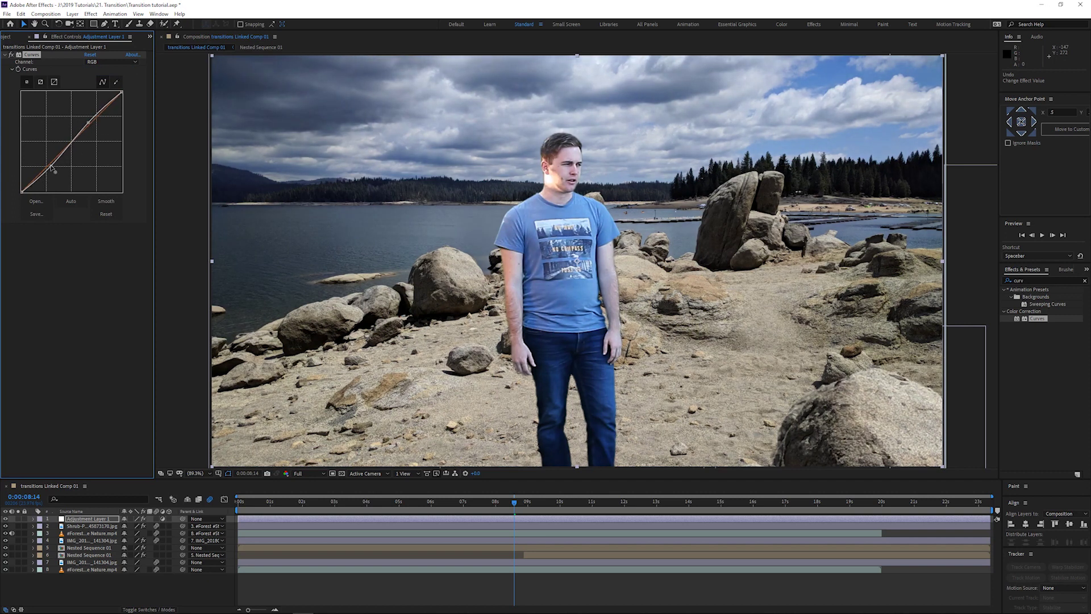
pyautogui.click(10, 55)
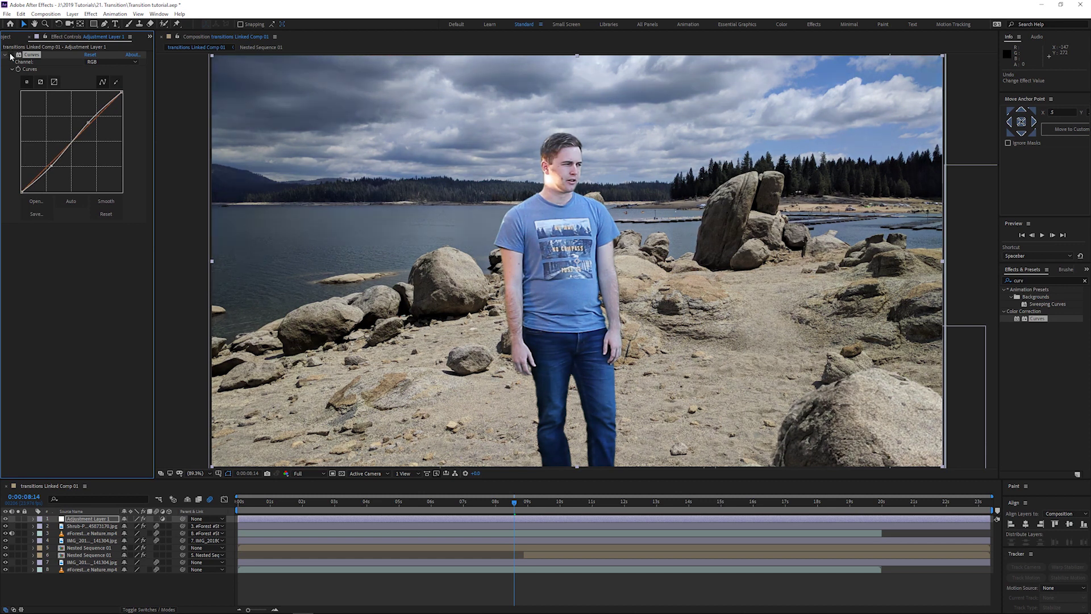
pyautogui.click(11, 55)
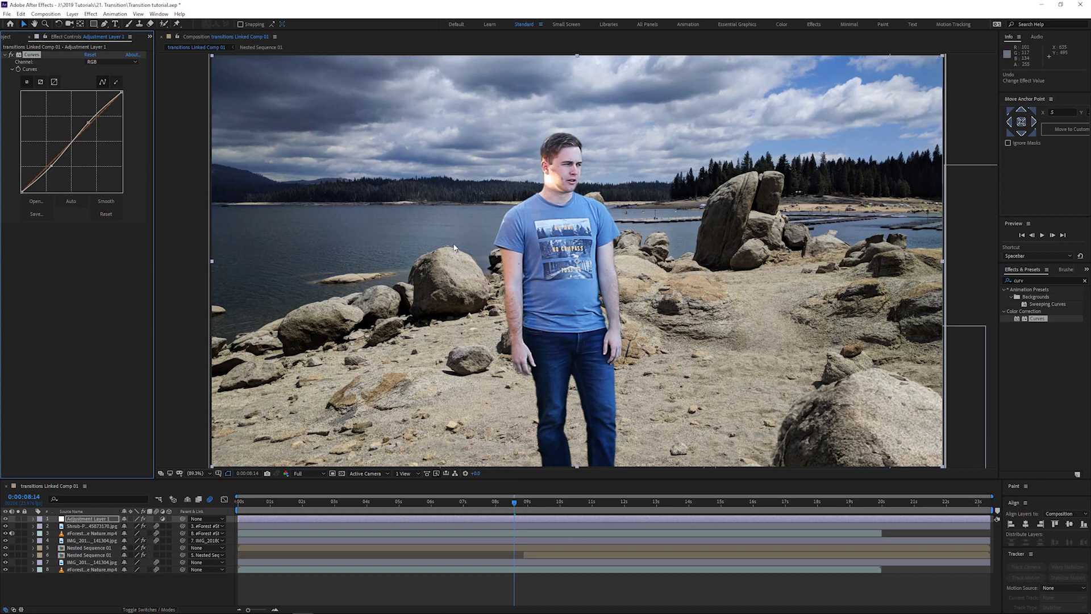
# Set a starting keyframe for the Curves effect on the man's upper Nested Sequence 01 layer at 0:00:08:21
pyautogui.moveTo(516, 505); pyautogui.dragTo(536, 508)
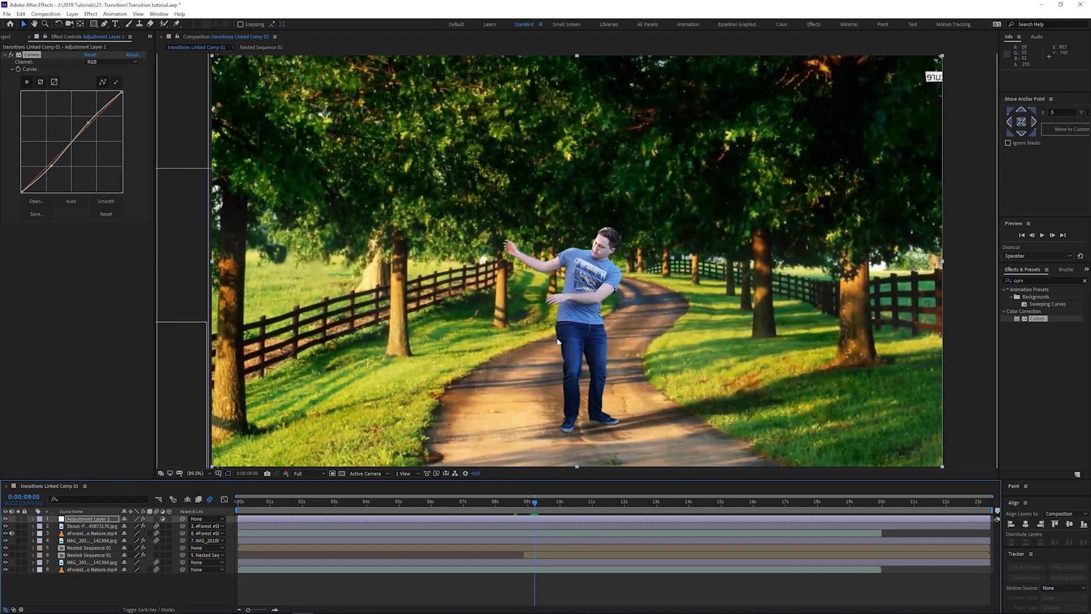
pyautogui.click(523, 547)
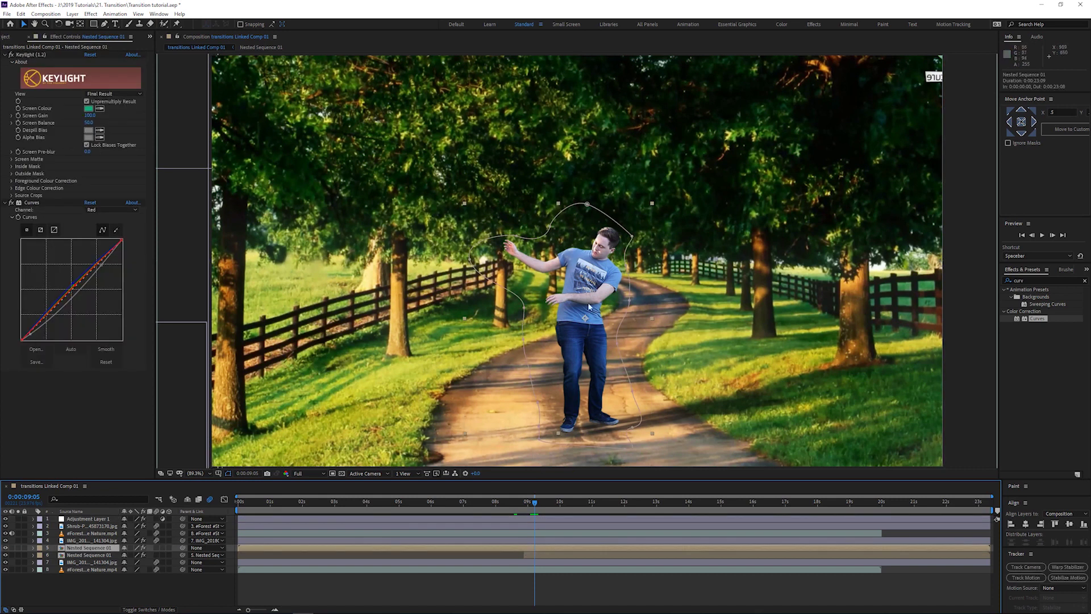
pyautogui.moveTo(535, 503); pyautogui.dragTo(525, 505)
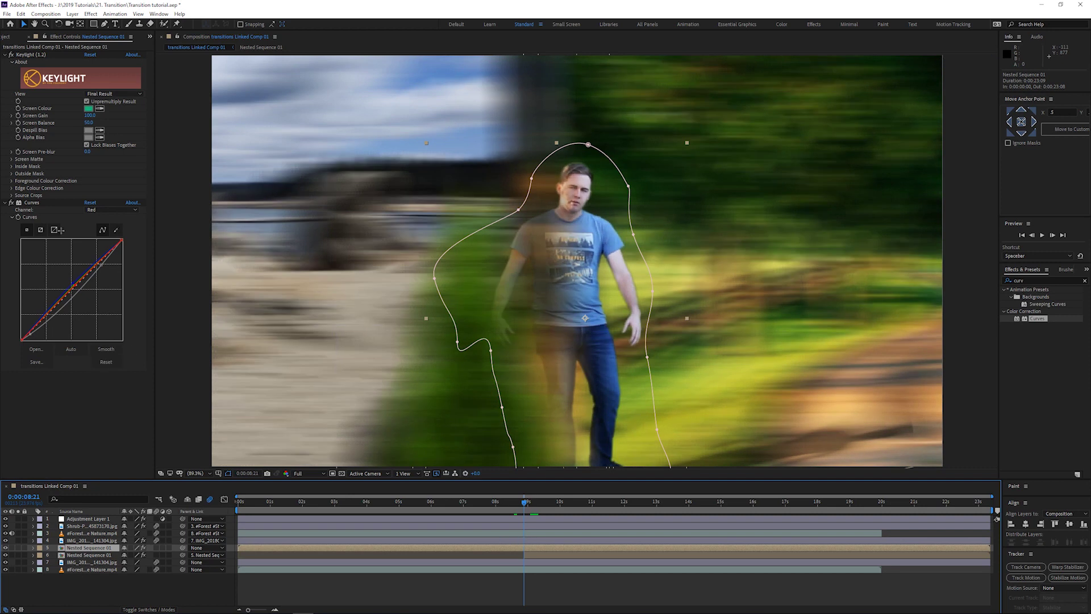
pyautogui.click(20, 220)
# At 0:00:09:03, raise the Green and Red curve midtones on the man's layer and lower the Blue channel slightly
pyautogui.click(525, 504)
pyautogui.moveTo(525, 503); pyautogui.dragTo(532, 503)
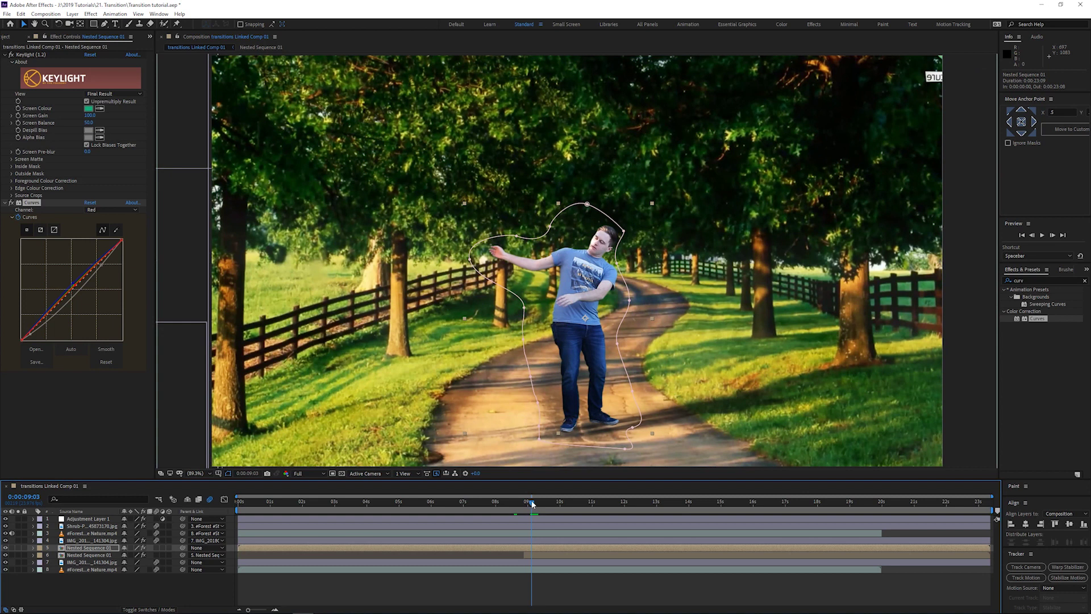
pyautogui.click(93, 211)
pyautogui.click(94, 233)
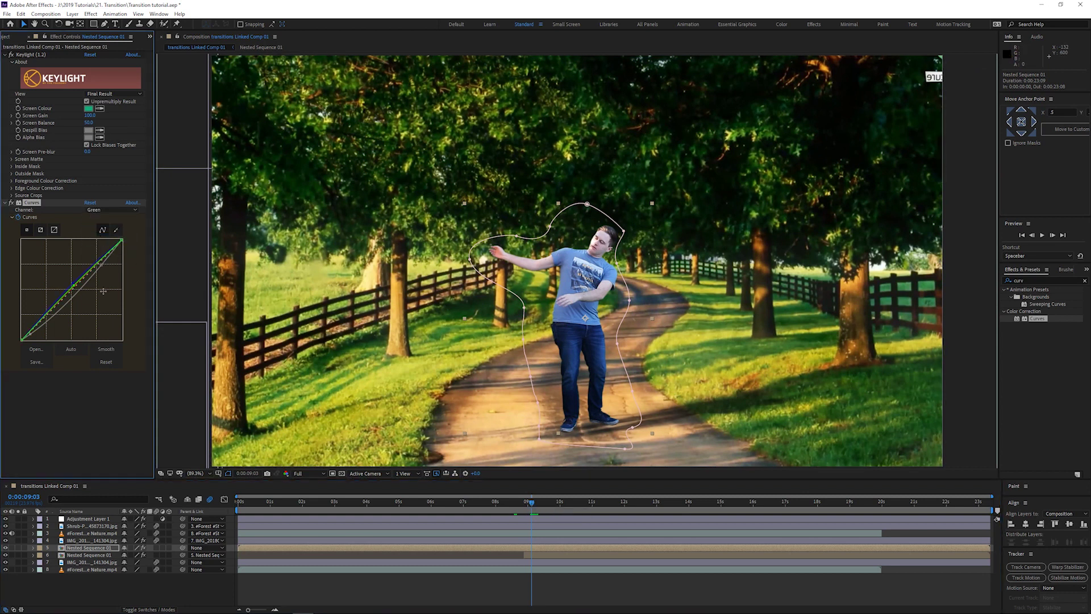
pyautogui.moveTo(73, 285); pyautogui.dragTo(71, 283)
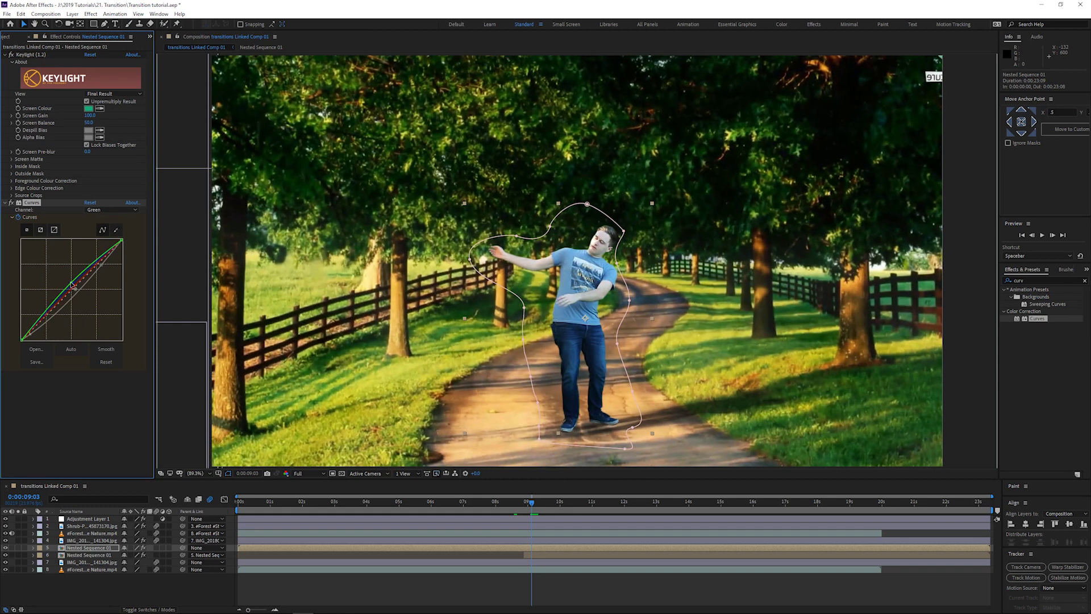
pyautogui.click(108, 209)
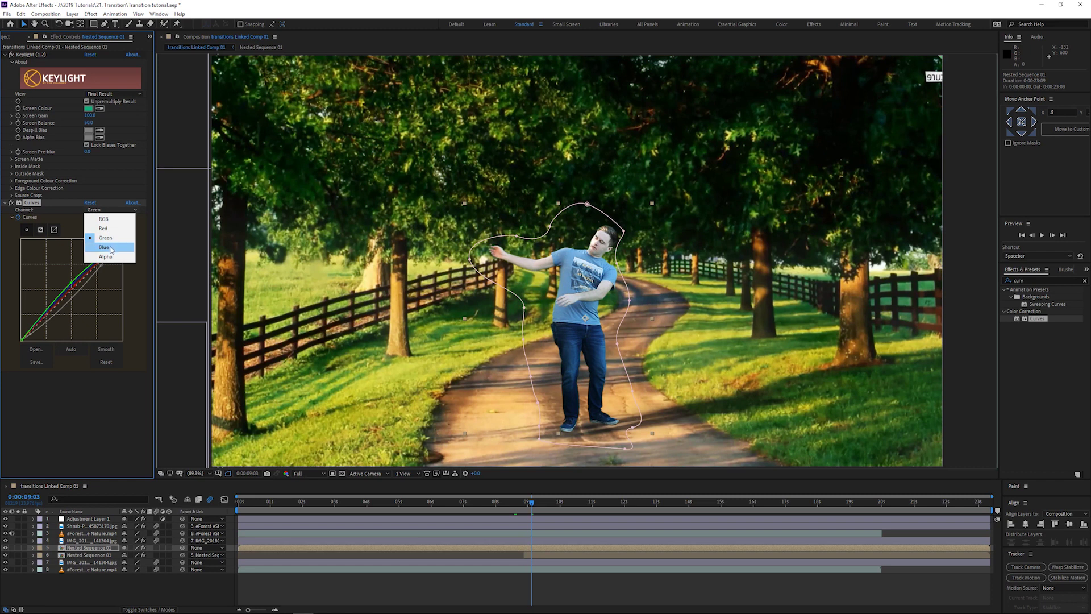
pyautogui.click(108, 225)
pyautogui.moveTo(75, 284); pyautogui.dragTo(69, 282)
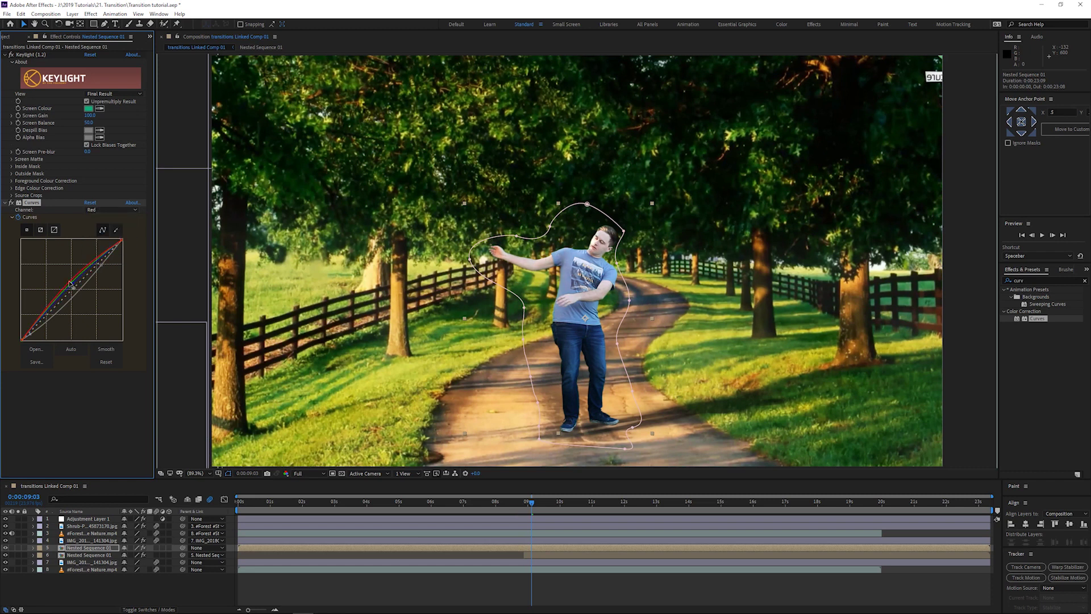
pyautogui.click(108, 210)
pyautogui.click(108, 247)
# Bend the RGB curve on the man's layer further down in the shadows and highlights, and check it against the uncorrected look
pyautogui.click(110, 210)
pyautogui.click(104, 219)
pyautogui.moveTo(30, 336); pyautogui.dragTo(40, 326)
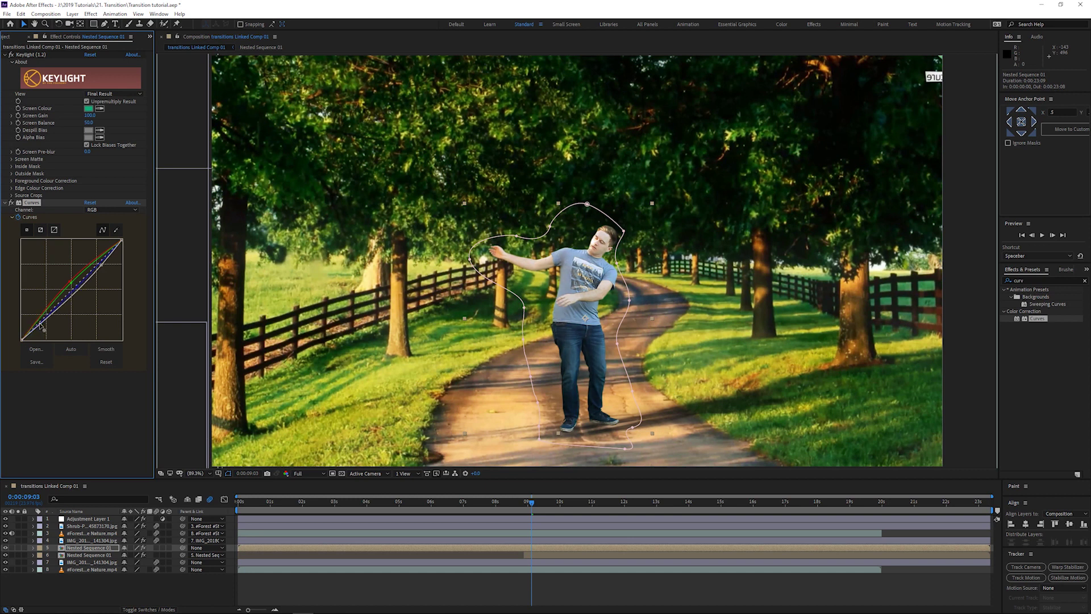
pyautogui.moveTo(100, 265); pyautogui.dragTo(104, 273)
pyautogui.click(11, 203)
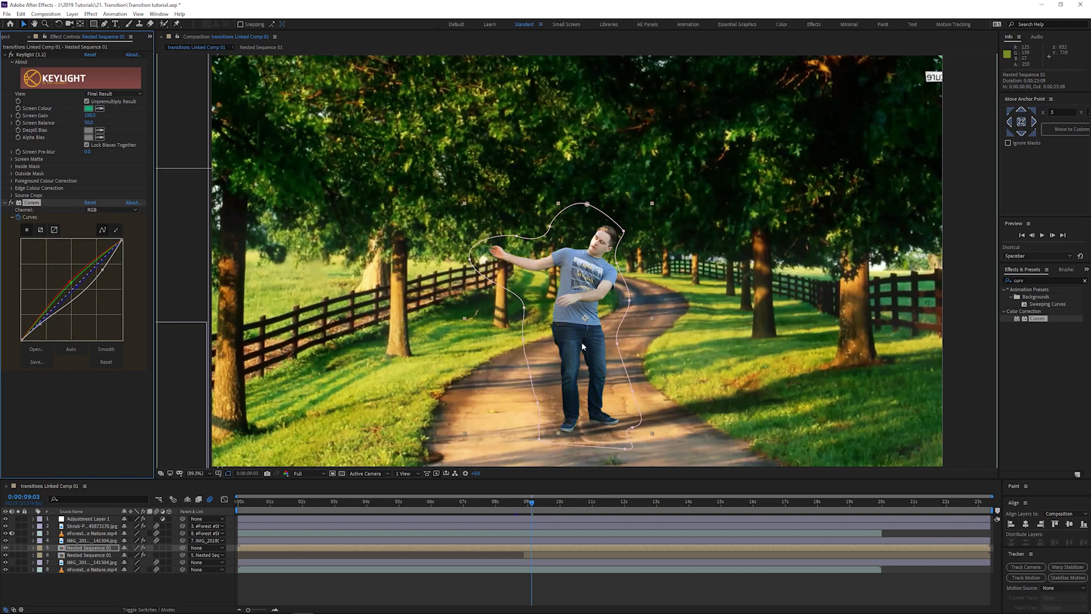
# Compare the forest shot with and without Adjustment Layer 1
pyautogui.click(73, 518)
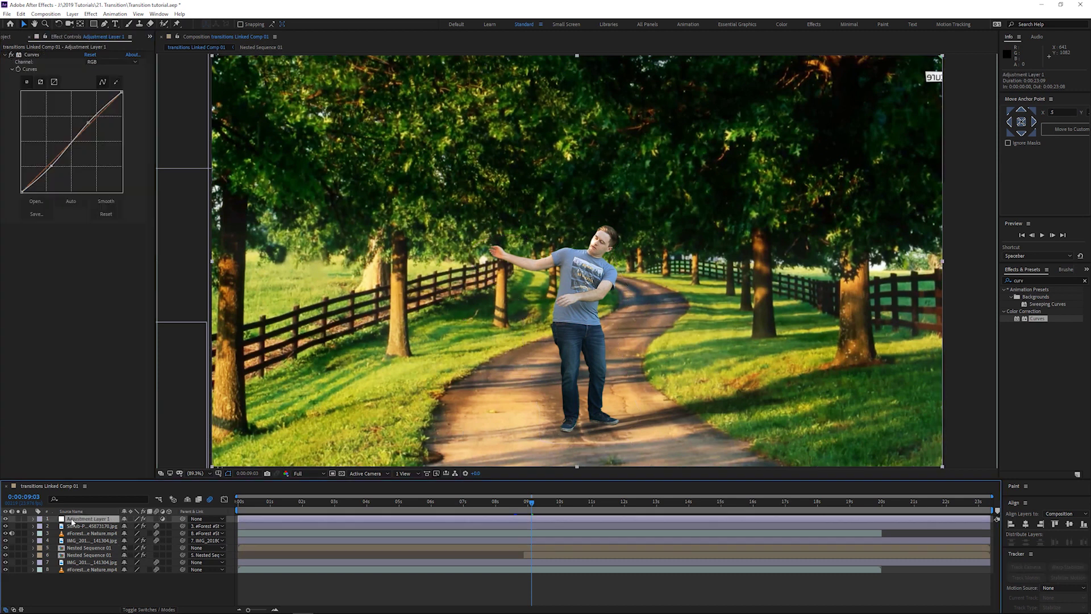
pyautogui.click(6, 518)
pyautogui.click(5, 519)
pyautogui.click(5, 519)
pyautogui.click(5, 519)
# Reveal the keyframes of the man's layer and move its second Curves keyframe to 0:00:08:22
pyautogui.click(339, 548)
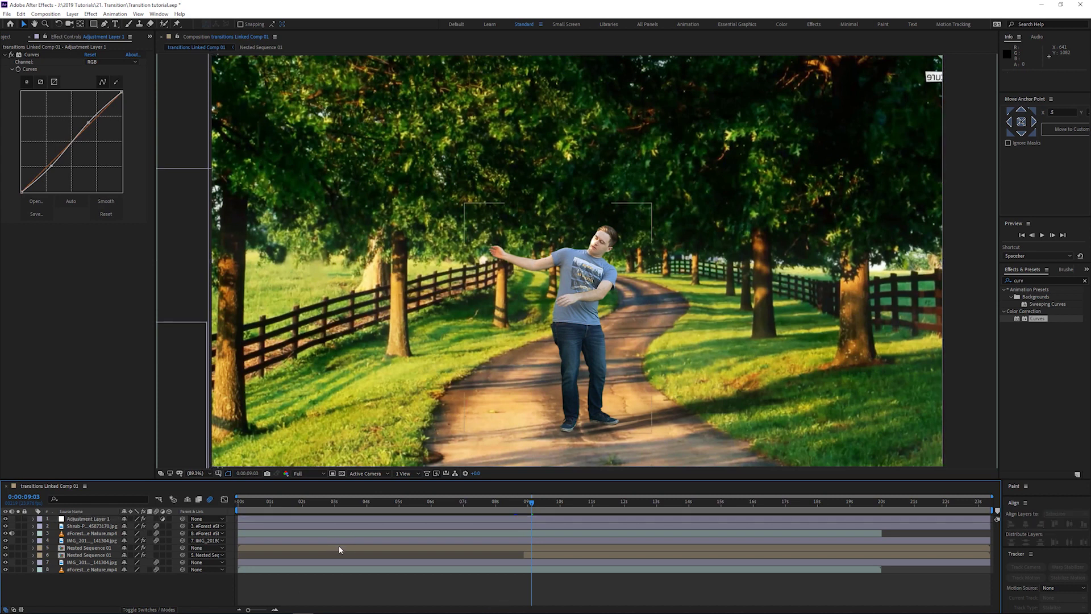
pyautogui.press('u')
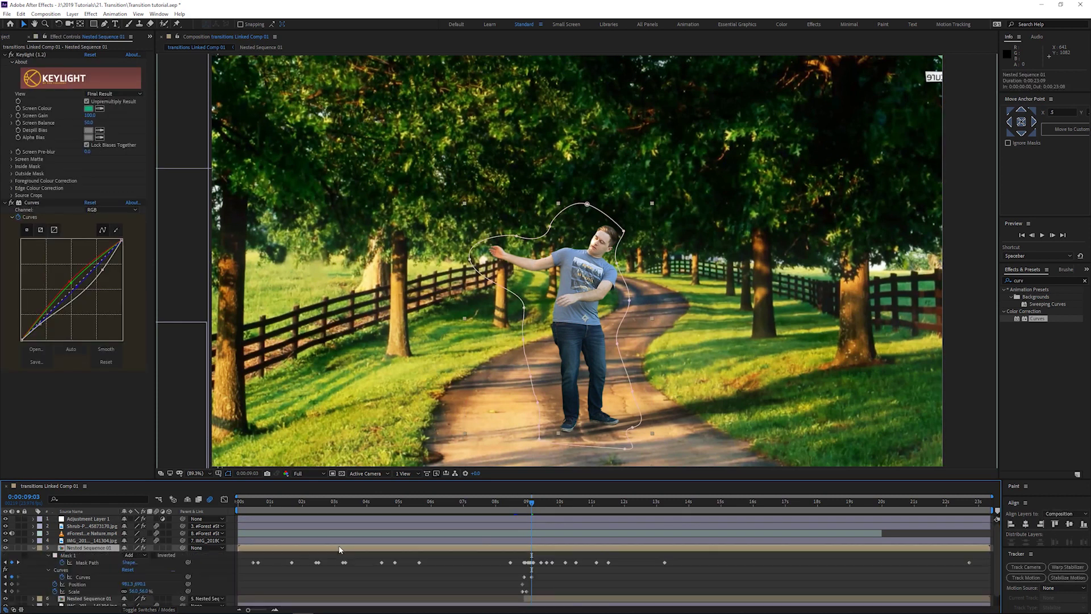
pyautogui.click(61, 570)
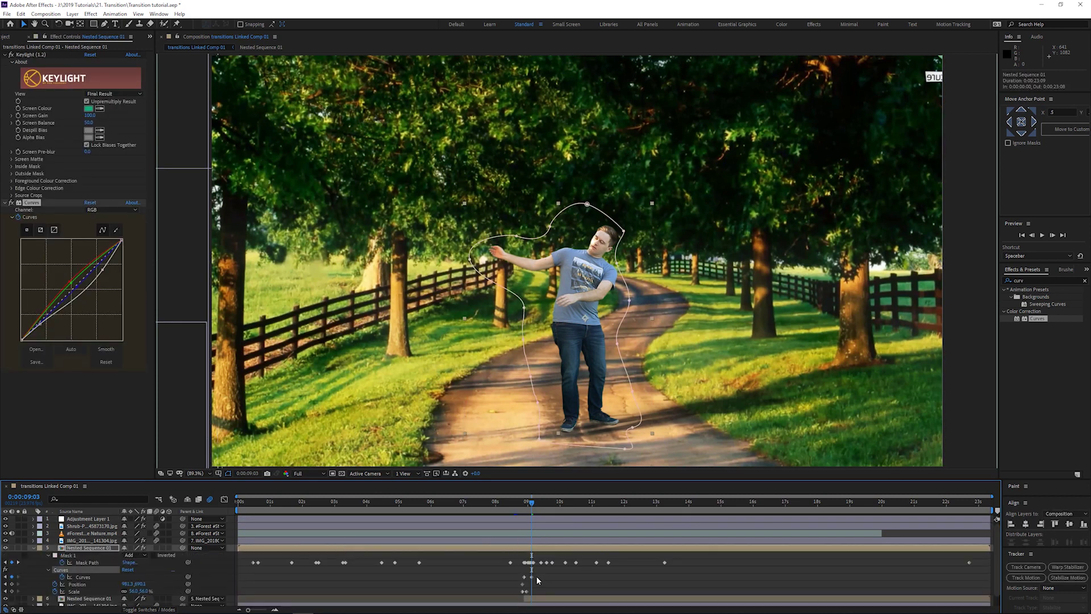
pyautogui.press('=')
pyautogui.press('=')
pyautogui.press('=')
pyautogui.moveTo(528, 505); pyautogui.dragTo(481, 508)
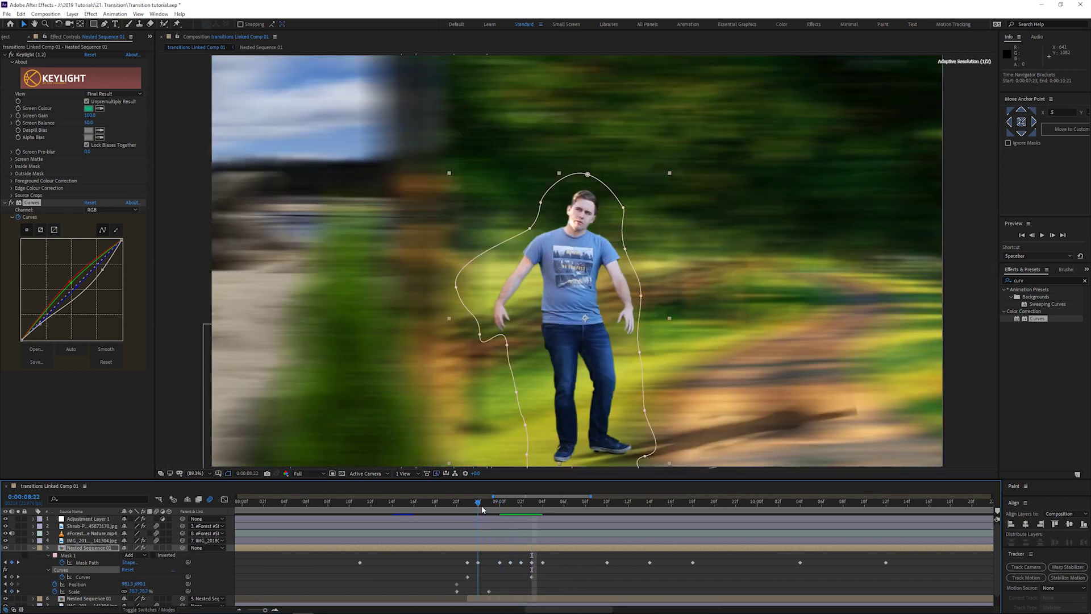
pyautogui.hotkey('ctrl', 'v')
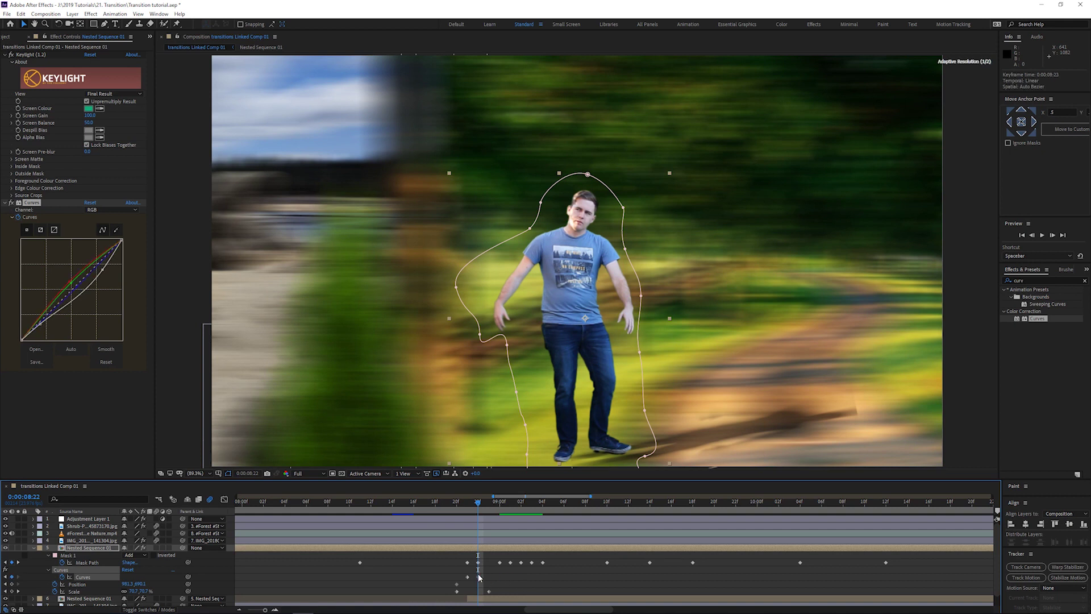
# Scrub across the slide and play it from 0:00:07:23 to review the man's animated colour change
pyautogui.click(466, 504)
pyautogui.moveTo(466, 504); pyautogui.dragTo(507, 505)
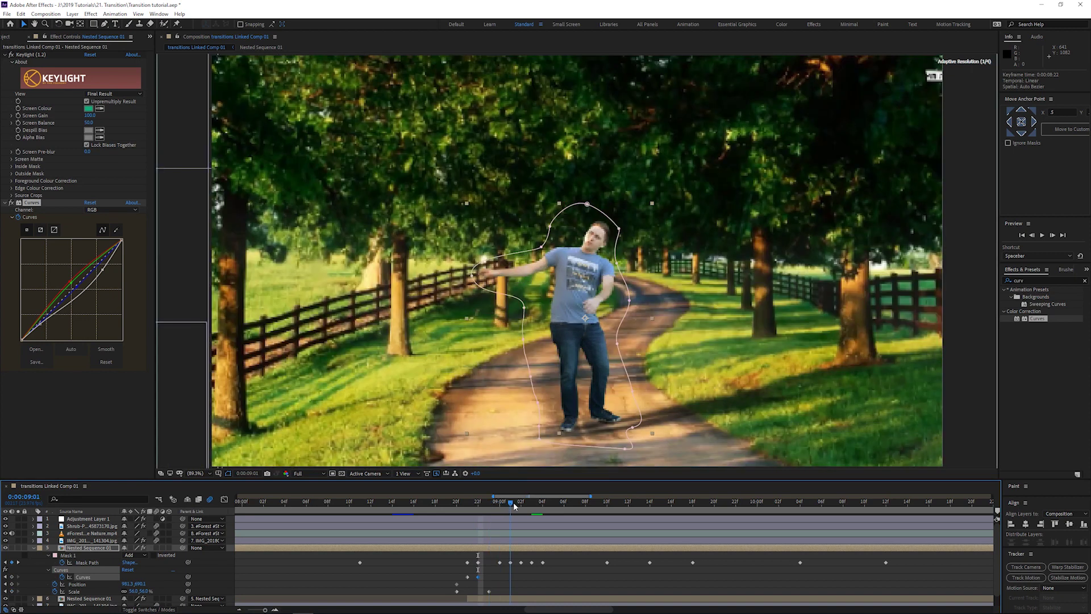
pyautogui.press('-')
pyautogui.press('-')
pyautogui.press('space')
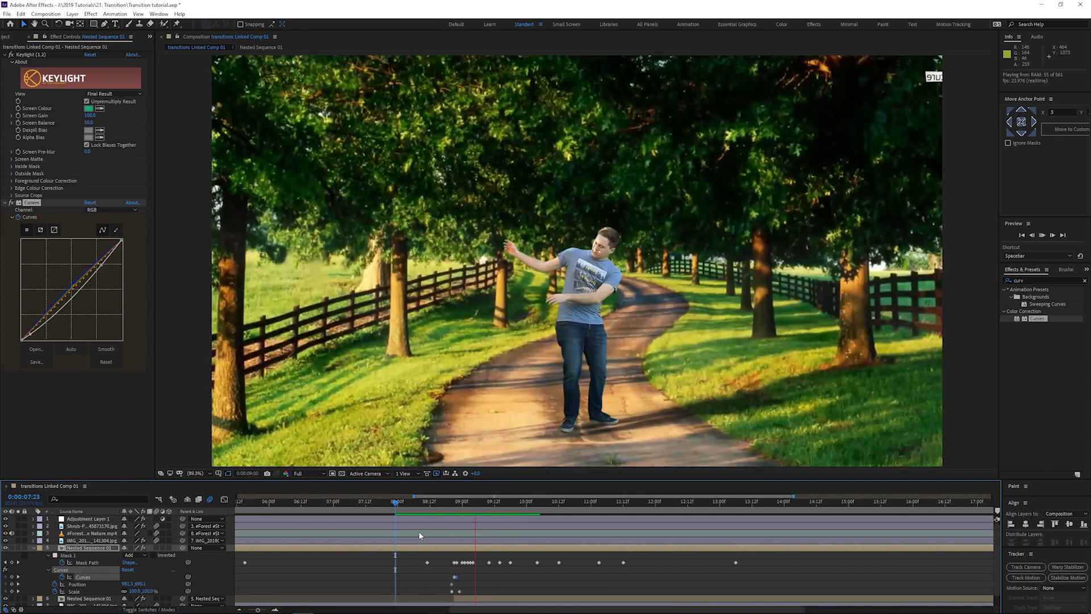
pyautogui.press('space')
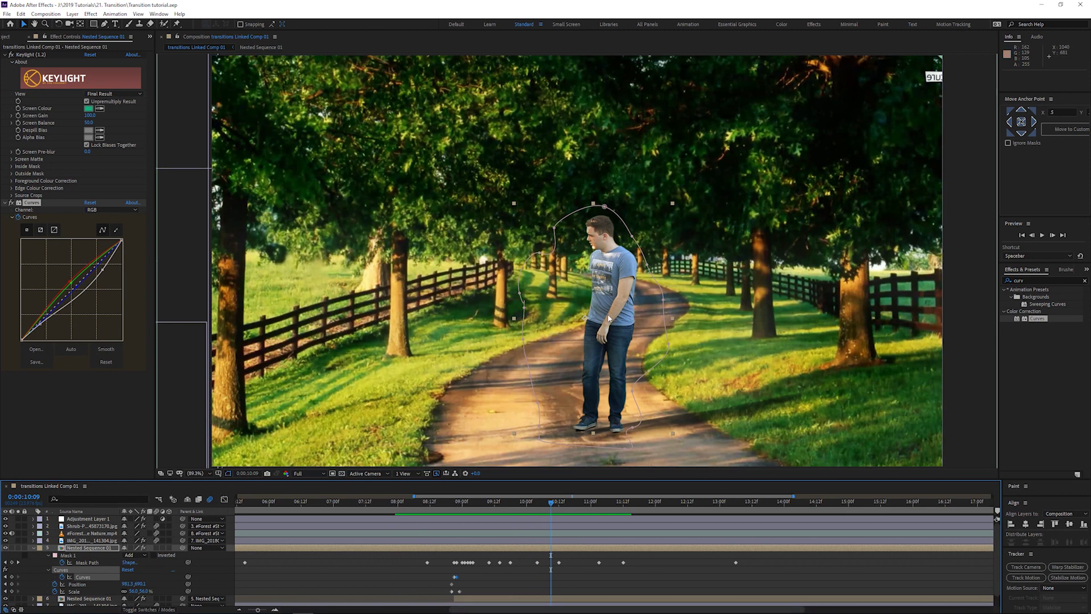
# Scrub through the forest section back to 0:00:09:20 to check the man's colours and cast shadow
pyautogui.moveTo(406, 507); pyautogui.dragTo(480, 513)
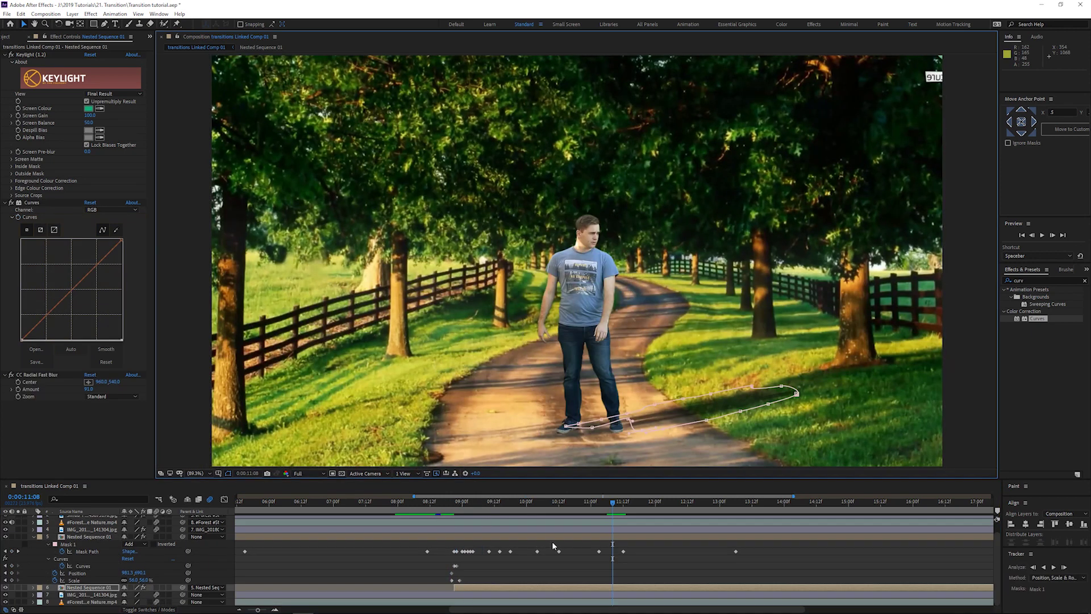
pyautogui.click(553, 565)
pyautogui.moveTo(612, 505); pyautogui.dragTo(516, 503)
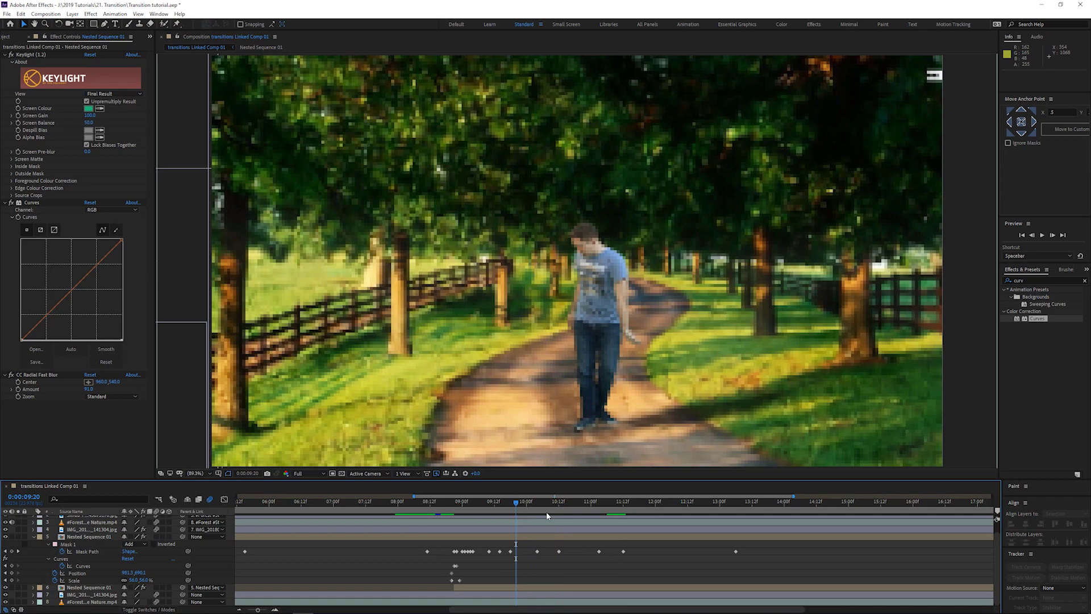